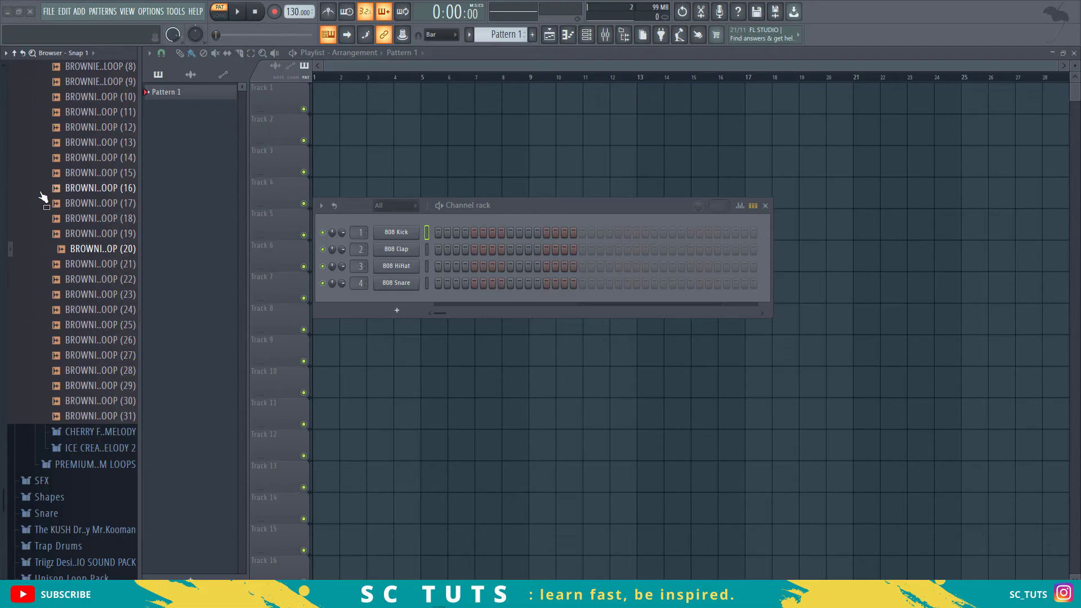
Preview several free melody loops, including the third and the nineteenth
scroll(53, 195, "up", 8)
scroll(44, 200, "up", 8)
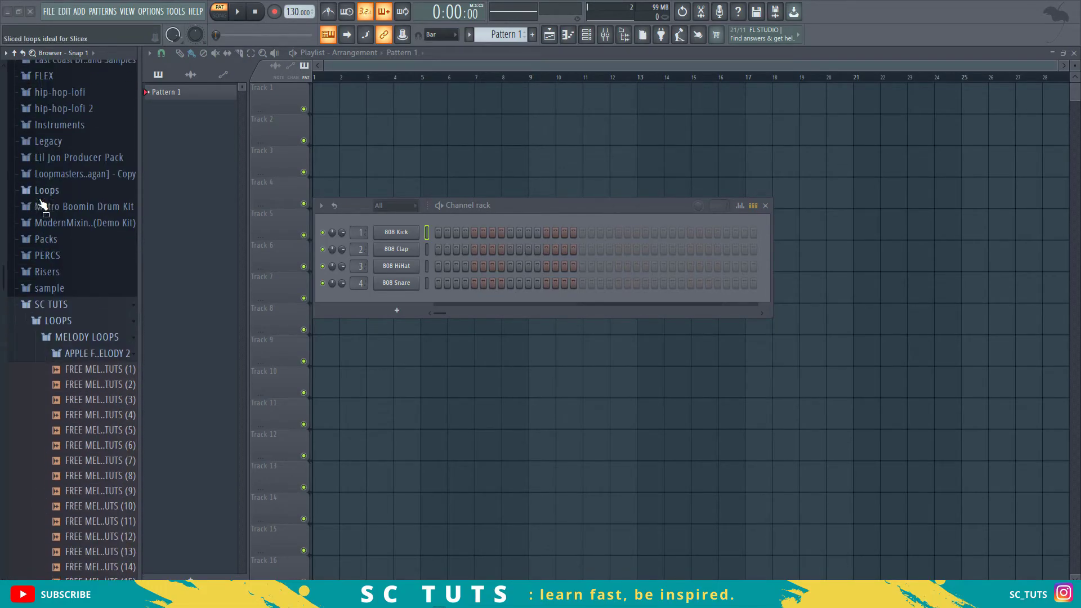
scroll(83, 324, "down", 5)
scroll(83, 325, "up", 2)
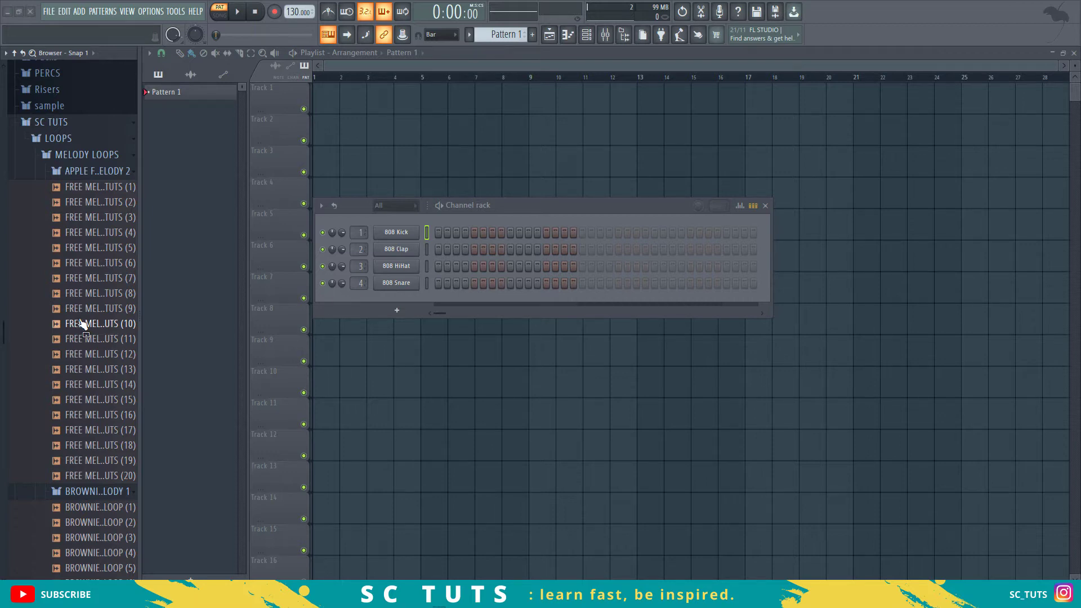
left_click(71, 218)
left_click(59, 309)
scroll(57, 309, "down", 4)
left_click(57, 279)
Preview brownie melody loops 28 and 29, then loops 19 through 24
scroll(55, 310, "down", 2)
scroll(54, 309, "down", 7)
left_click(76, 280)
left_click(81, 296)
scroll(87, 286, "up", 6)
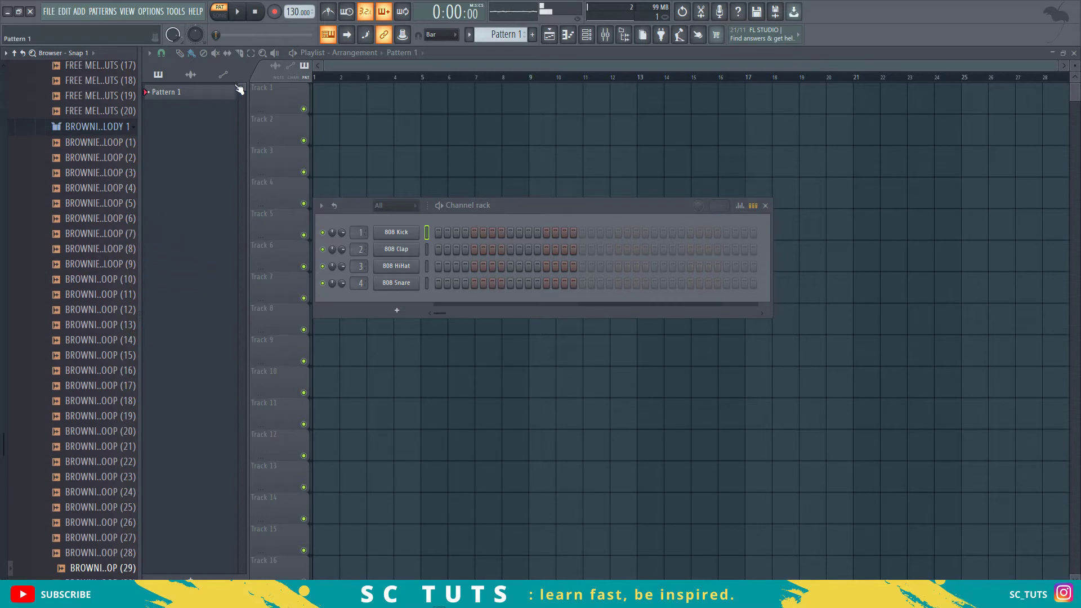
left_click(74, 418)
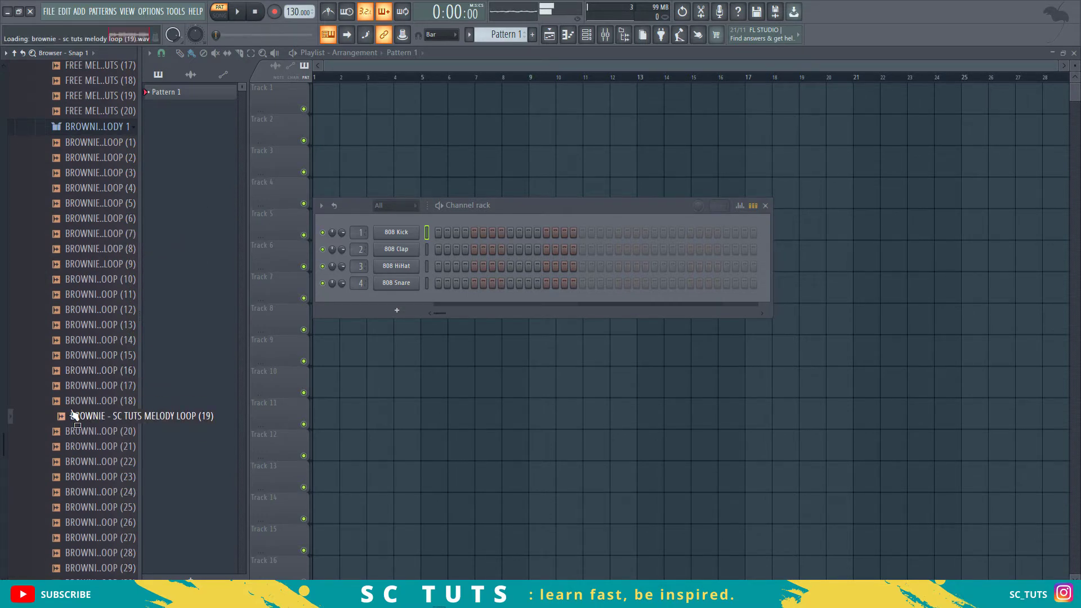
left_click(65, 447)
left_click(63, 462)
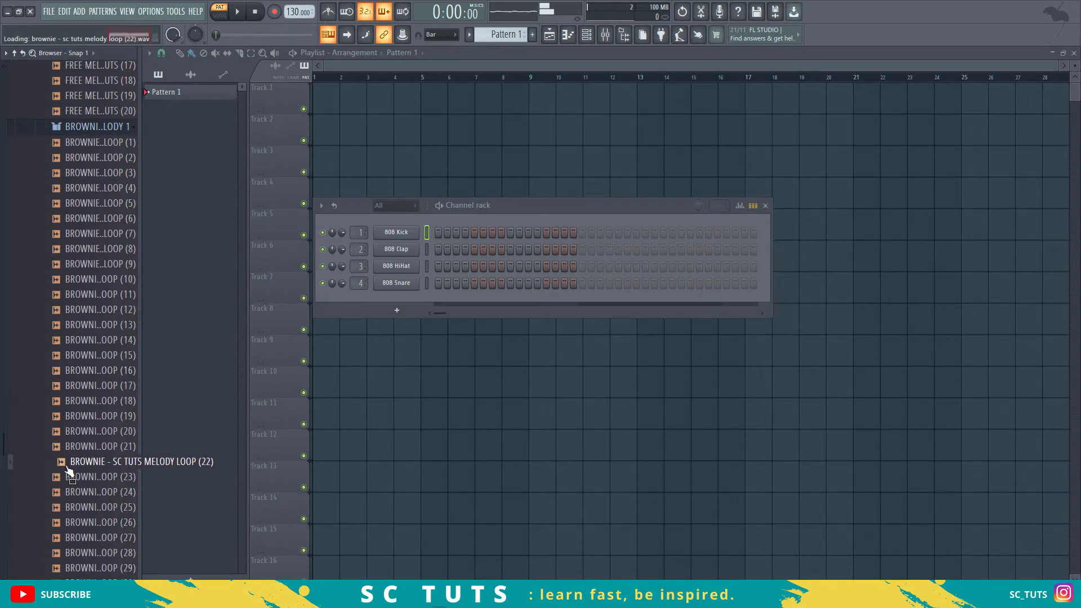
left_click(66, 477)
scroll(71, 490, "down", 2)
left_click(85, 401)
Audition brownie melody loops 17 through 30 in order
left_click(100, 295)
left_click(85, 310)
left_click(85, 327)
left_click(84, 342)
left_click(84, 356)
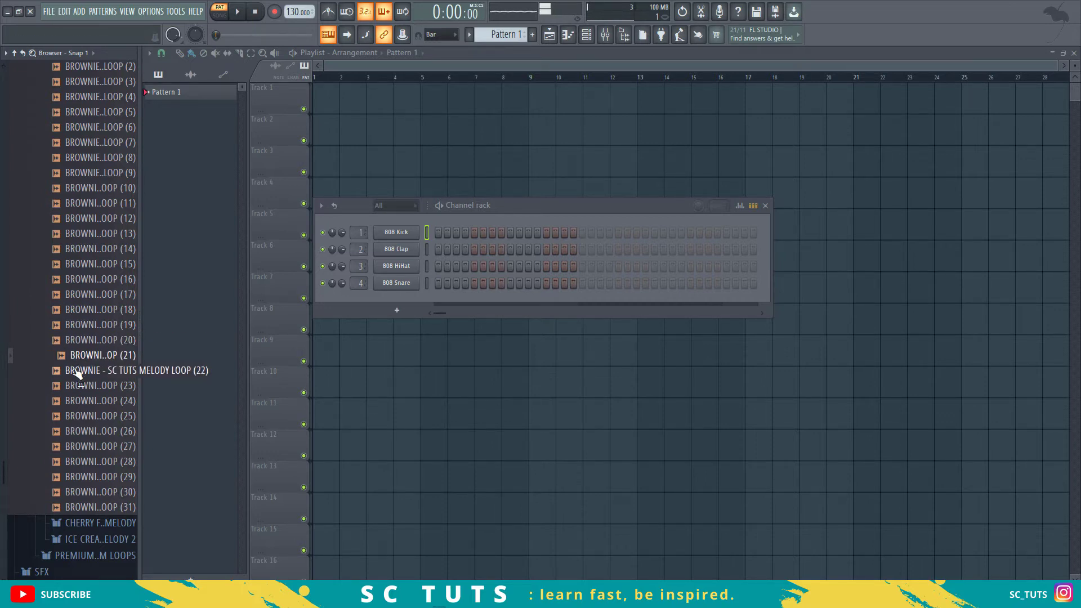
left_click(78, 371)
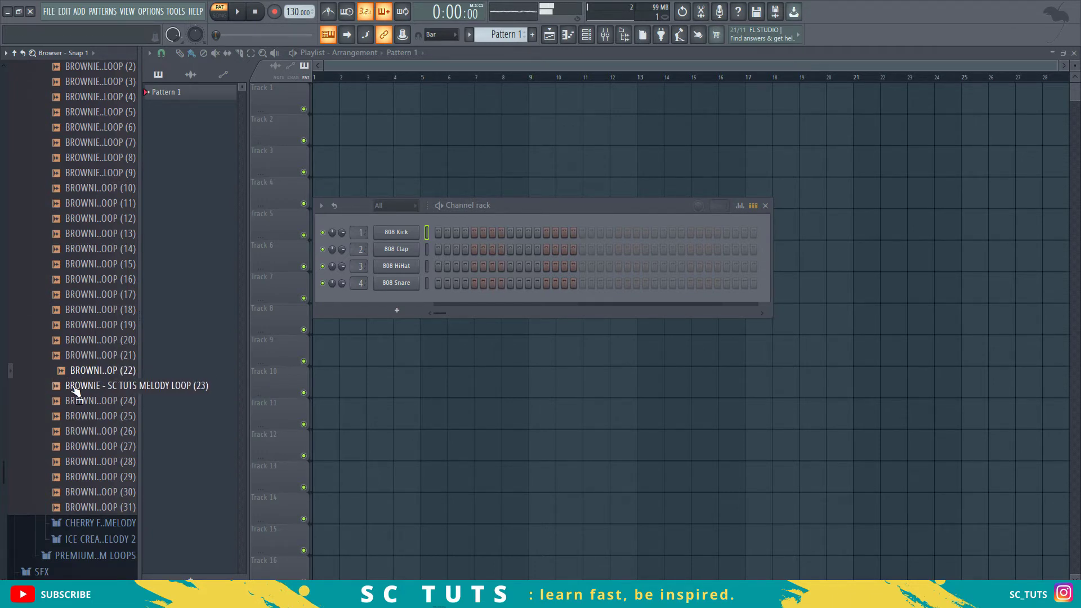
left_click(76, 388)
left_click(74, 402)
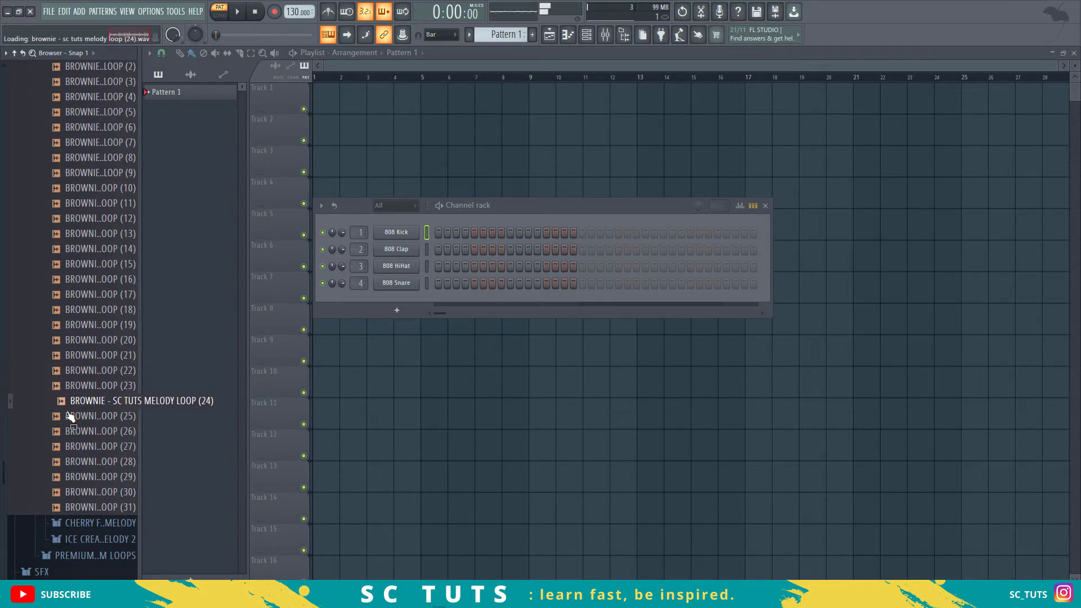
left_click(70, 416)
left_click(73, 431)
left_click(72, 451)
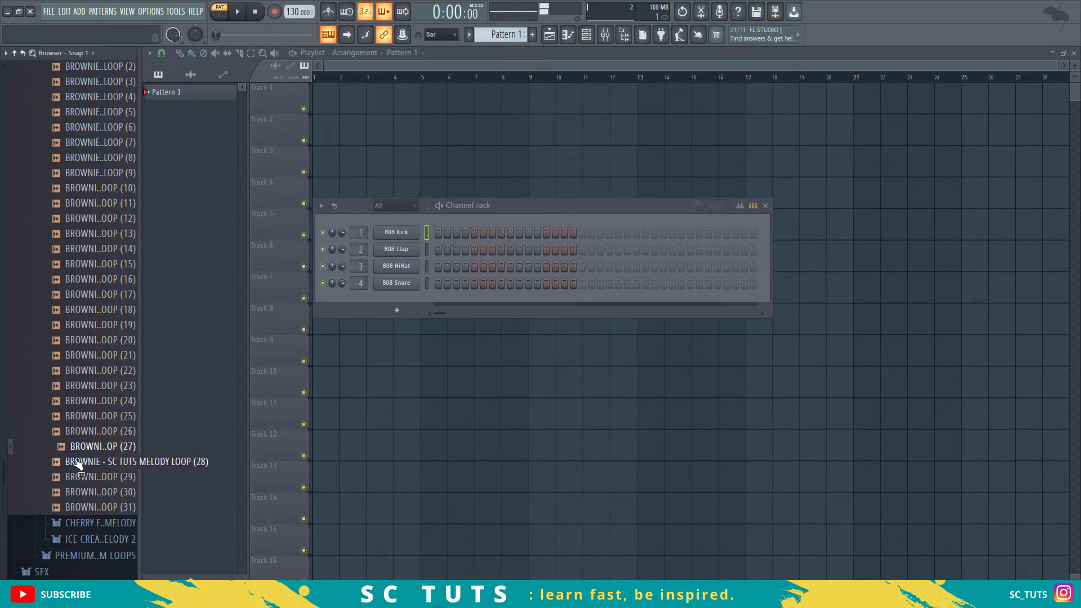
left_click(75, 461)
scroll(78, 464, "down", 2)
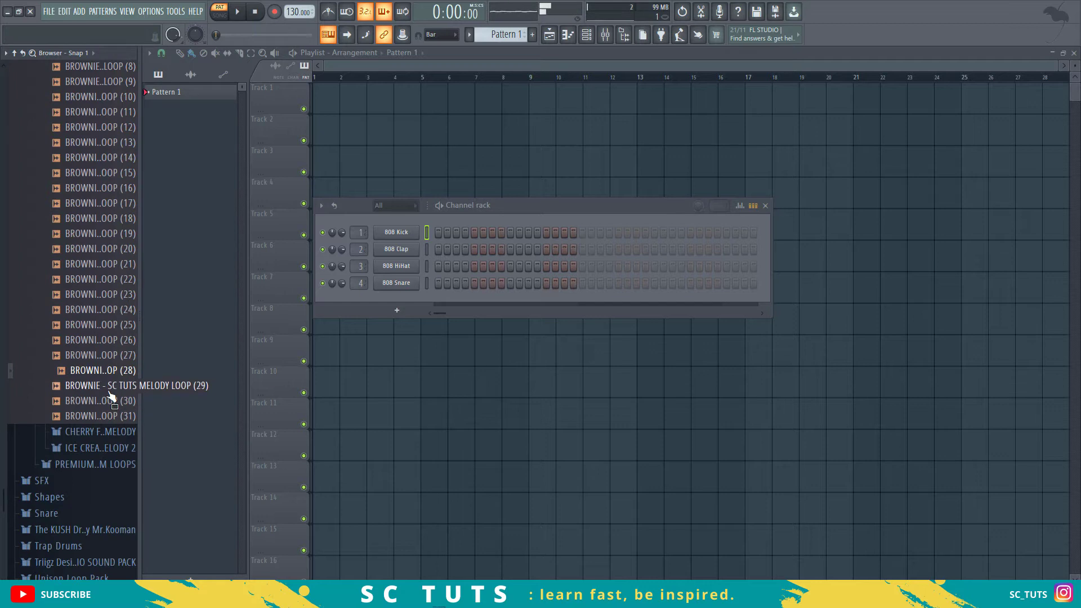
left_click(109, 391)
left_click(92, 404)
Open the cherry melody loop folder and preview cherry loops 11, 4 and 20
left_click(78, 431)
left_click(79, 440)
scroll(84, 417, "down", 2)
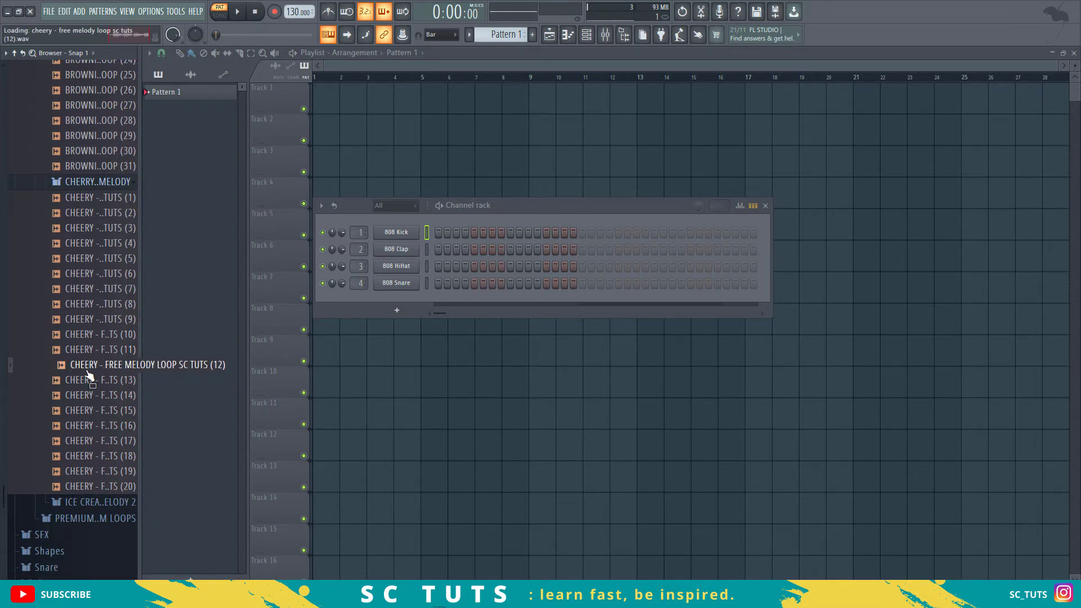
left_click(90, 246)
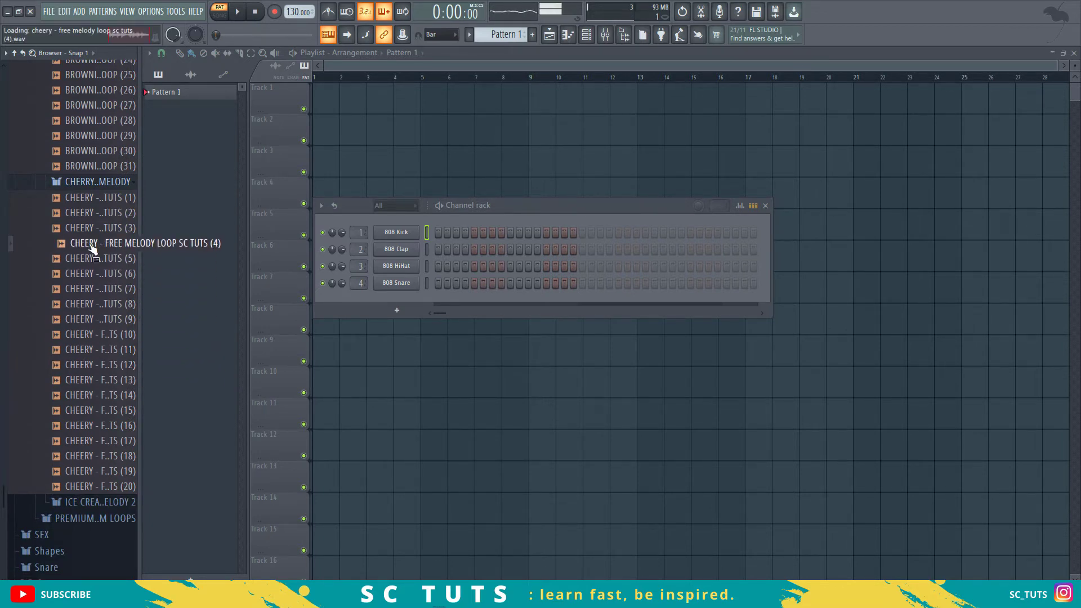
left_click(93, 486)
scroll(95, 394, "down", 2)
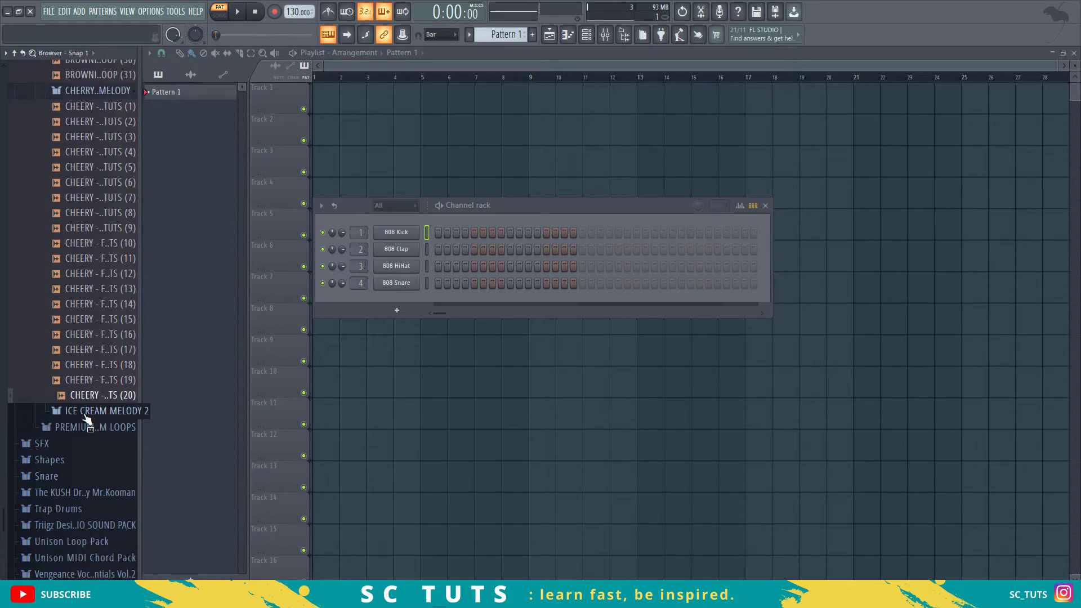
Expand the ICE CREAM MELODY 2 folder and preview ice cream loops 11 and 10
left_click(90, 411)
scroll(73, 415, "down", 4)
left_click(75, 416)
scroll(77, 410, "down", 4)
scroll(77, 410, "down", 1)
left_click(90, 221)
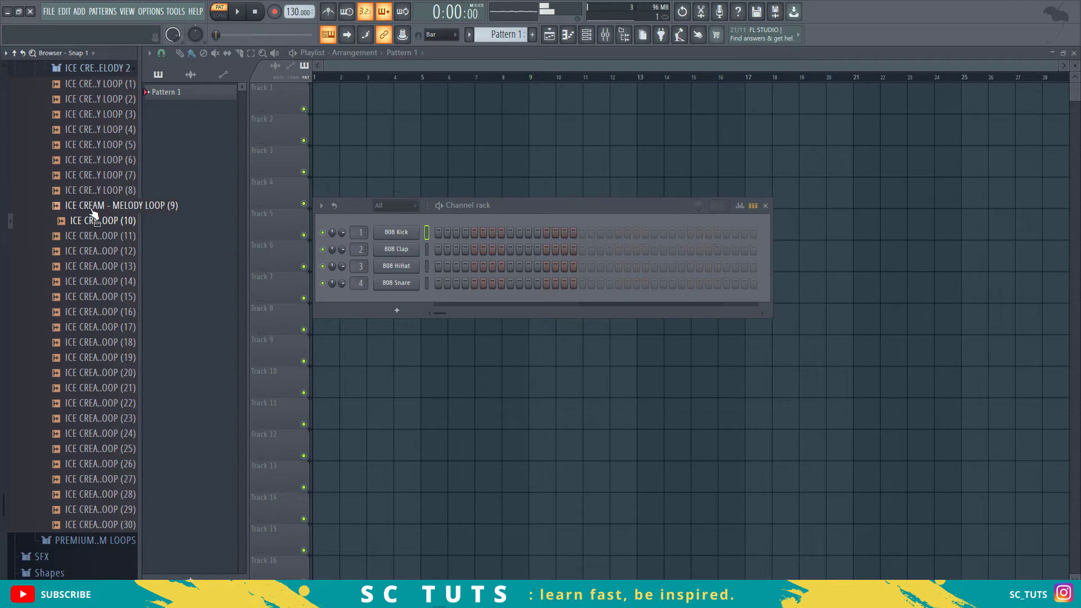
Drop ICE CREAM - MELODY LOOP (10) at bar 1 of Track 1, then audition loops 8 down to 1
left_click_drag(92, 213, 329, 104)
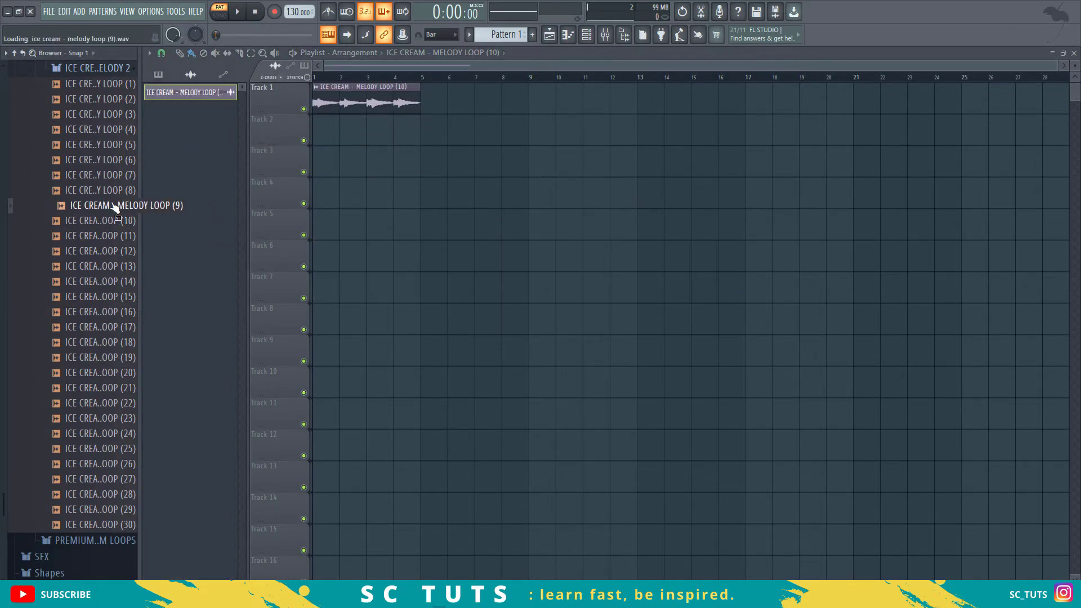
left_click(108, 197)
left_click(113, 175)
left_click(115, 159)
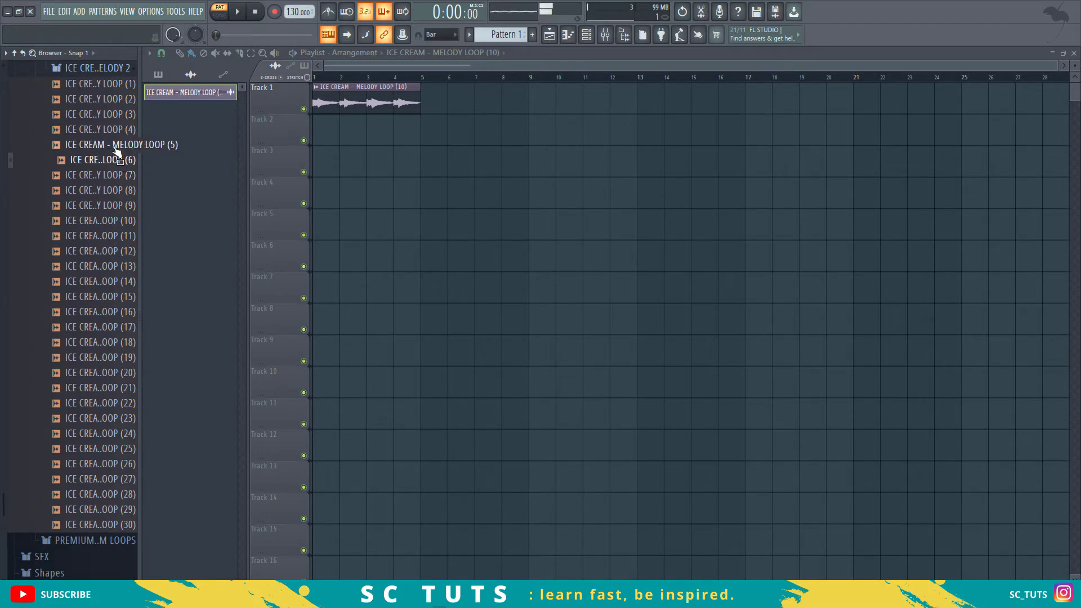
left_click(115, 144)
left_click(117, 130)
left_click(116, 115)
left_click(116, 100)
left_click(116, 84)
Audition ice cream melody loops 22 through 30, then return focus to the arrangement
left_click(100, 402)
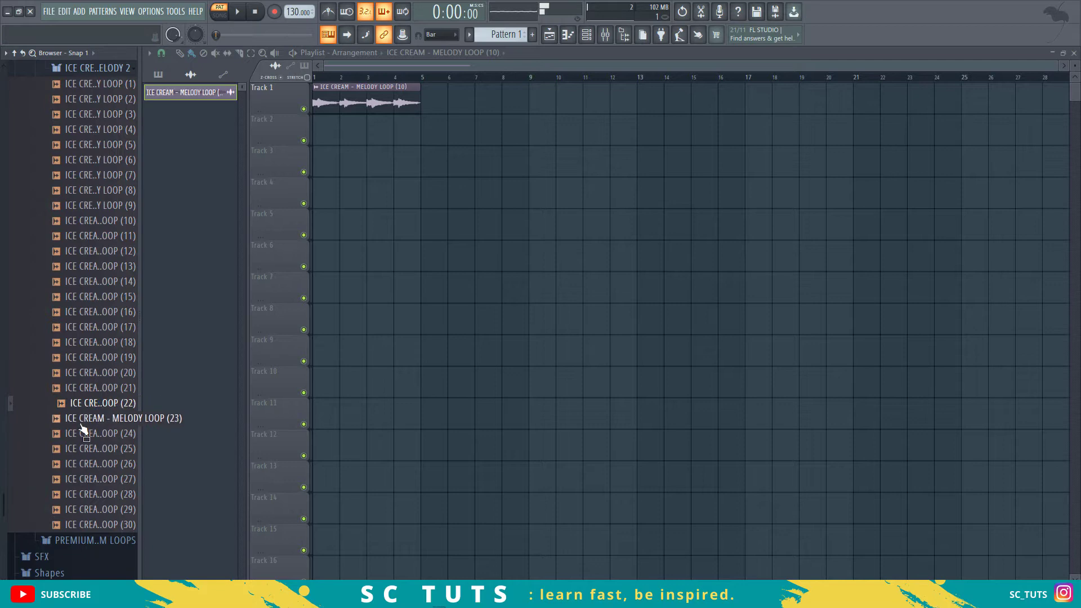
left_click(82, 424)
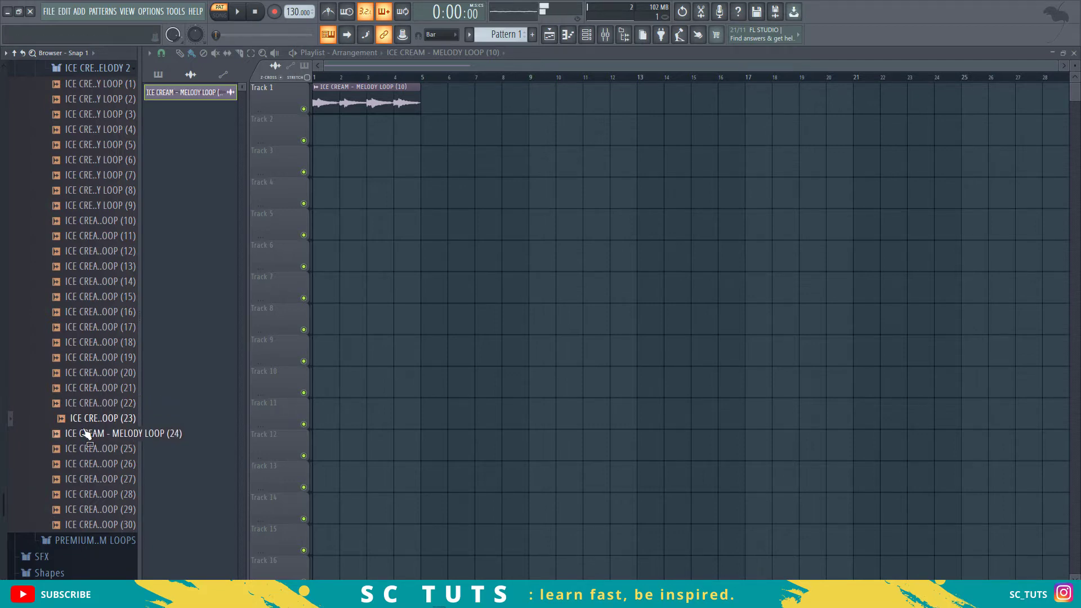
left_click(85, 433)
scroll(87, 432, "down", 2)
left_click(85, 359)
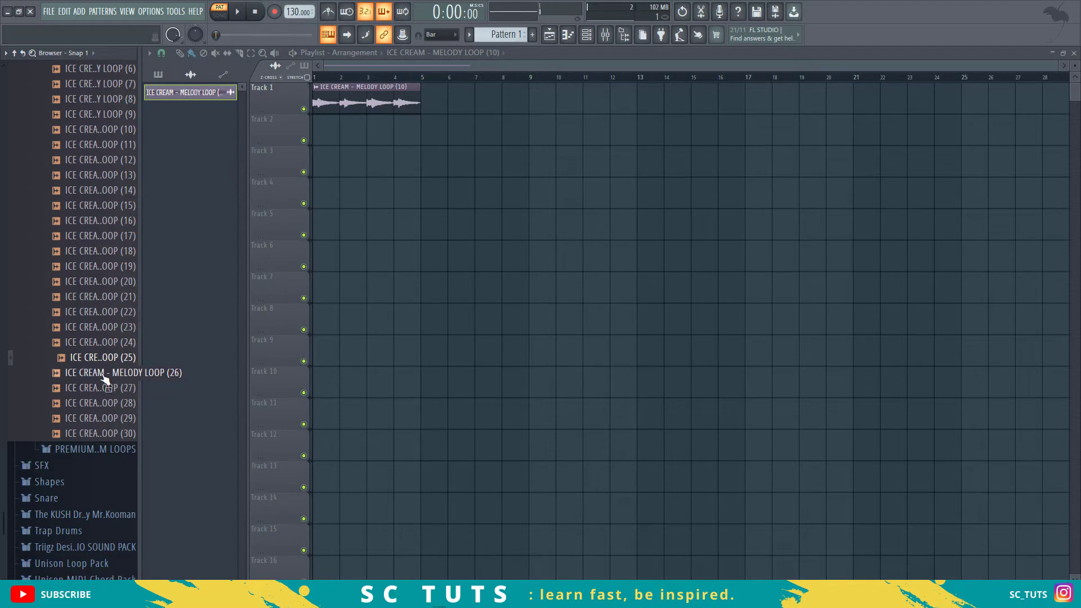
left_click(102, 376)
left_click(87, 393)
left_click(80, 404)
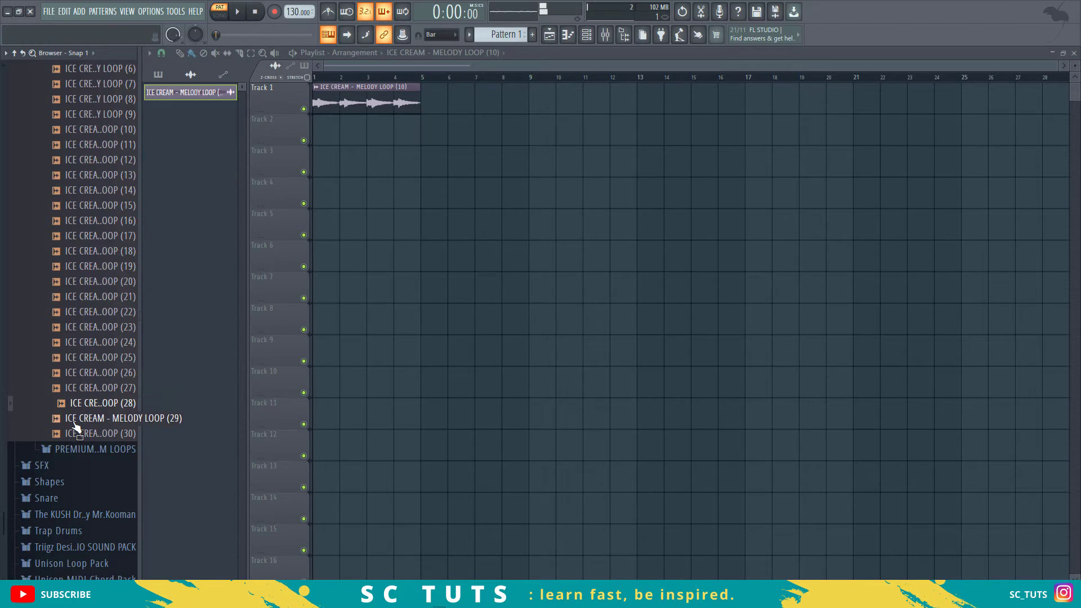
left_click(73, 423)
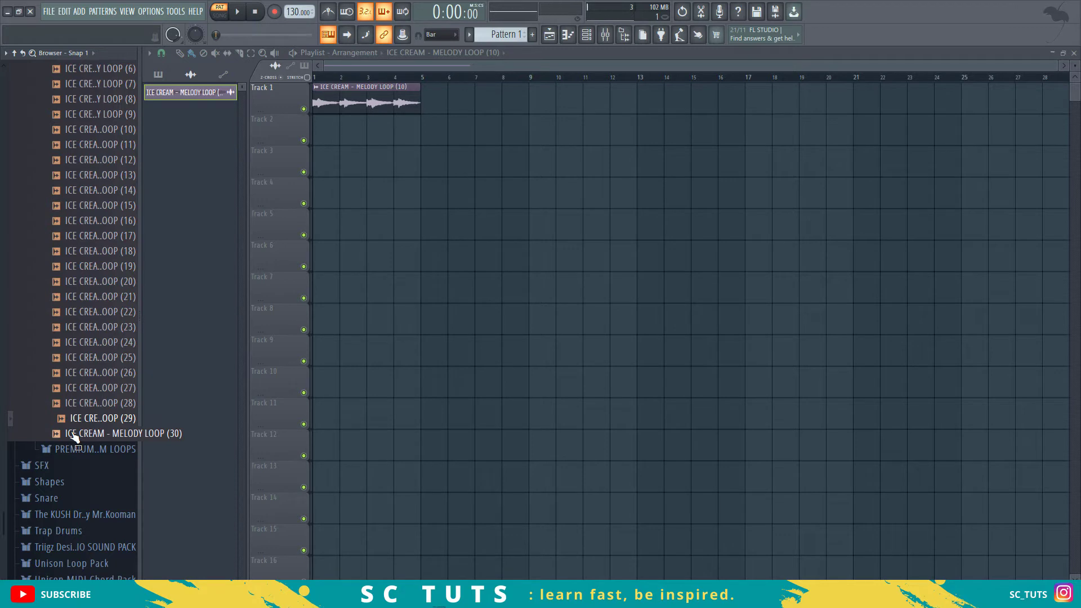
left_click(74, 438)
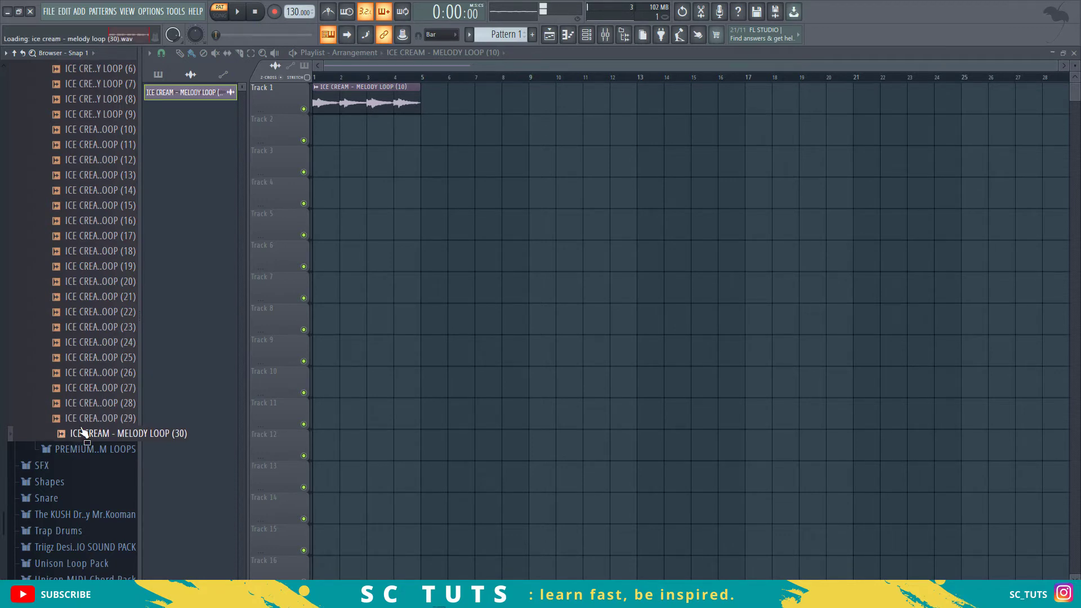
left_click(343, 64)
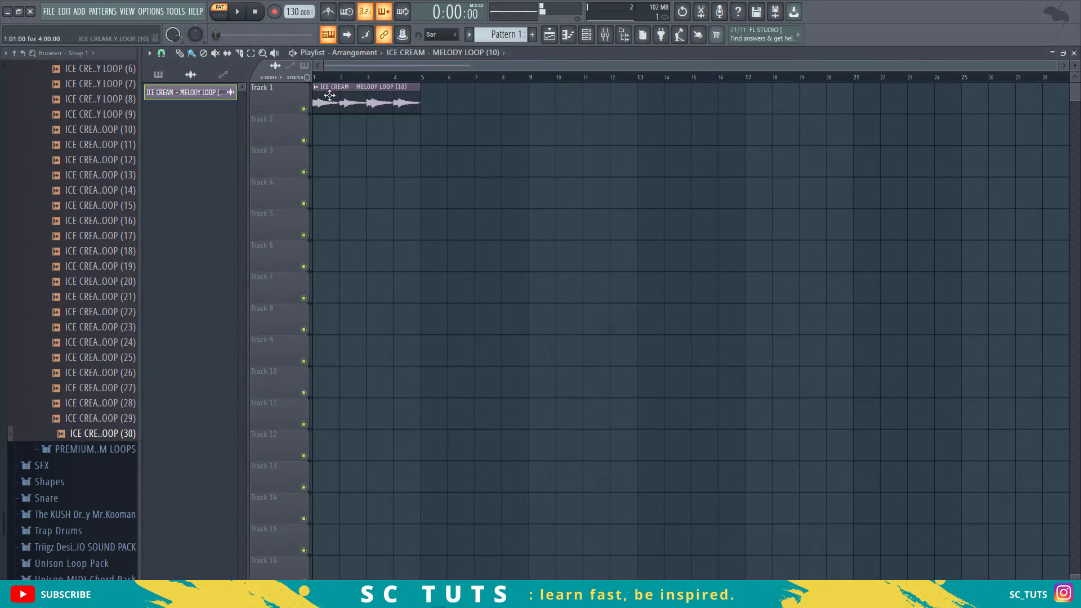
Lower the project tempo to 101 BPM, restretching all channels to match
left_click(237, 11)
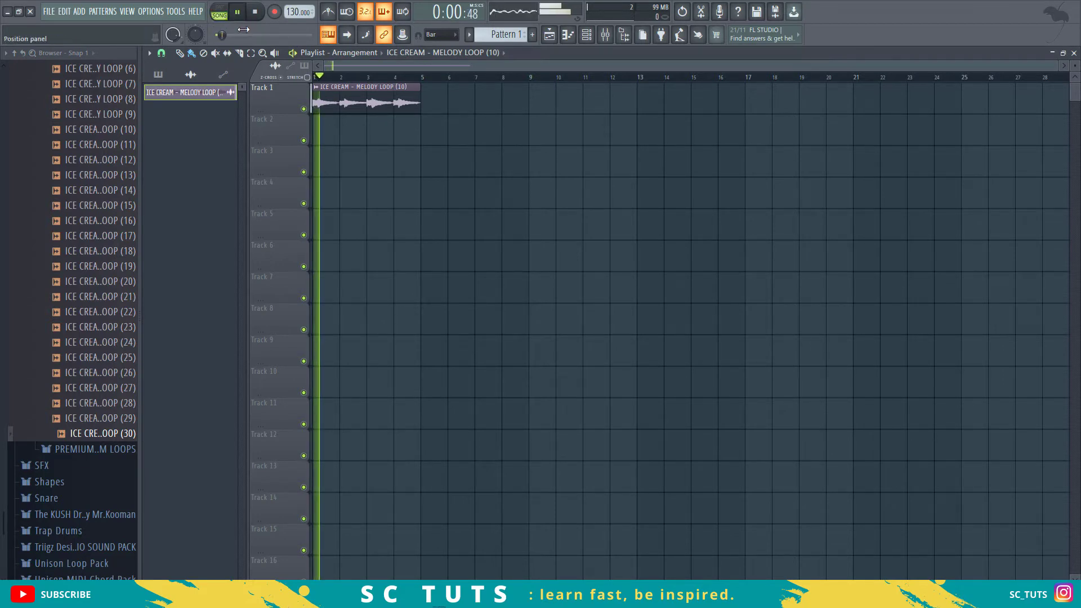
key("space")
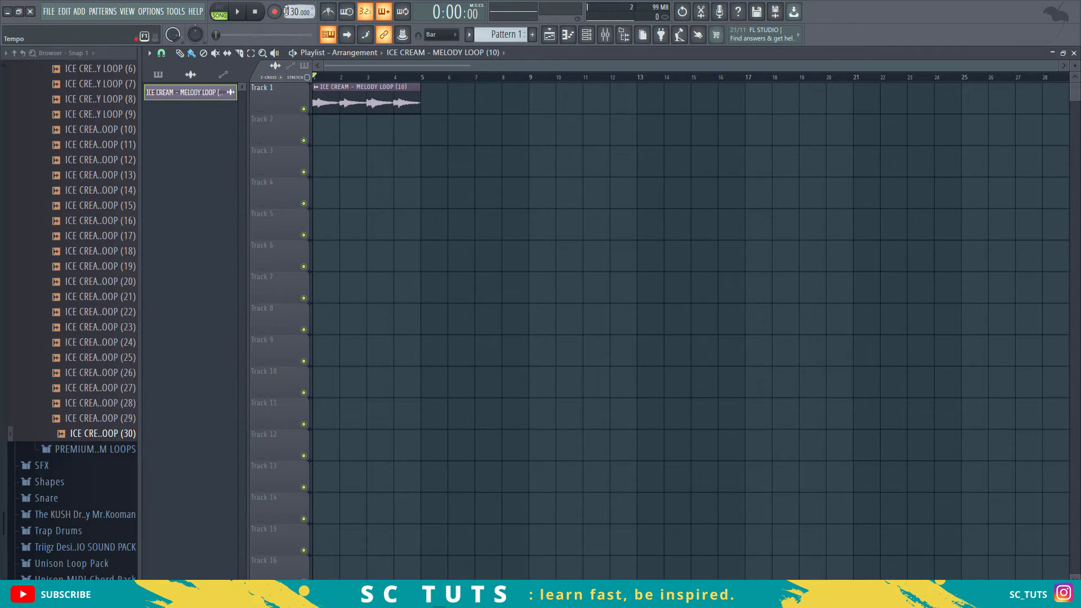
left_click_drag(287, 12, 434, 213)
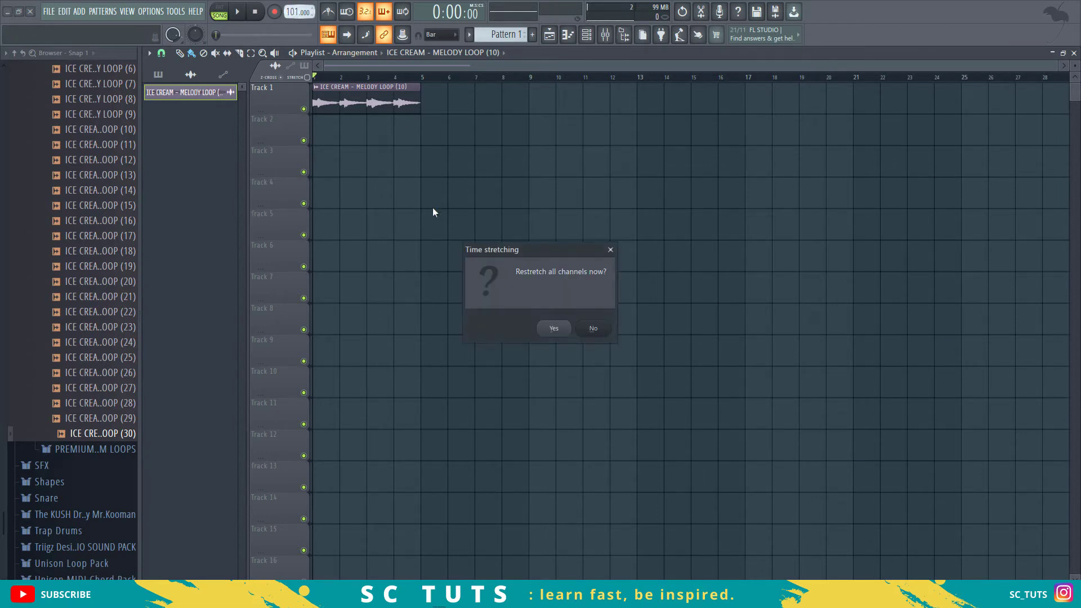
left_click(554, 331)
key("space")
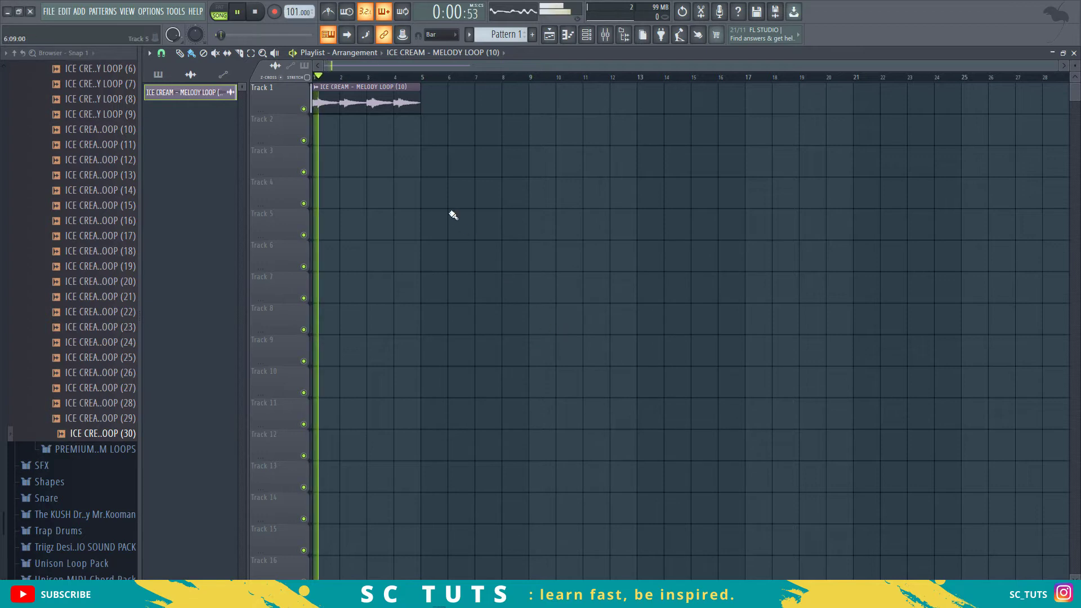
Turn on the metronome and lower the melody loop's channel volume
left_click(328, 12)
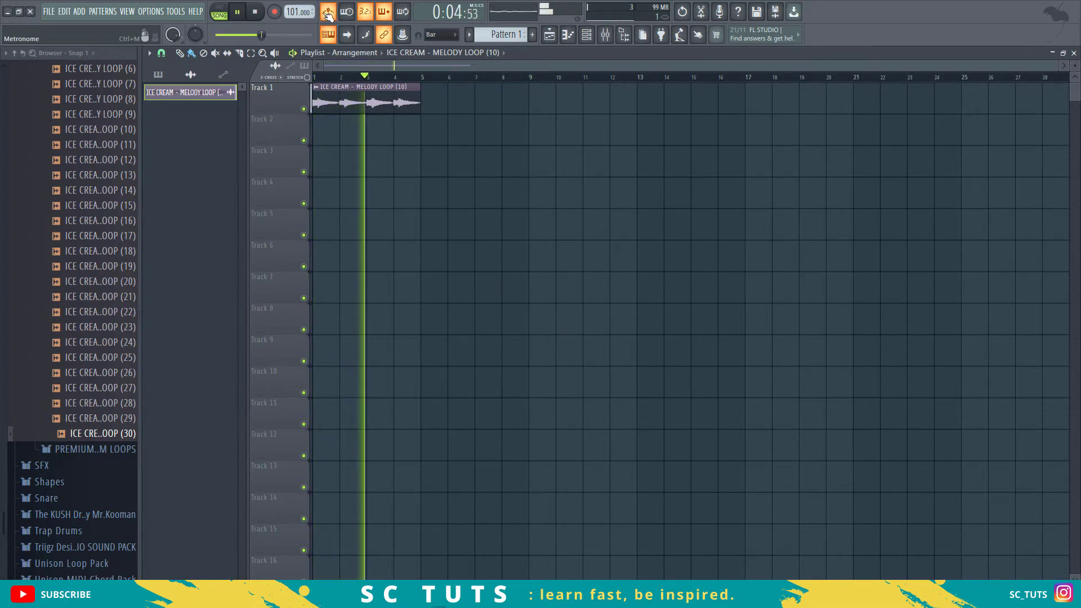
double_click(398, 107)
key("space")
left_click_drag(471, 214, 472, 212)
key("space")
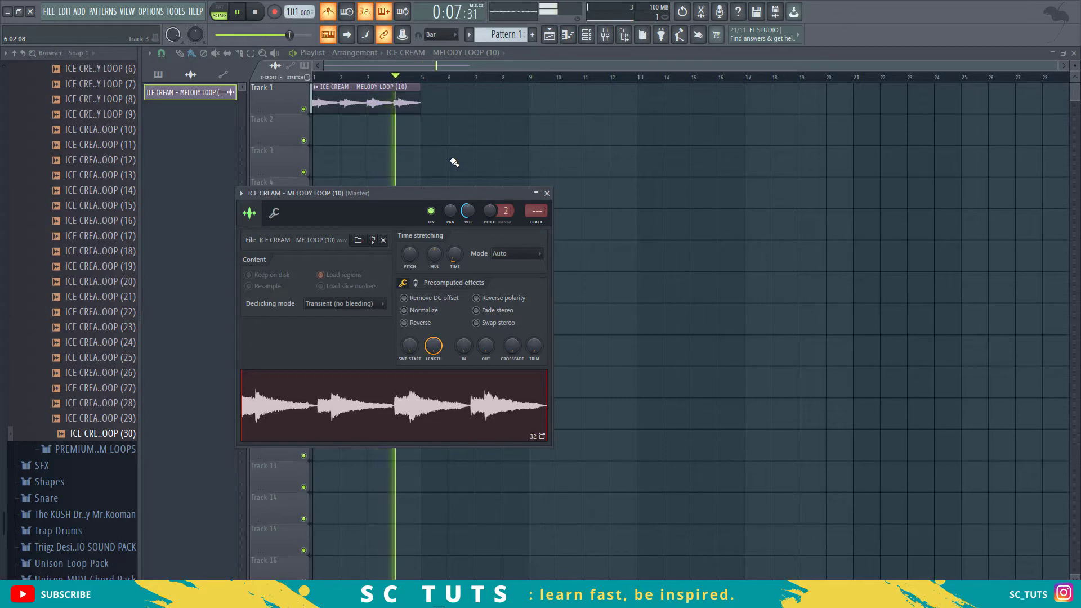
key("space")
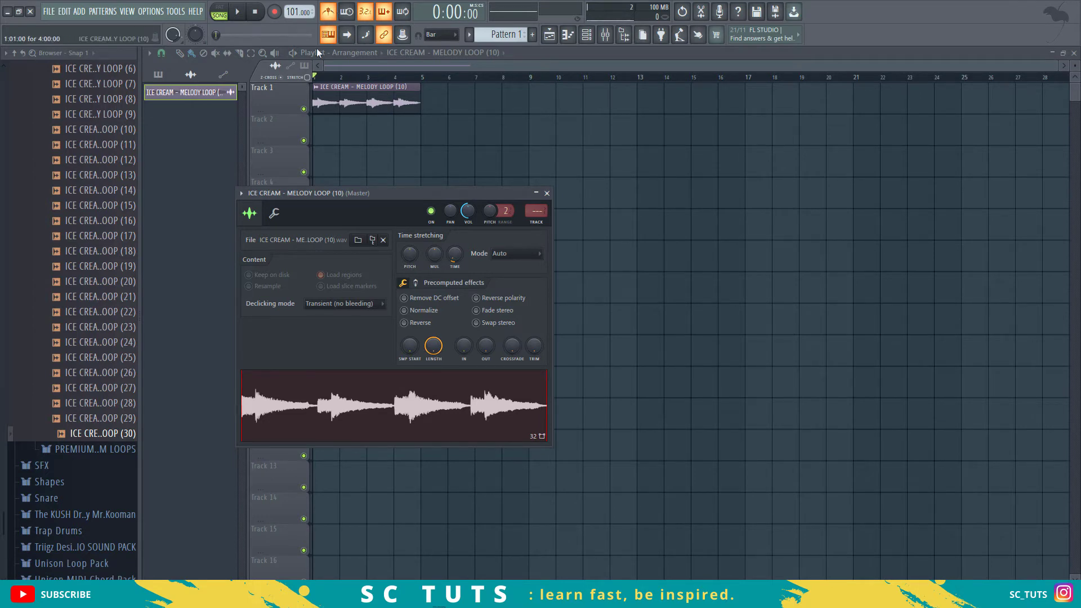
double_click(394, 103)
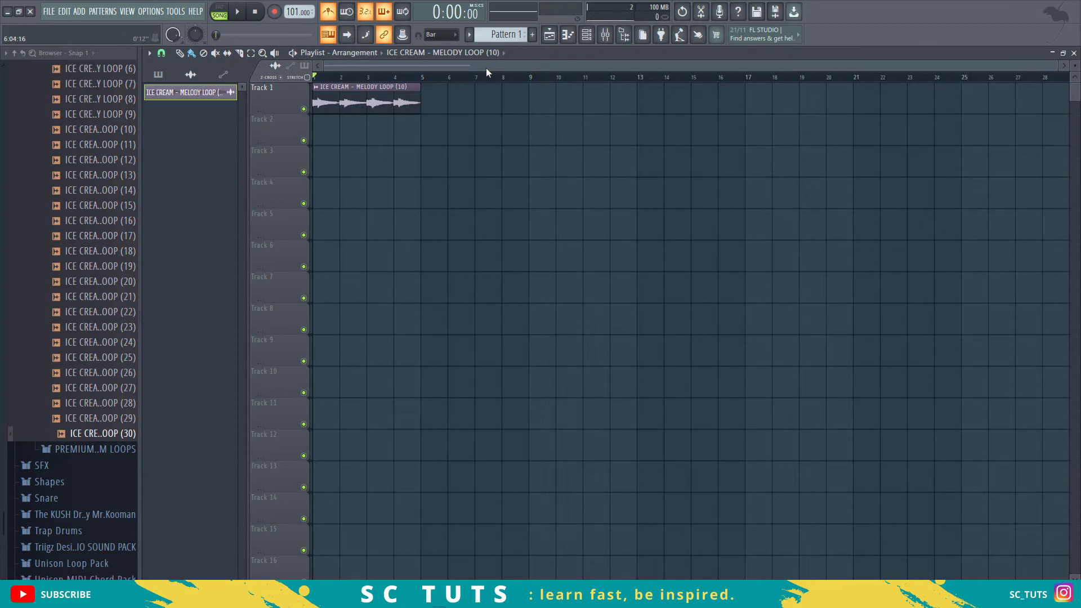
Set the Channel rack filter to All and bring up the Insert list on 808 Clap
left_click(592, 44)
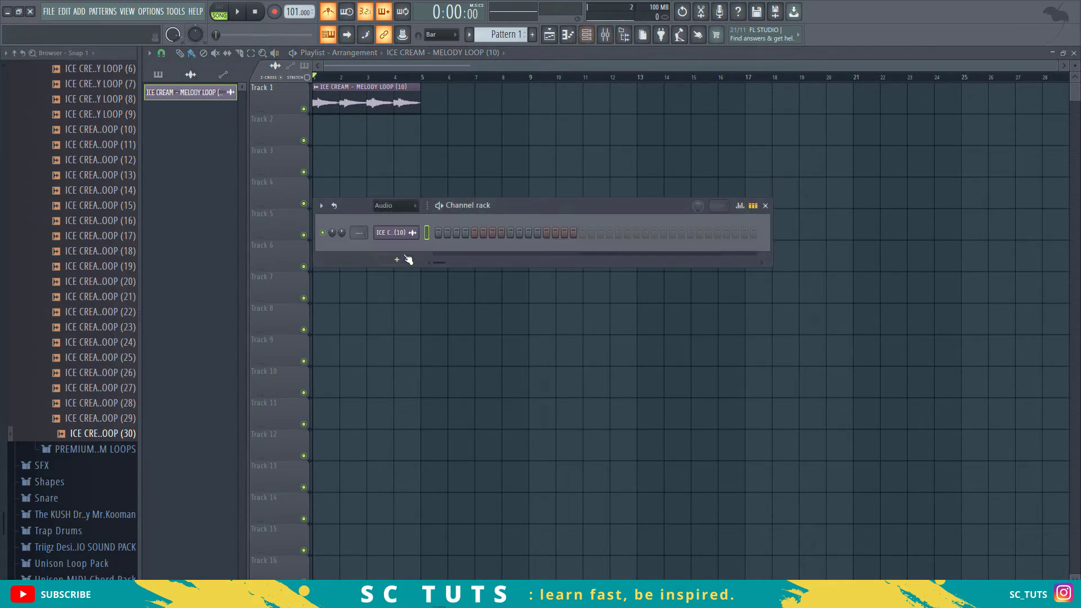
left_click(396, 206)
left_click(392, 222)
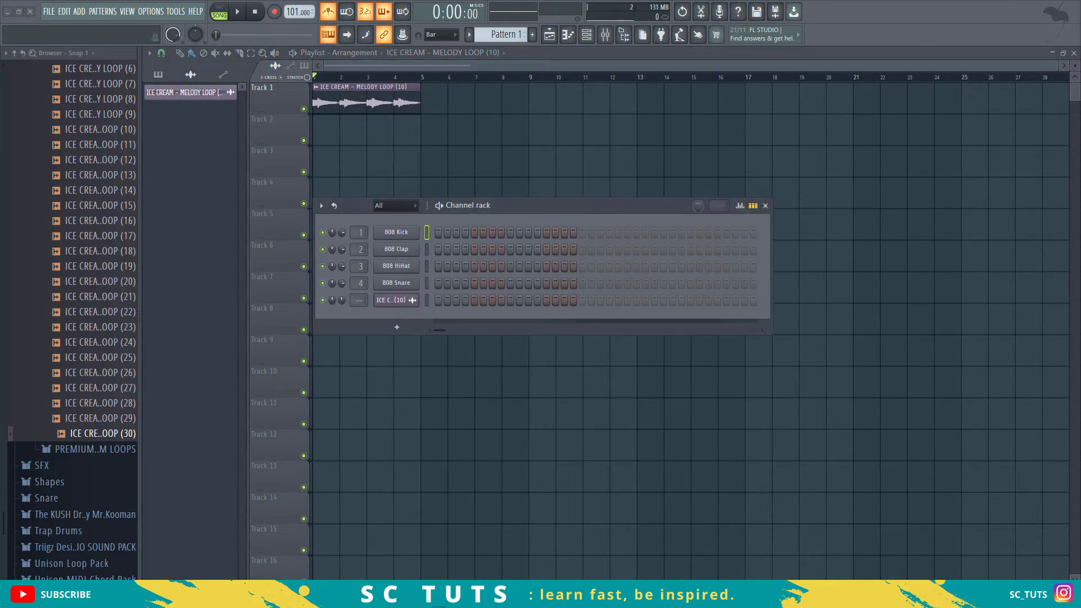
right_click(396, 249)
mouse_move(447, 337)
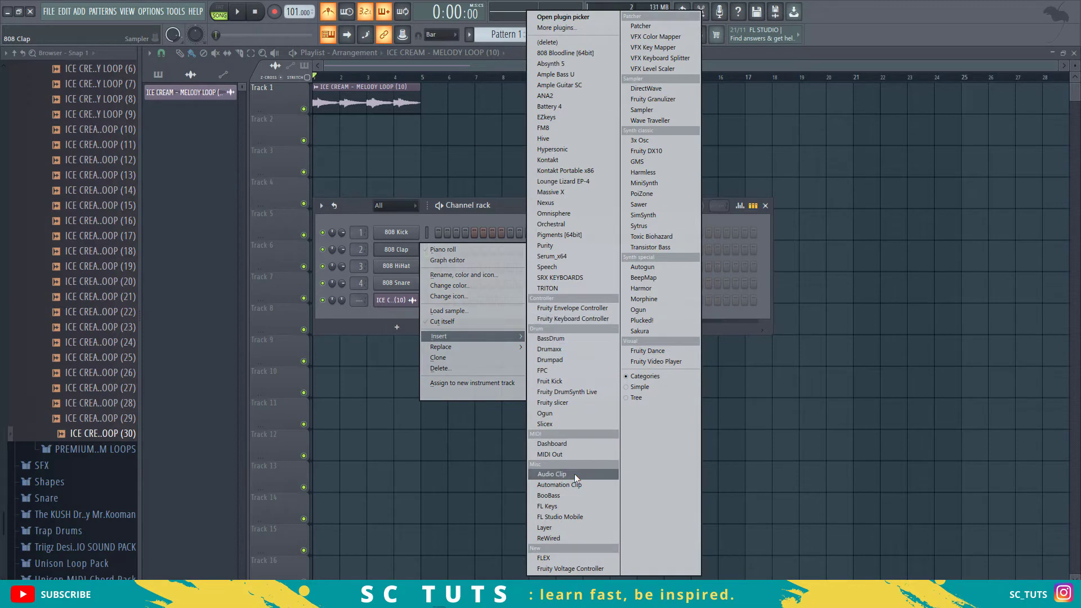
Insert FL Keys as a new channel and bring up its channel settings page
left_click(566, 503)
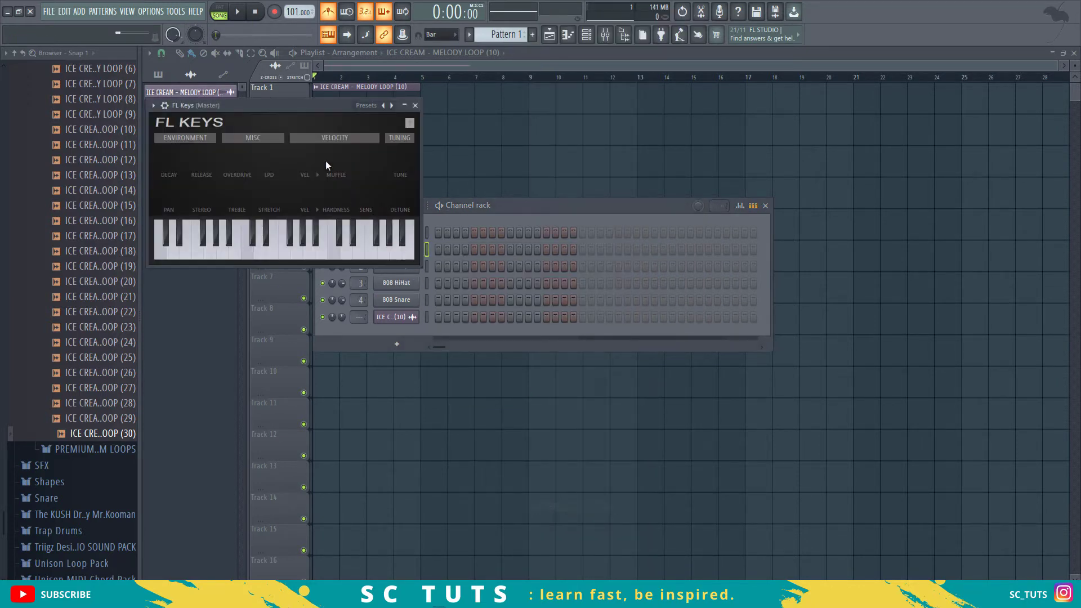
left_click_drag(269, 110, 562, 171)
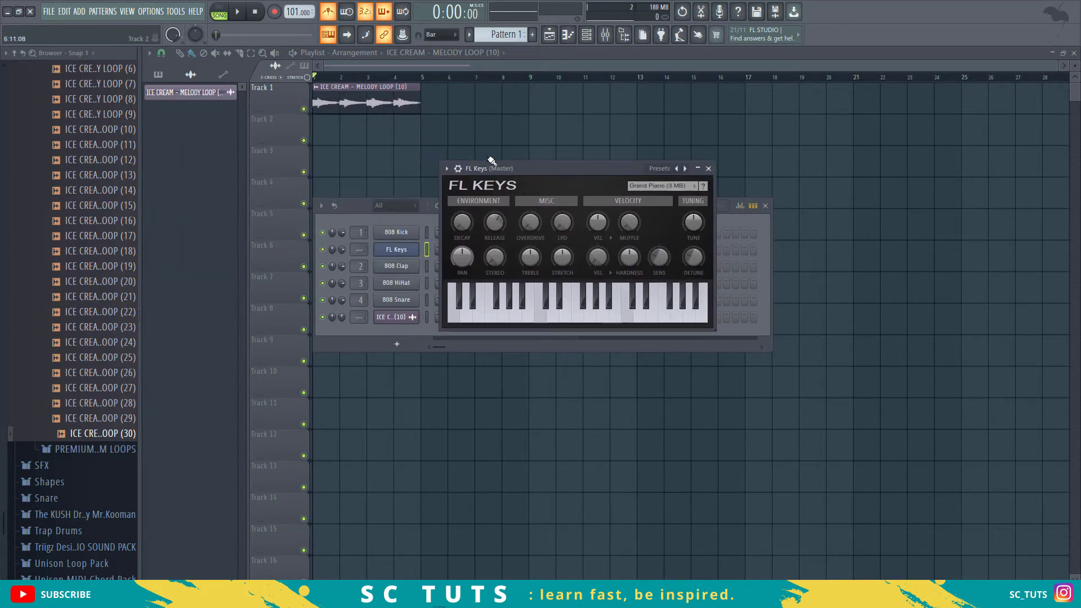
left_click(459, 169)
left_click(480, 190)
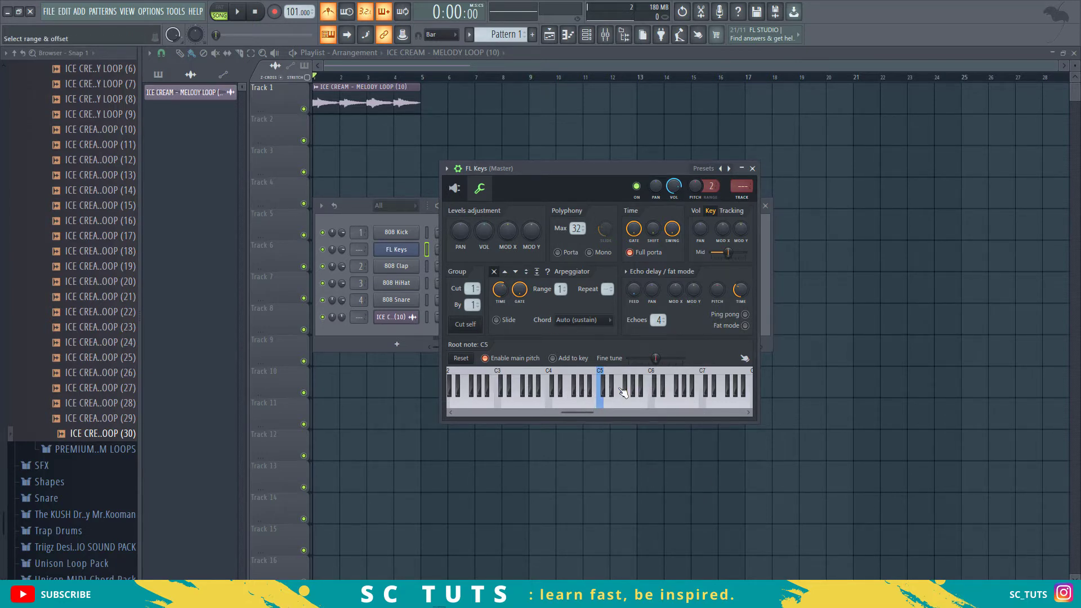
Try root notes A#4, C5, C#5 and D5 against the song, then reset to C5
right_click(592, 392)
right_click(601, 402)
key("space")
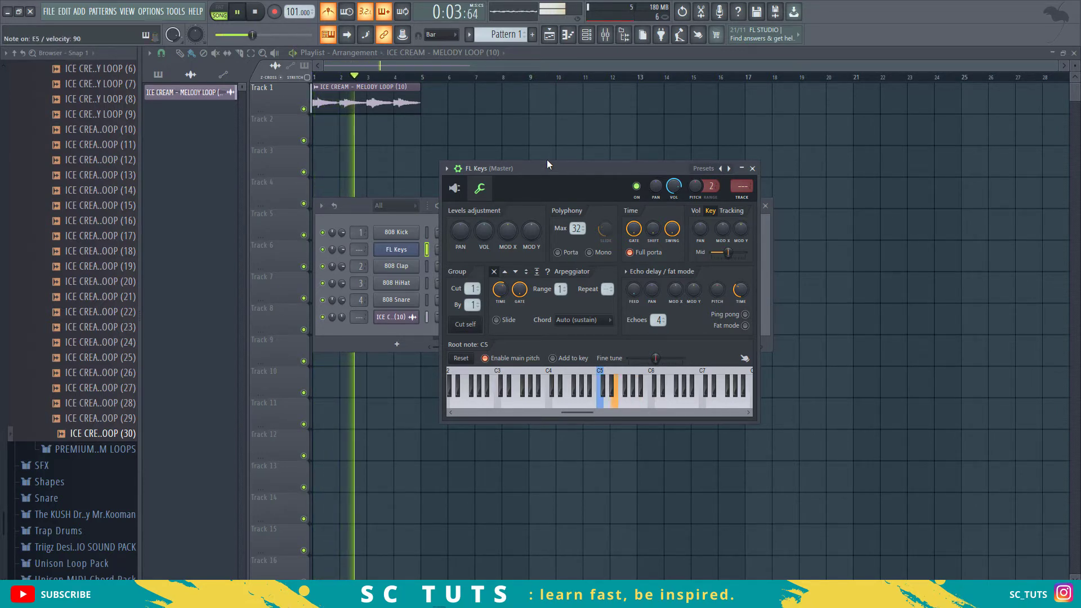
key("space")
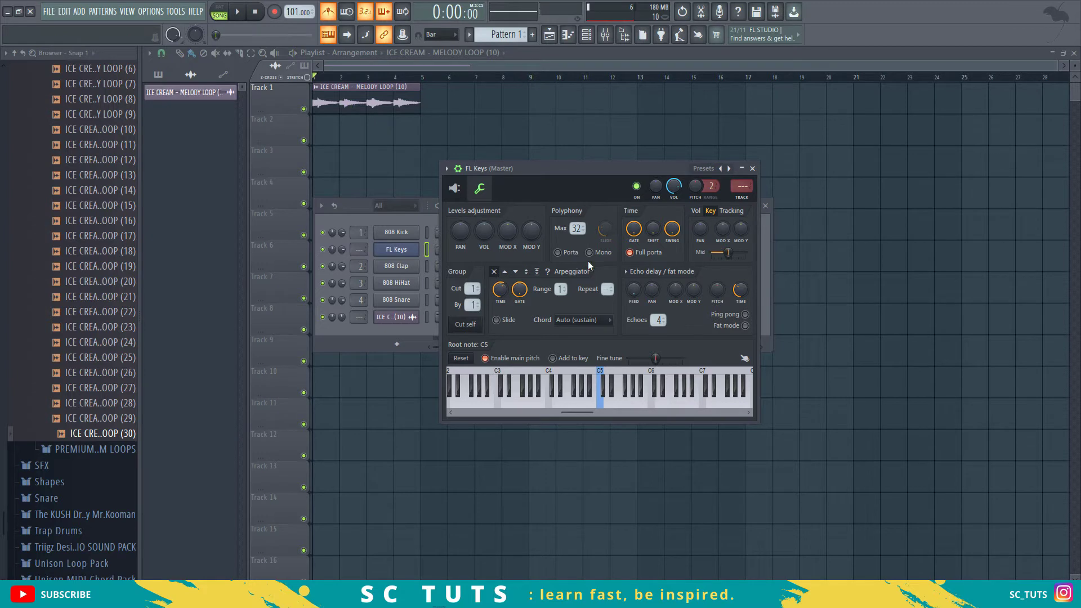
right_click(607, 391)
right_click(608, 406)
right_click(601, 406)
Play FL Keys test notes along with the melody loop playback
key("b")
key("n")
key("m")
key("space")
key("z")
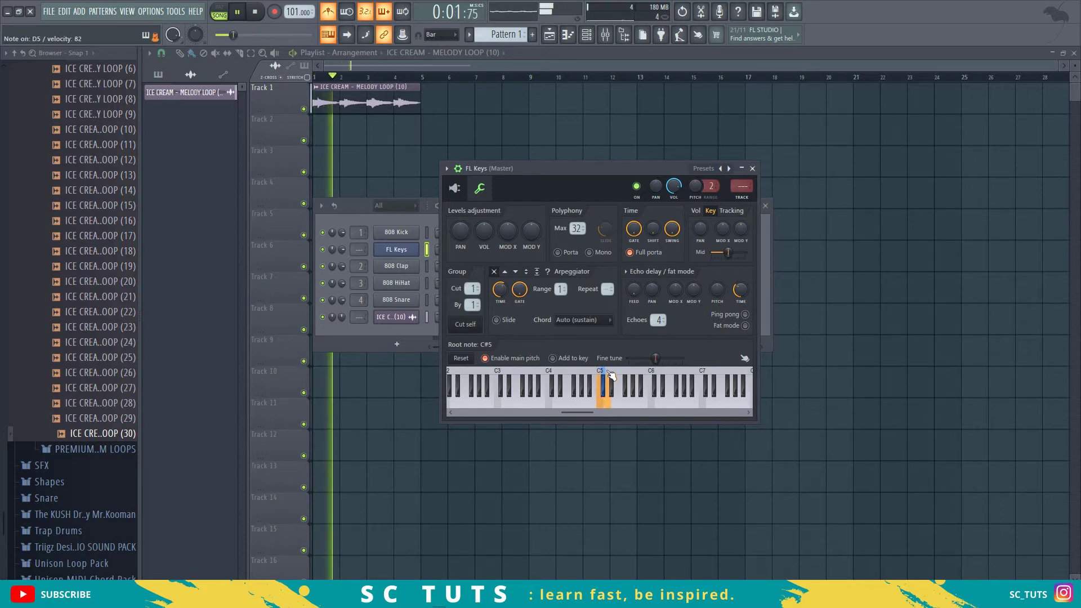
key("n")
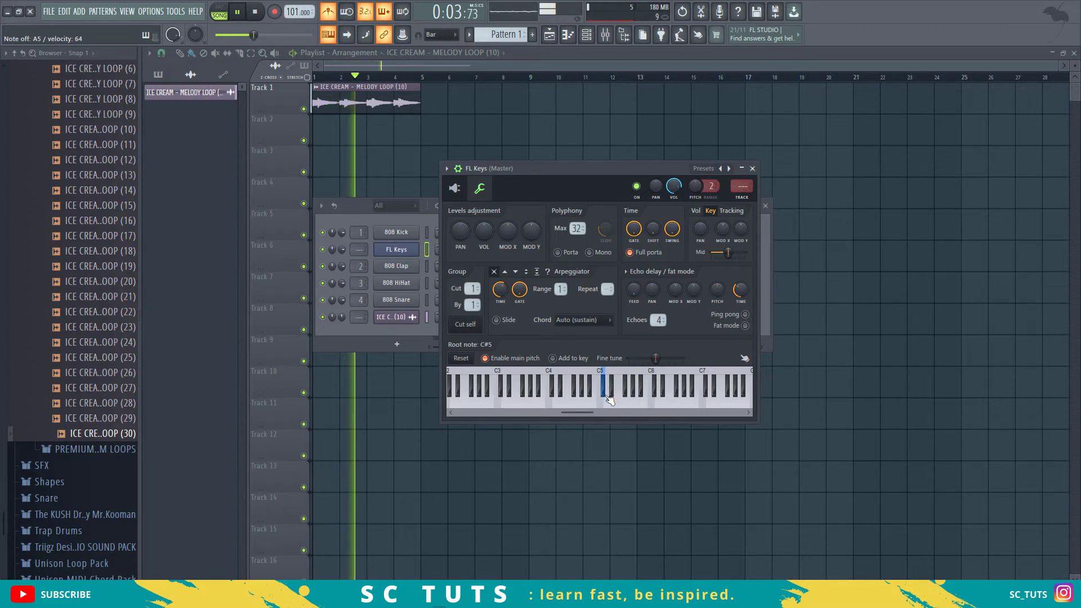
key("z")
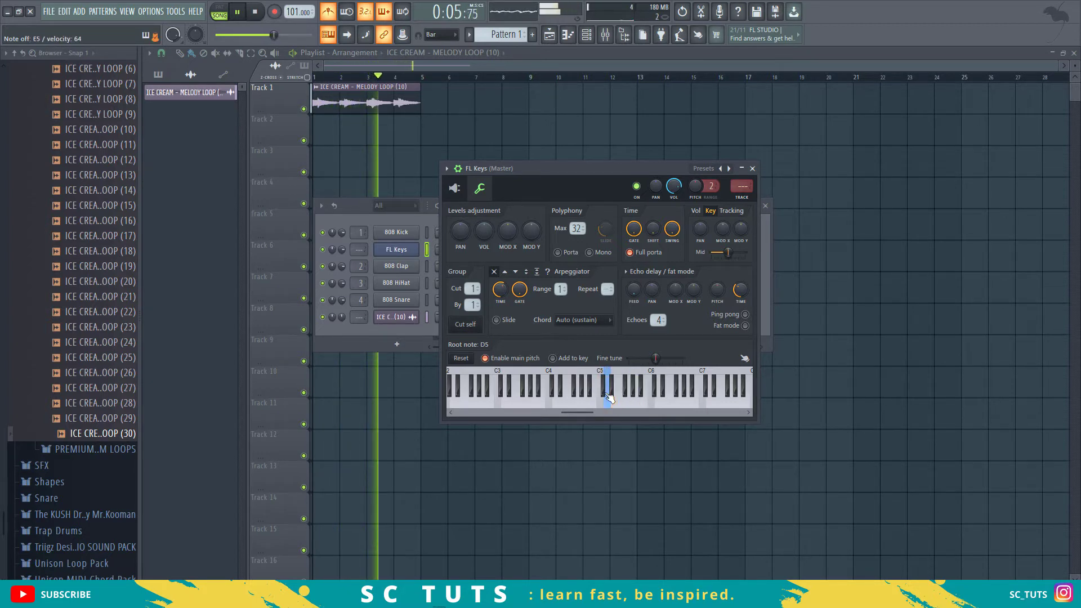
Raise the root note through D#5, F5 and F#5 while playing notes with the loop
right_click(612, 389)
key("n")
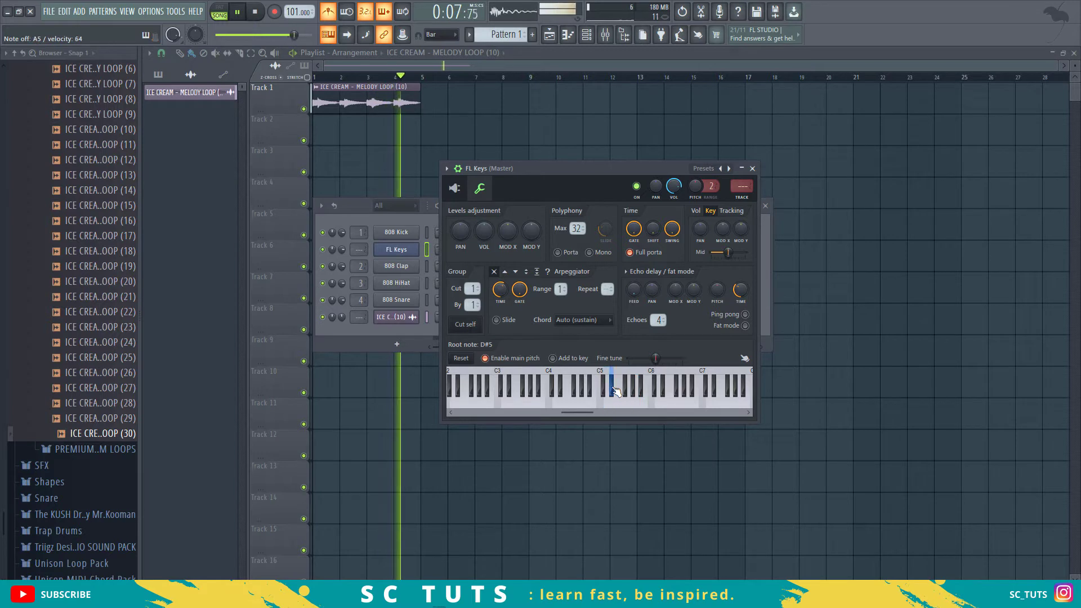
right_click(622, 401)
key("b")
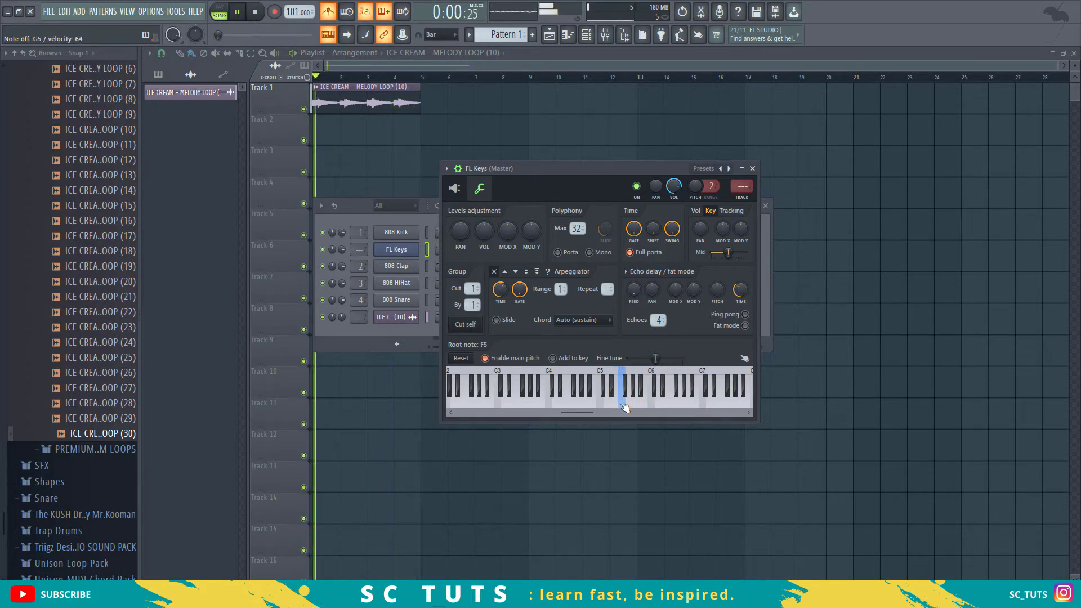
key("x")
left_click(616, 391)
right_click(626, 389)
key("z")
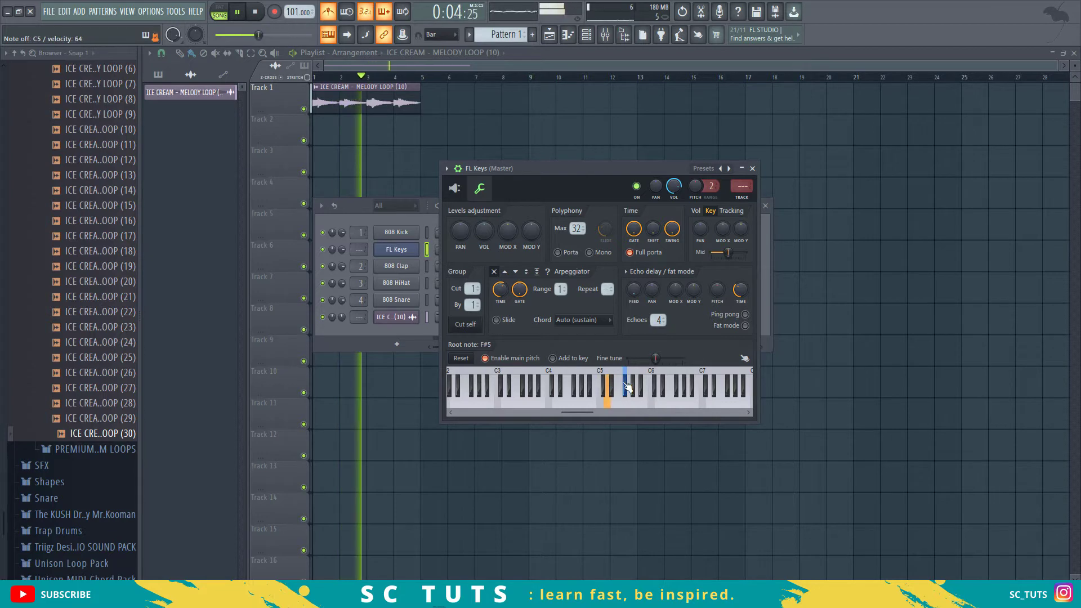
key("x")
key("b")
key("m")
key("e")
key("n")
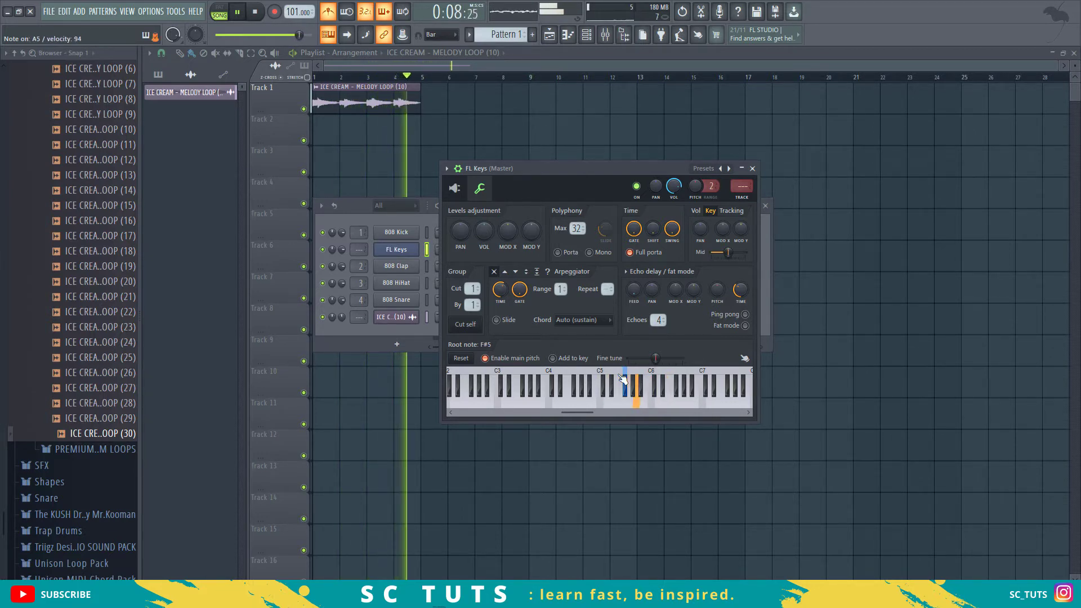
key("n")
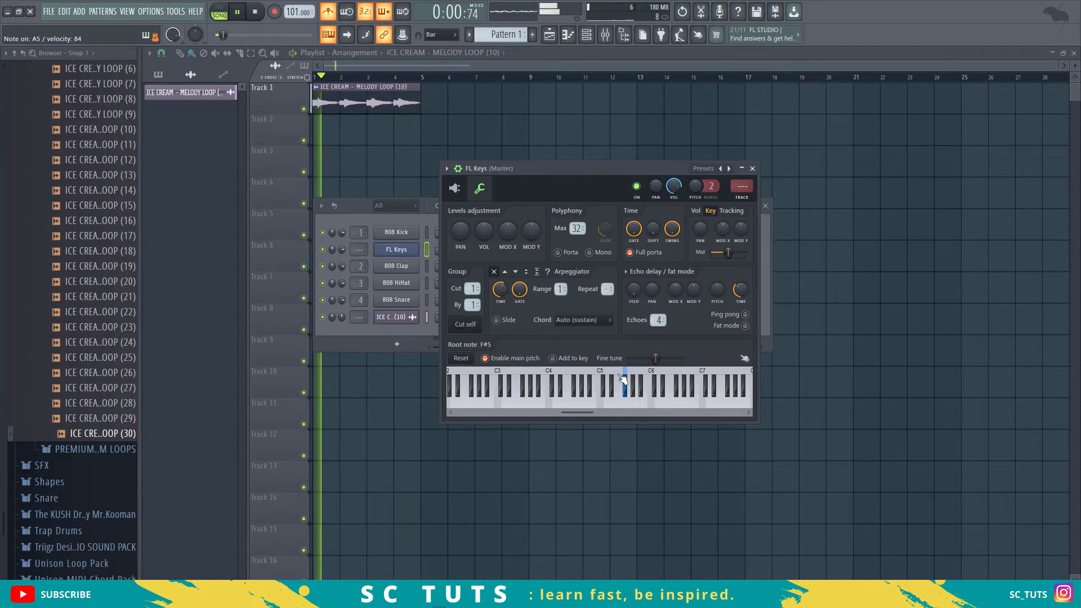
key("z")
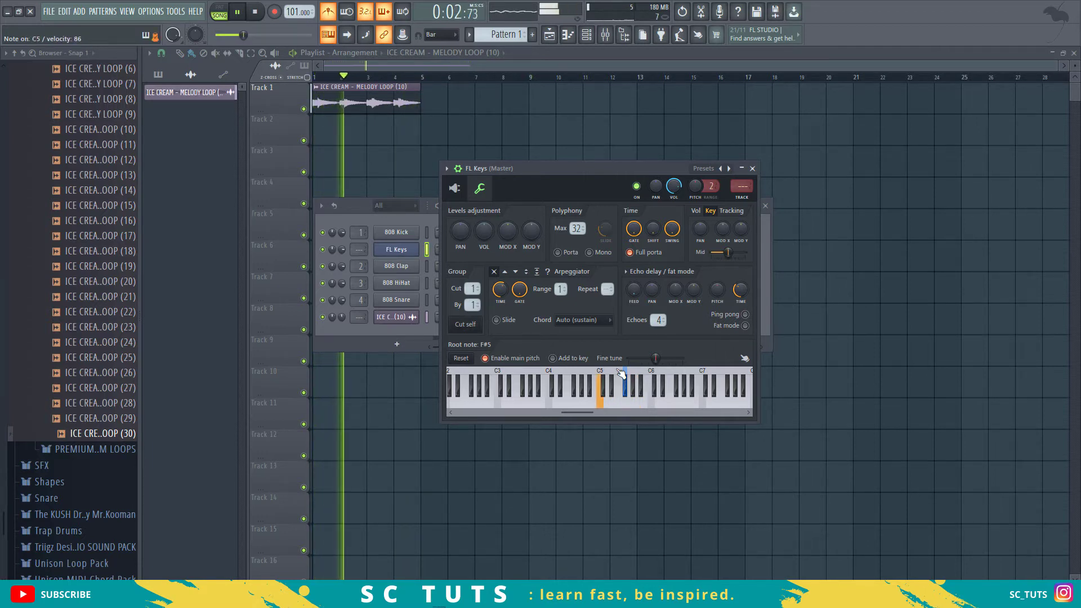
left_click(622, 377)
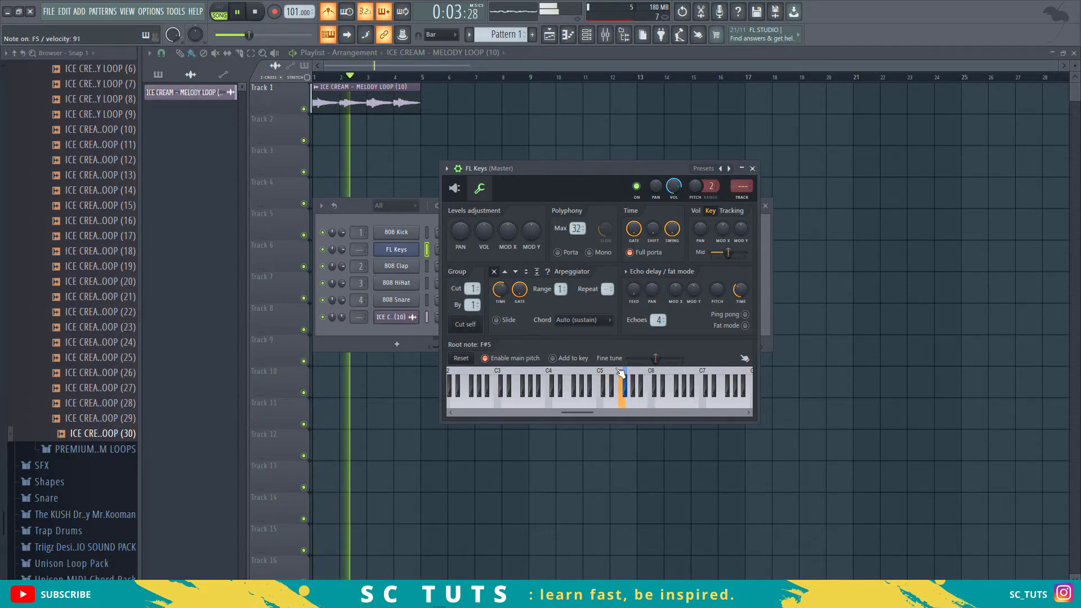
Step the root note through G5, G#5 and A5 up to B5, then stop playback
right_click(628, 402)
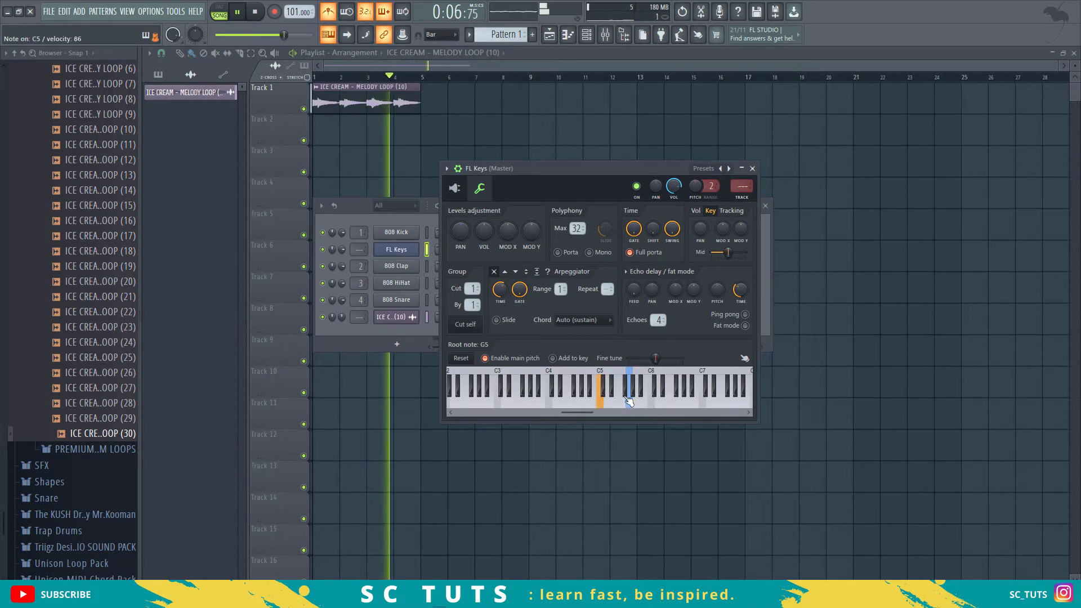
right_click(635, 390)
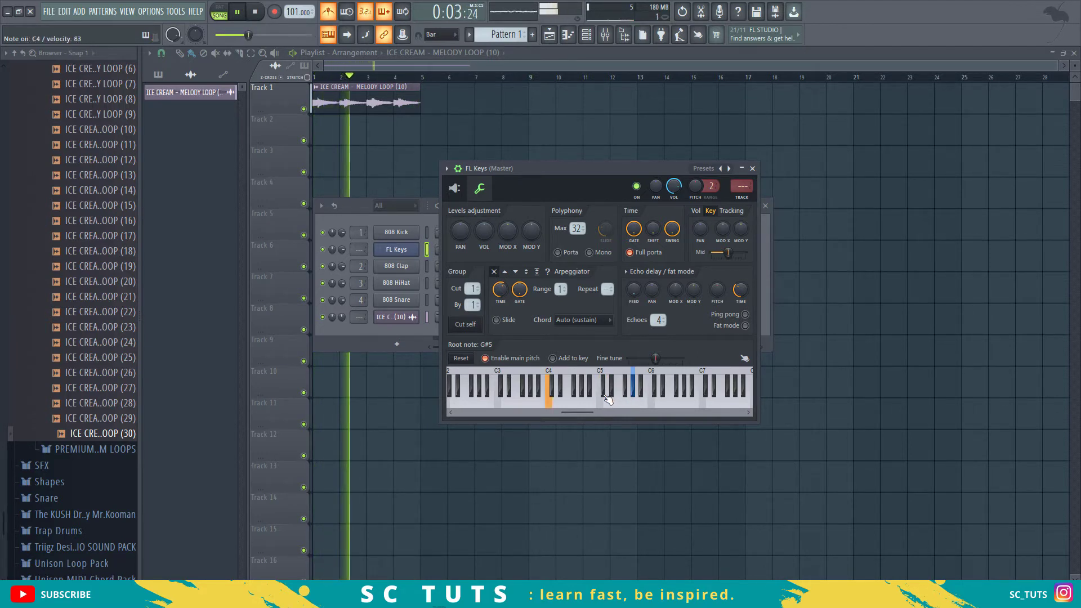
right_click(637, 401)
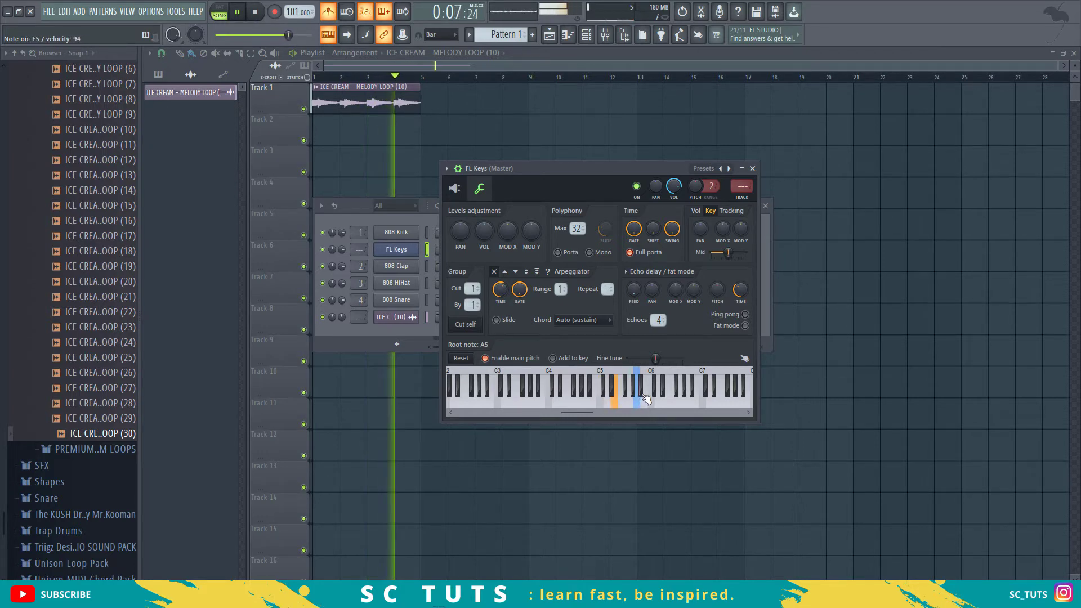
right_click(647, 406)
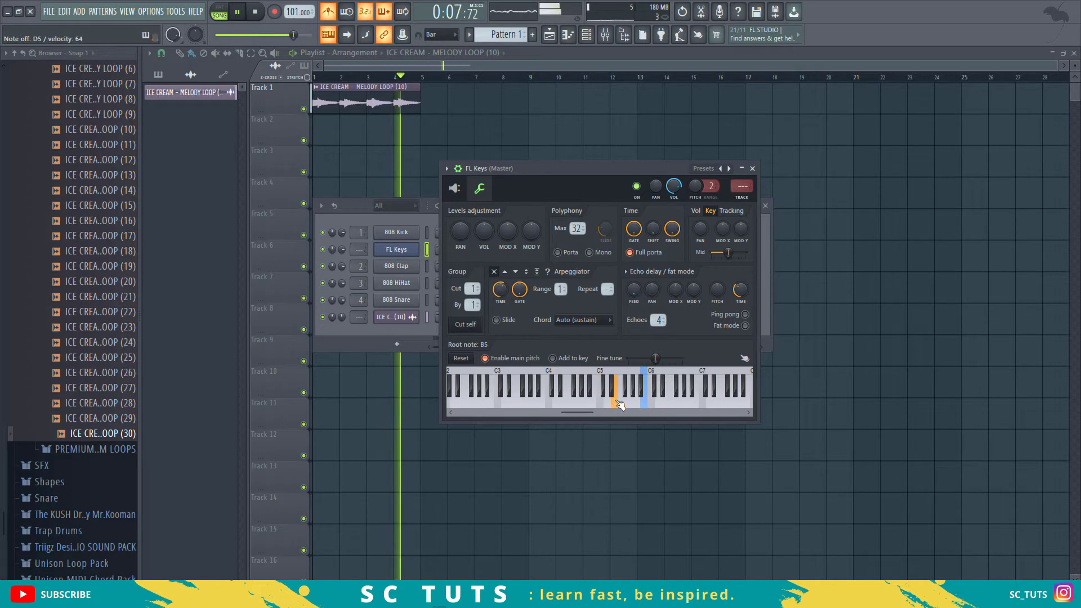
key("space")
Move the FL Keys window aside, bring the channel rack forward, and briefly play the song
left_click_drag(557, 167, 768, 251)
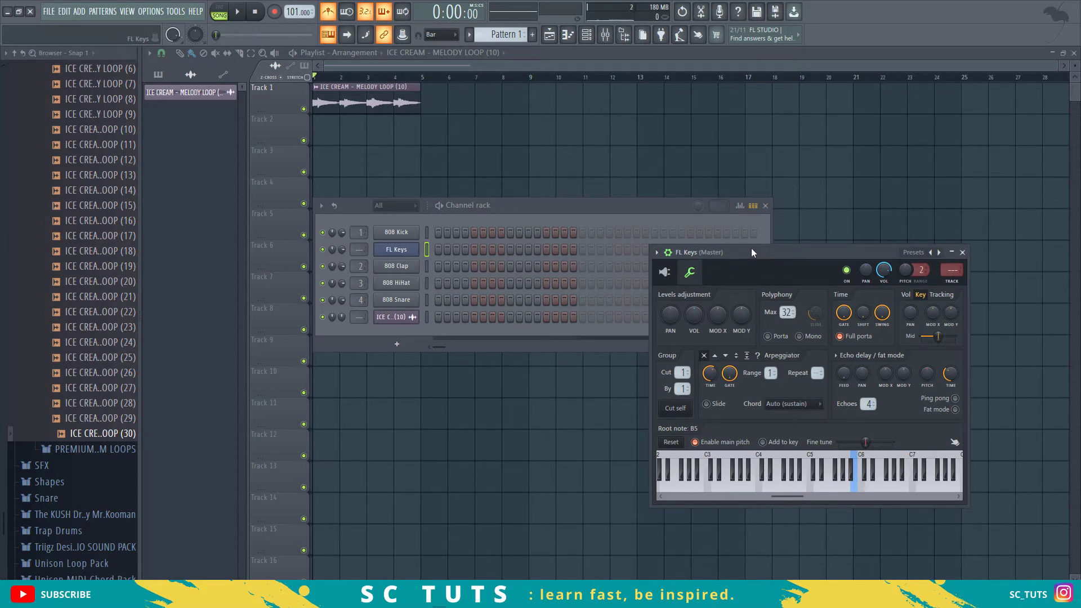
left_click(632, 236)
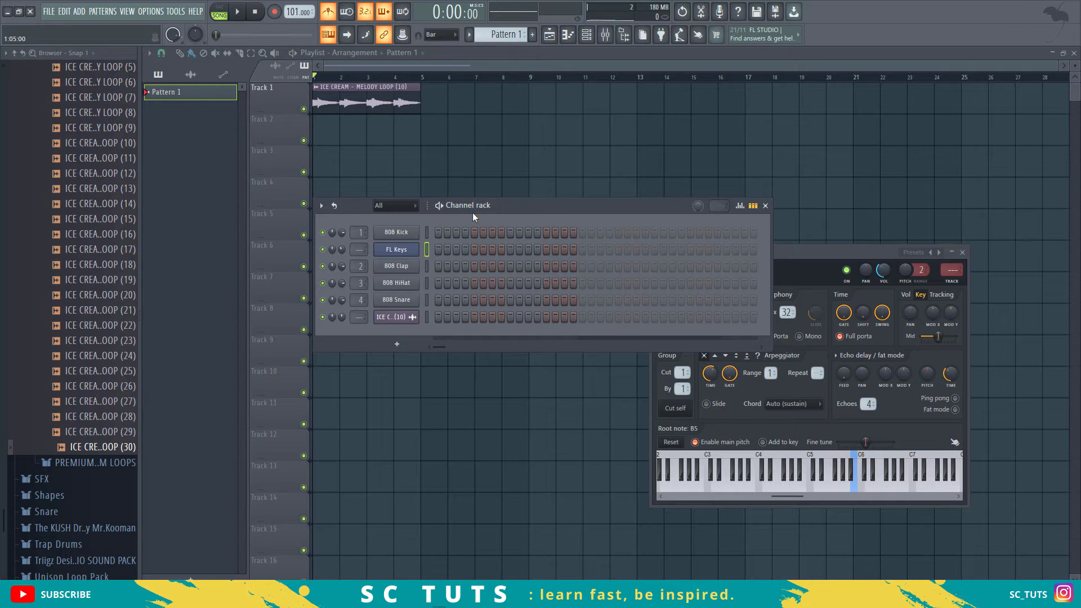
key("space")
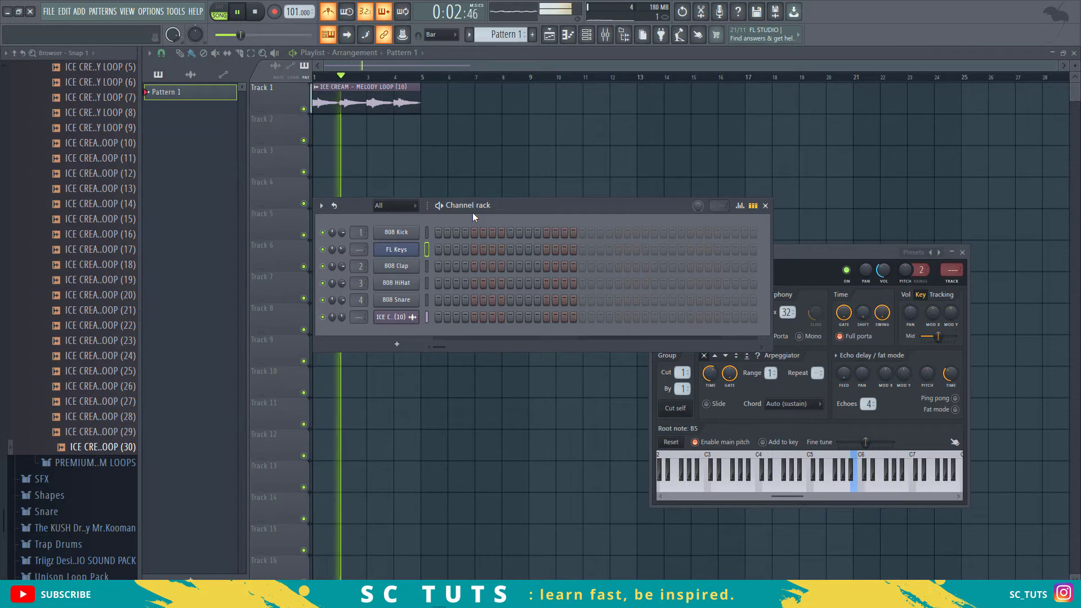
key("space")
left_click_drag(816, 251, 553, 169)
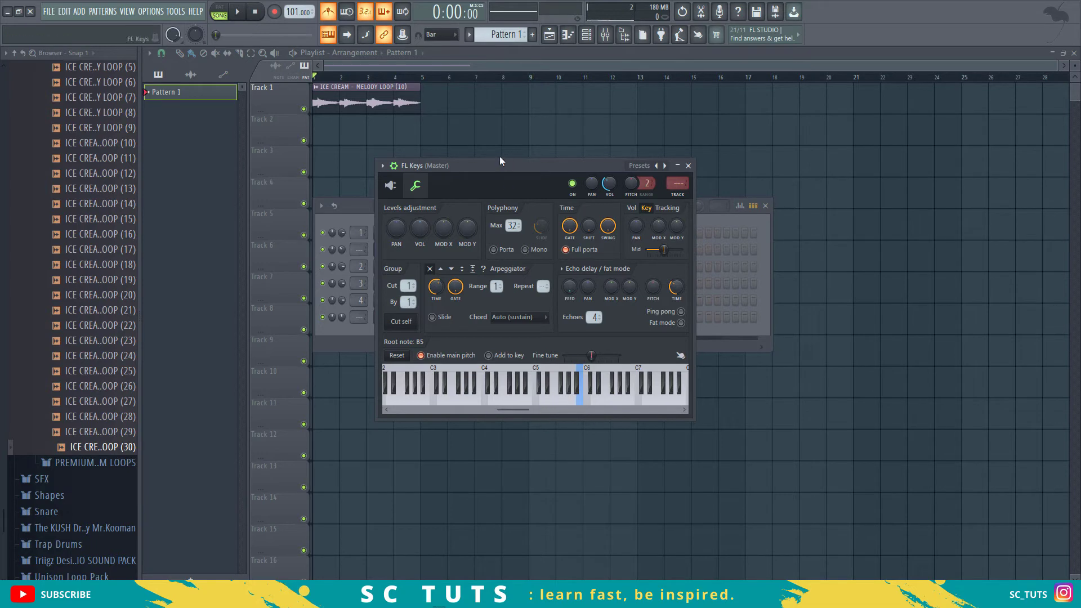
key("q")
key("e")
key("t")
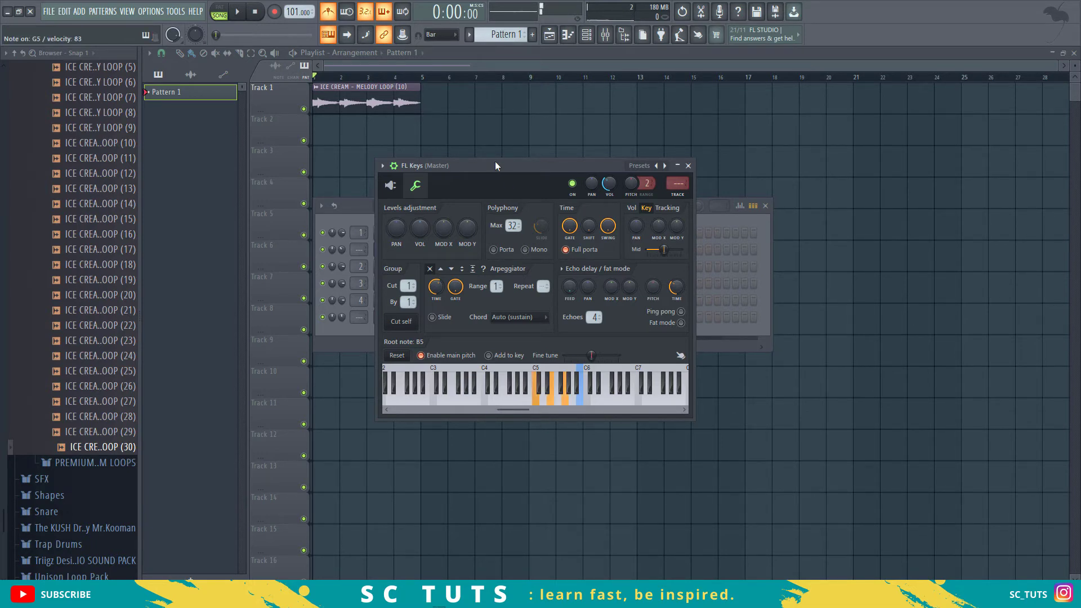
key("r")
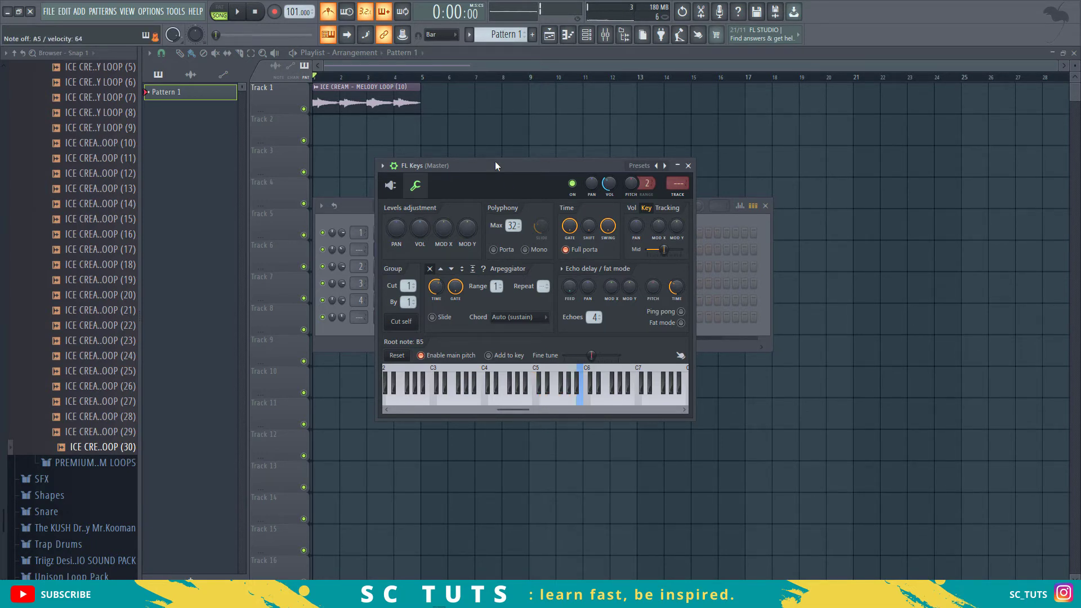
key("e")
key("t")
key("u")
key("space")
key("q")
key("e")
key("t")
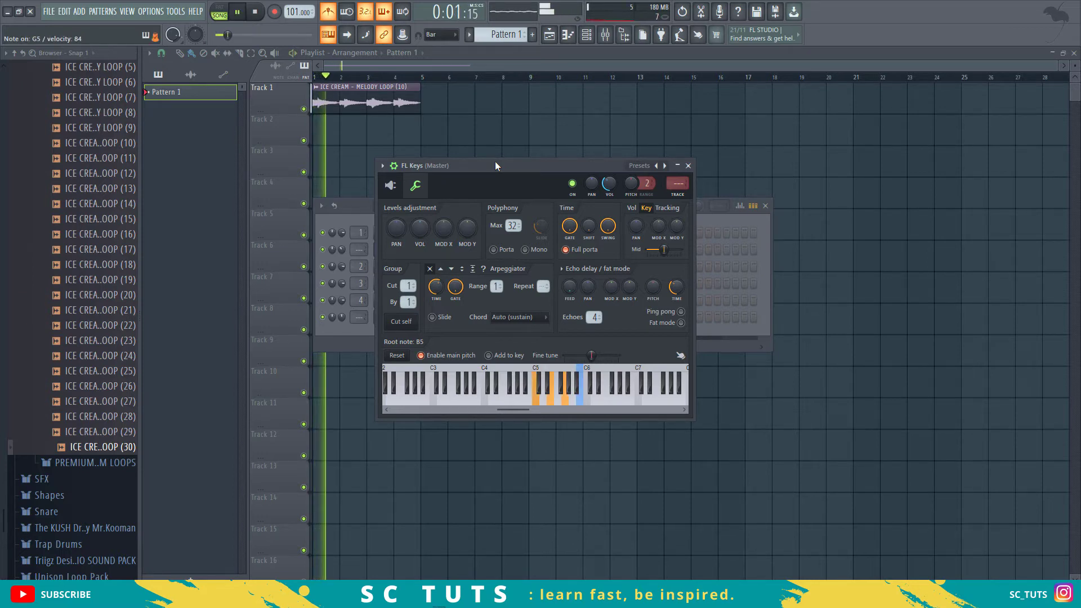
key("space")
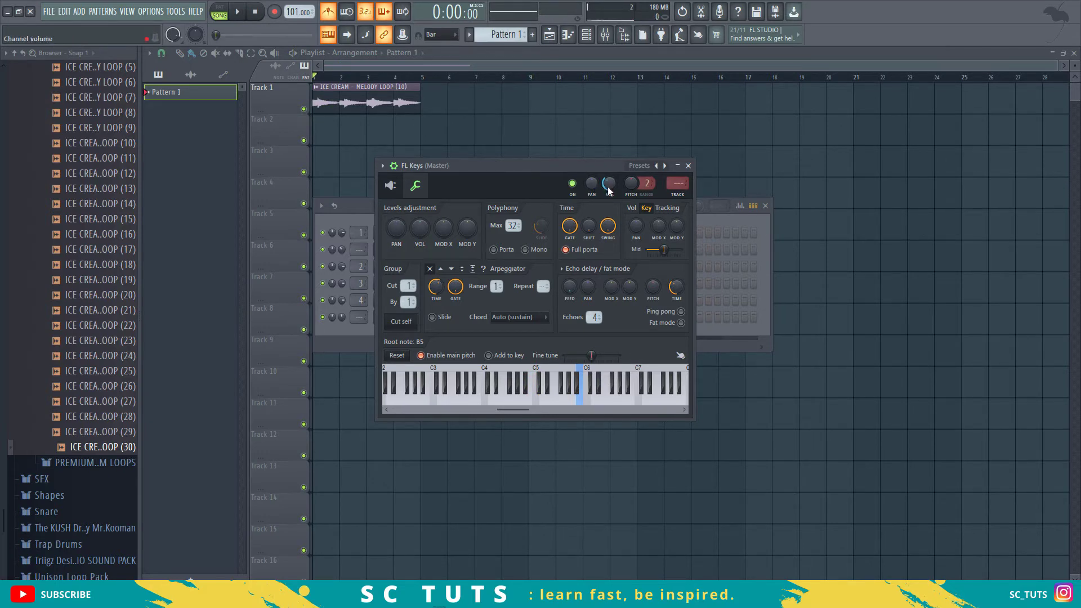
key("space")
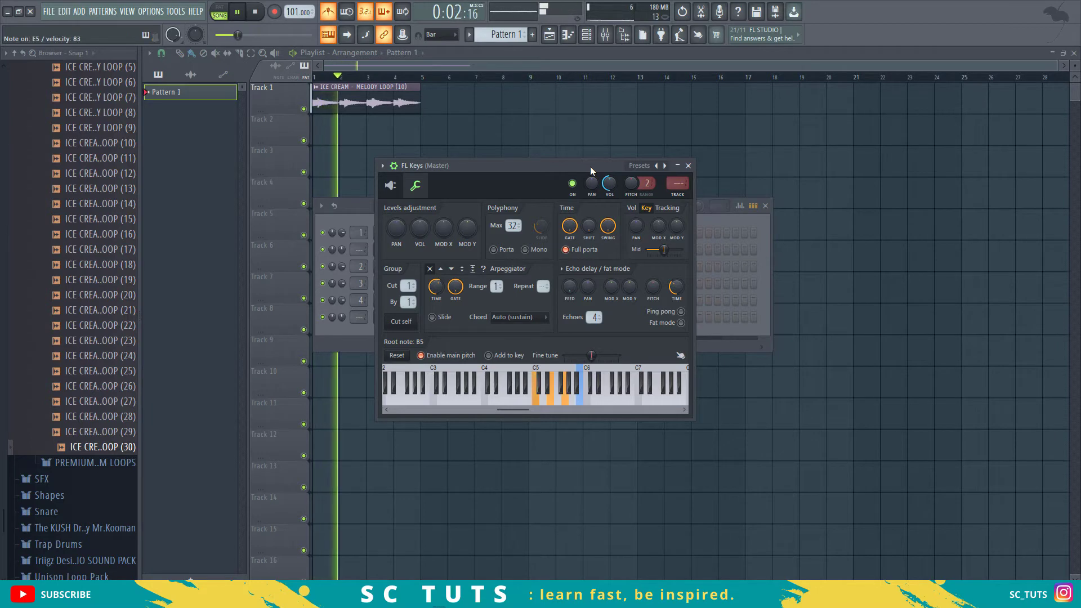
key("space")
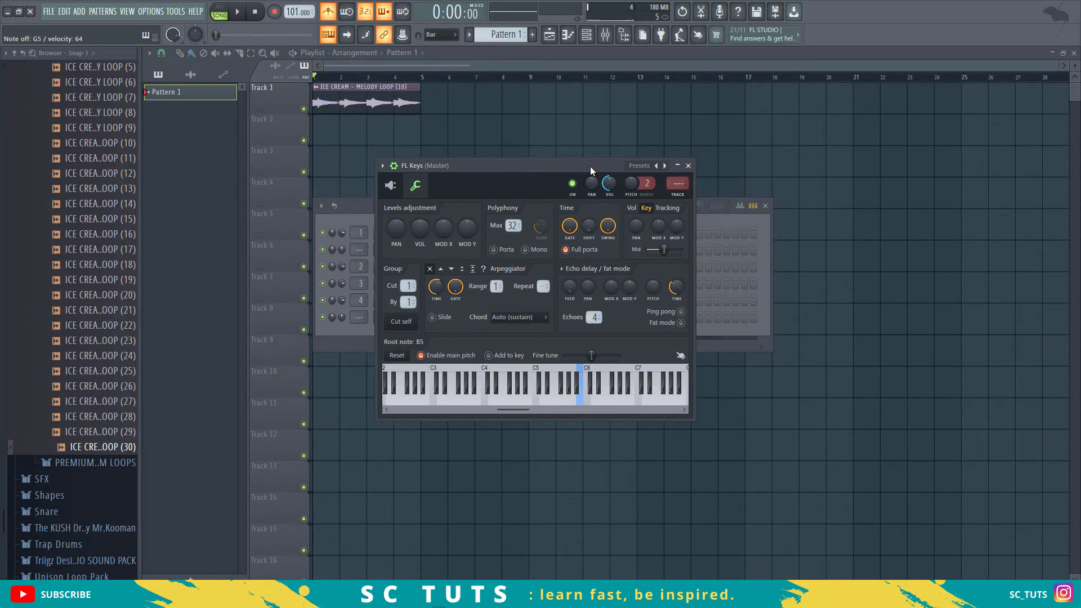
key("space")
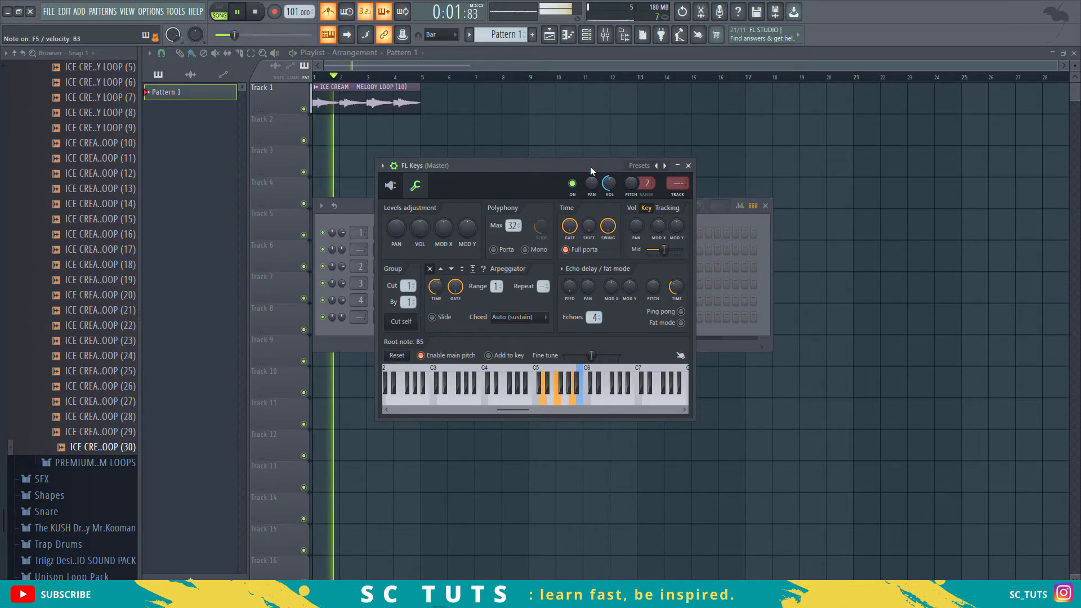
key("space")
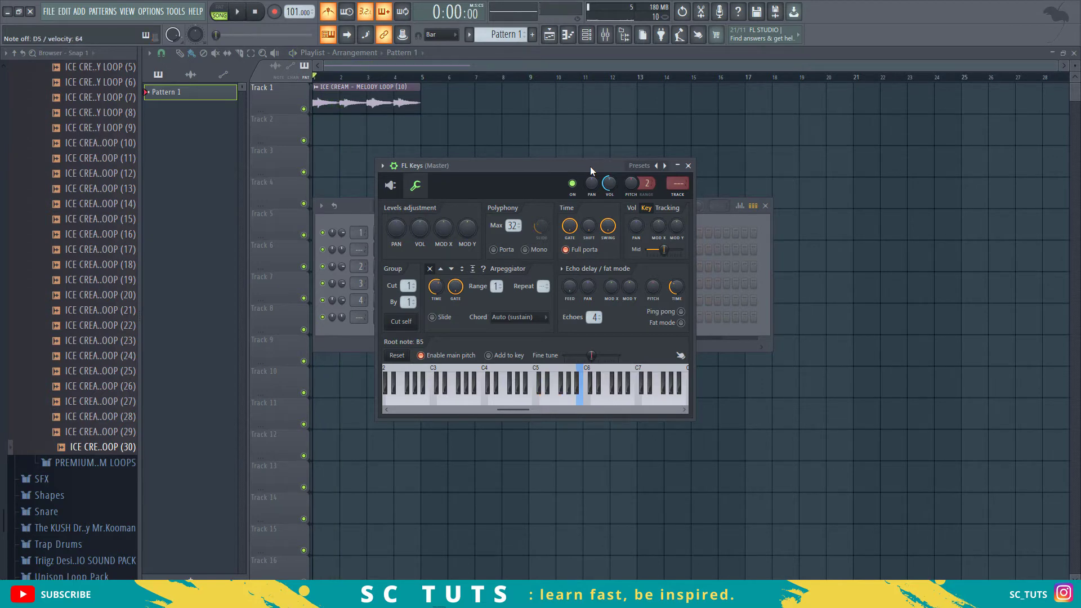
key("space")
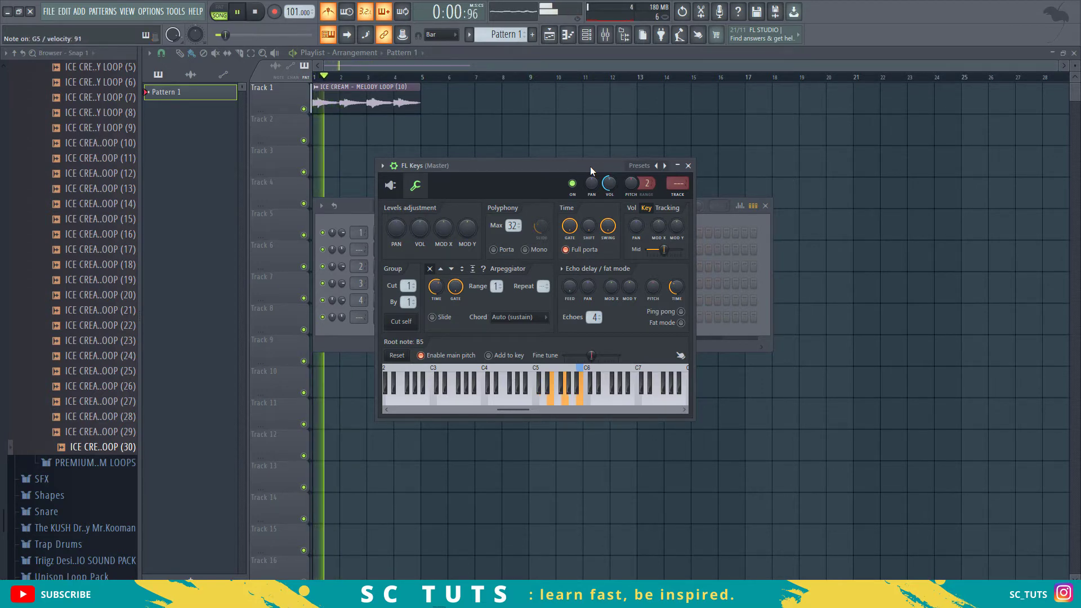
key("space")
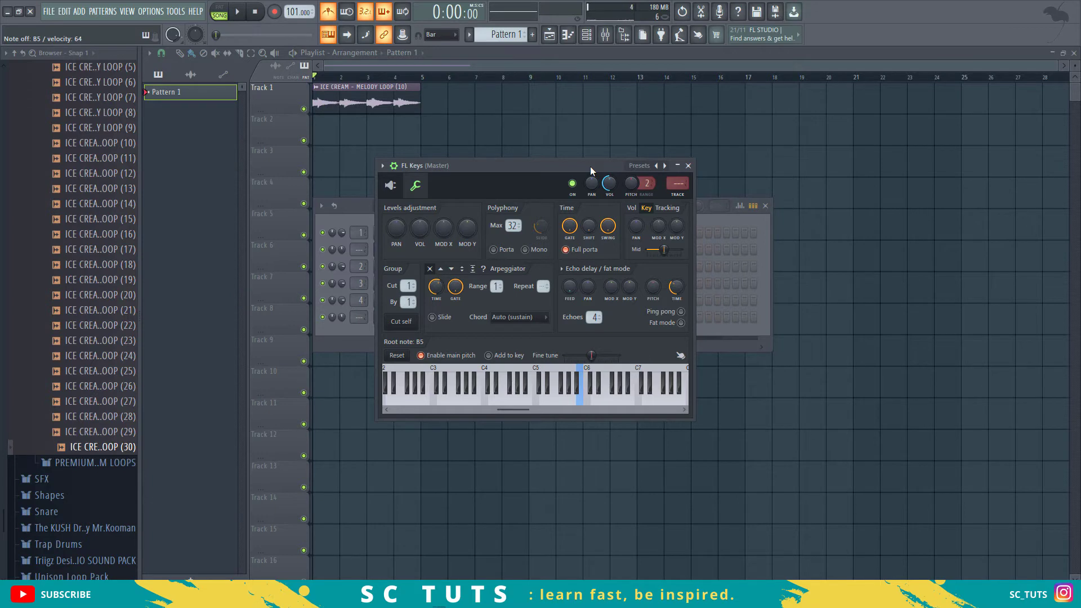
key("space")
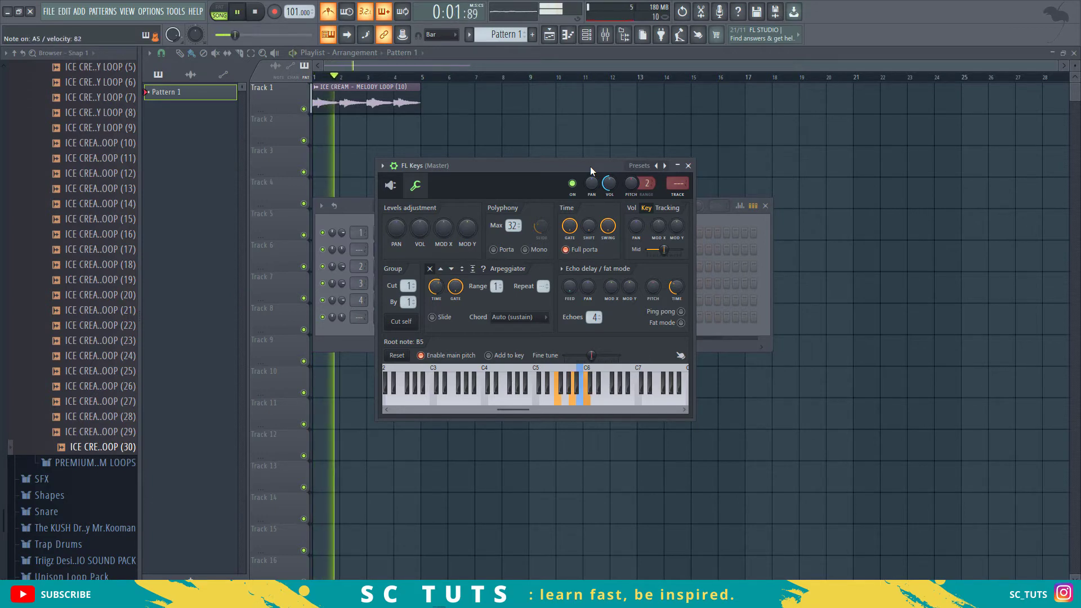
key("space")
key("space")
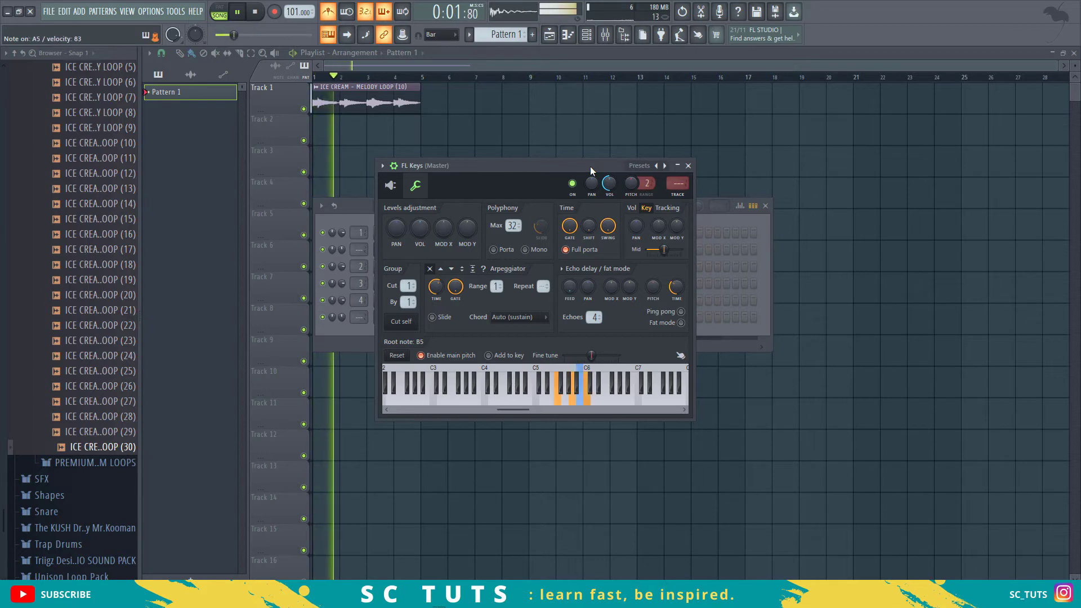
key("space")
key("space")
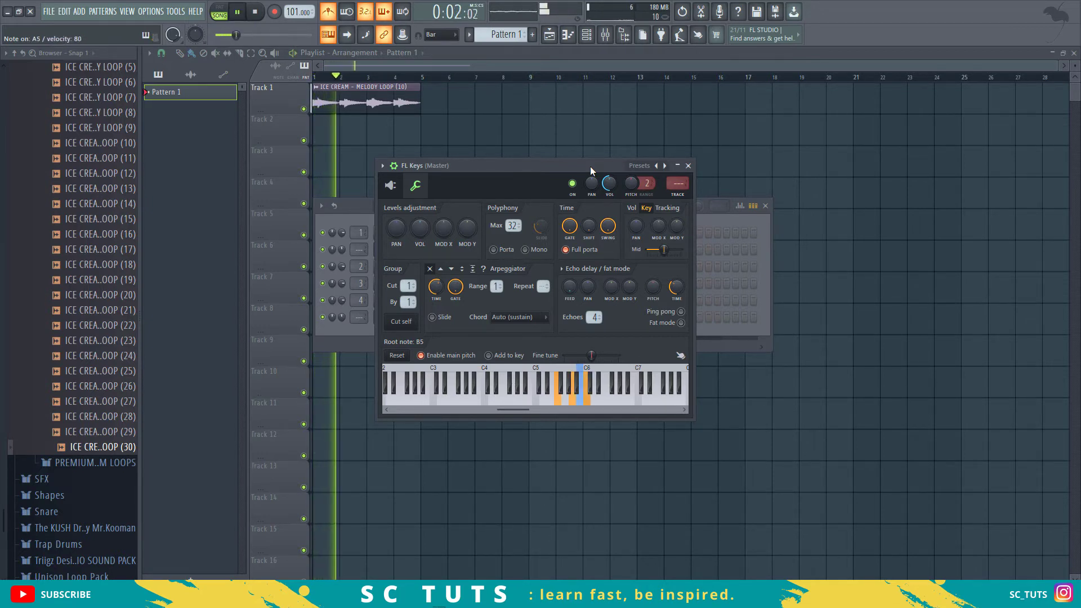
key("space")
key("space")
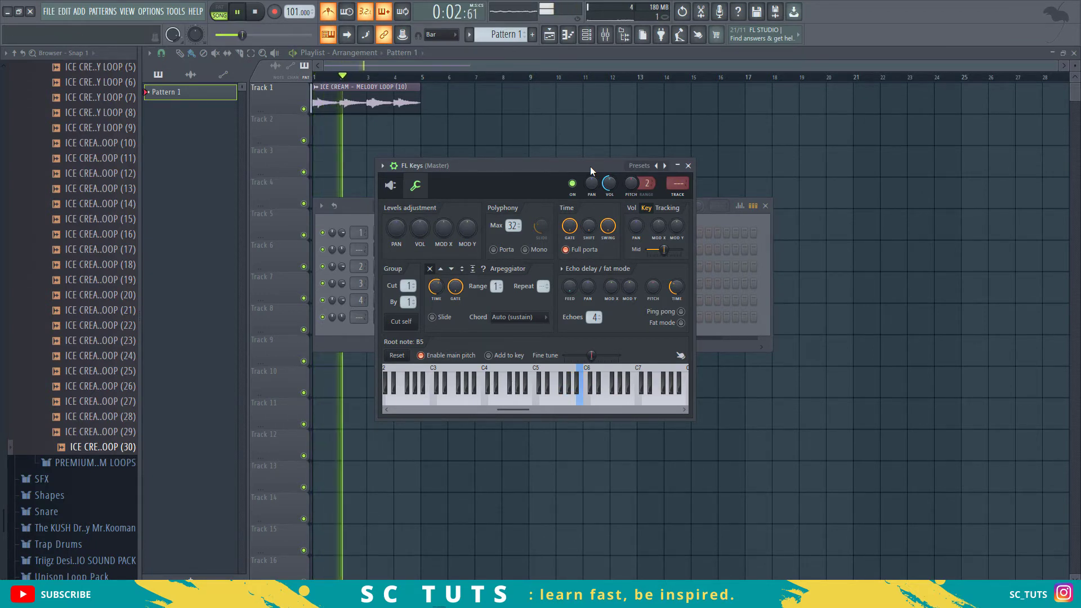
key("space")
key("space")
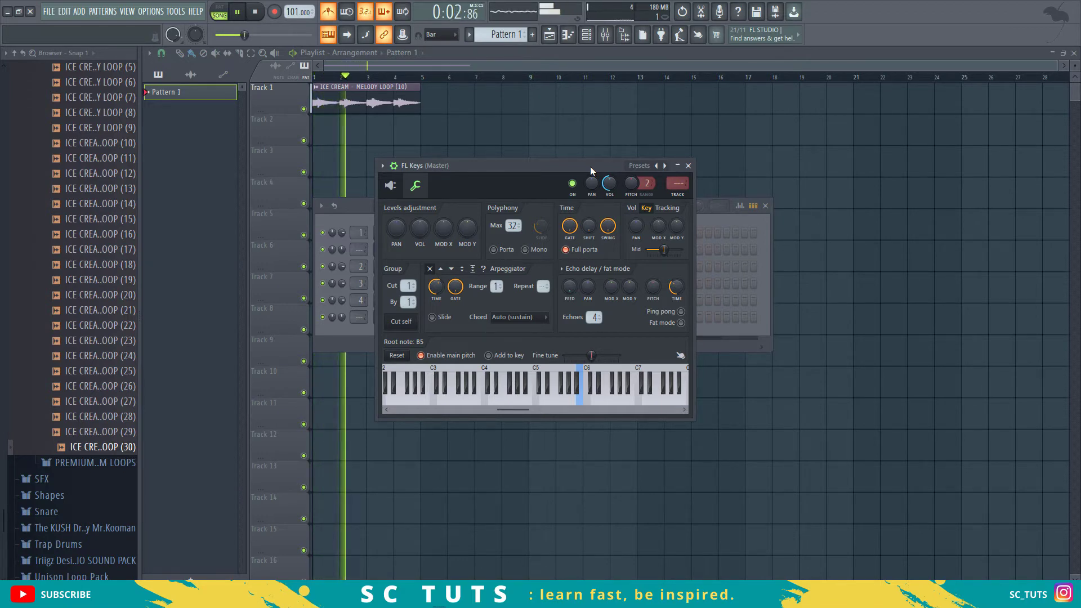
key("space")
key("space")
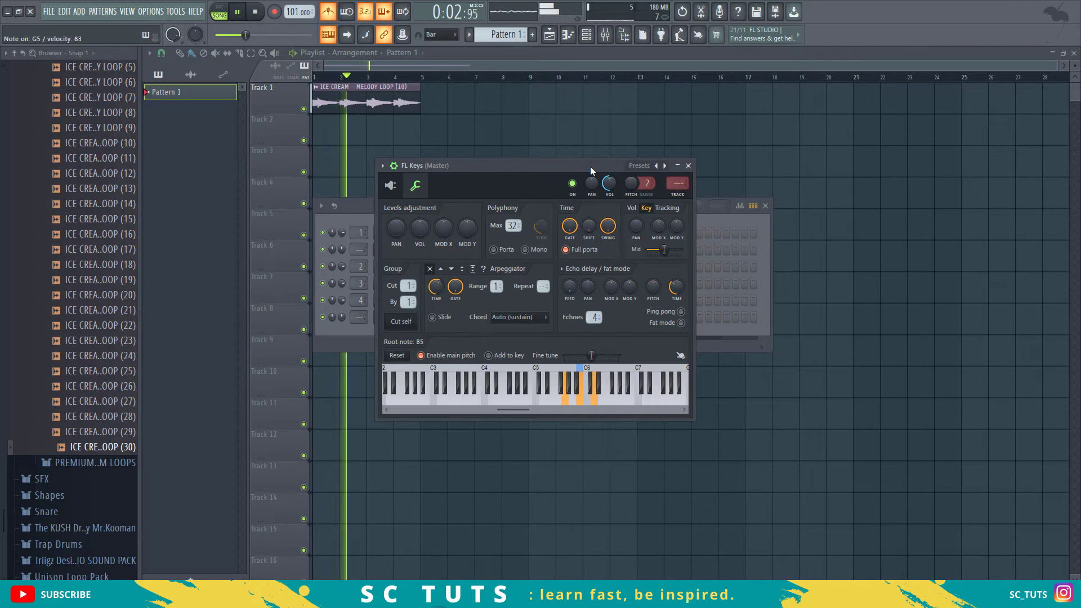
key("space")
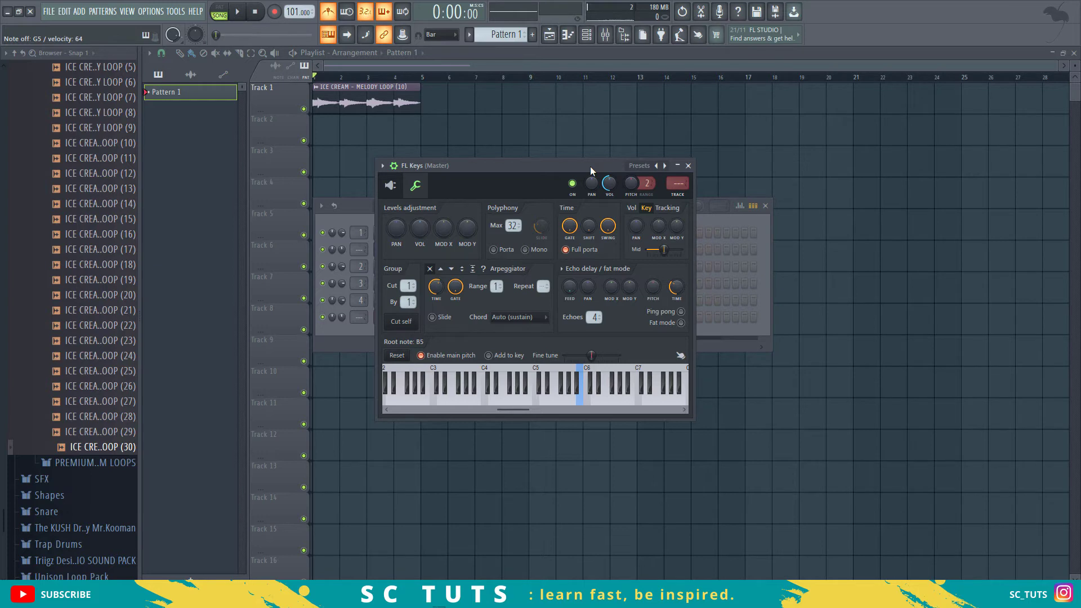
Place a Pattern 1 clip on Track 2 at bar 1
left_click(508, 38)
left_click(567, 52)
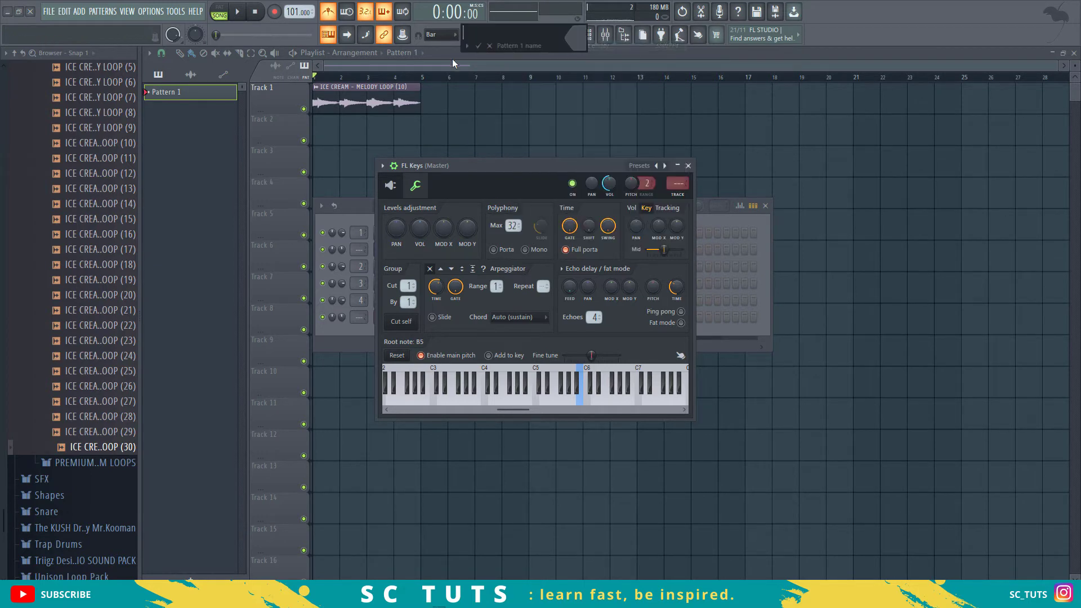
left_click(478, 46)
left_click(333, 128)
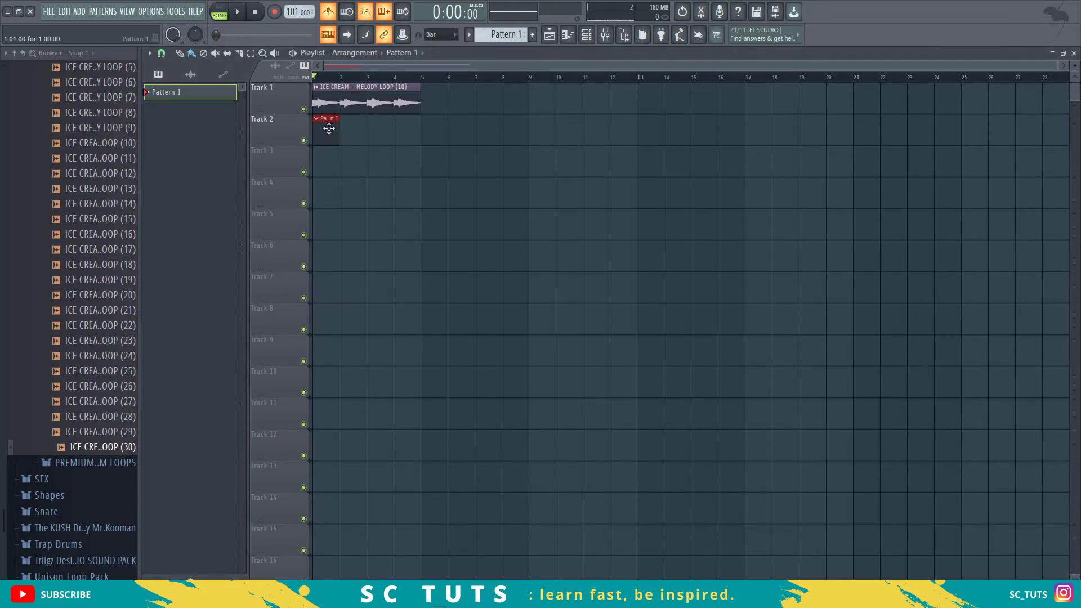
Record chords F5–A5–C6 and G5–B5–D6 in the FL Keys piano roll
double_click(327, 133)
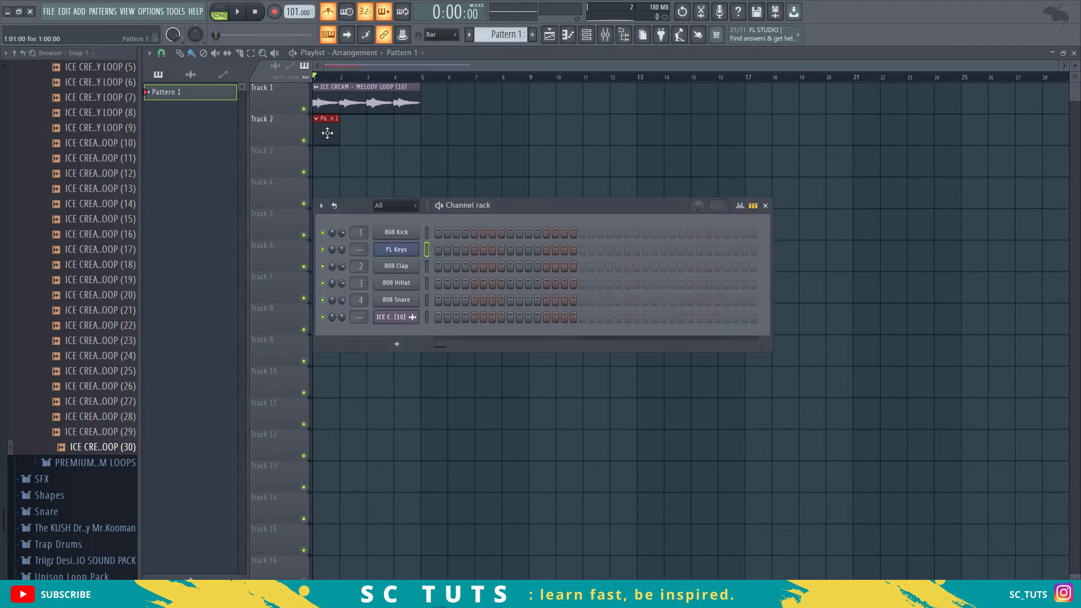
right_click(397, 252)
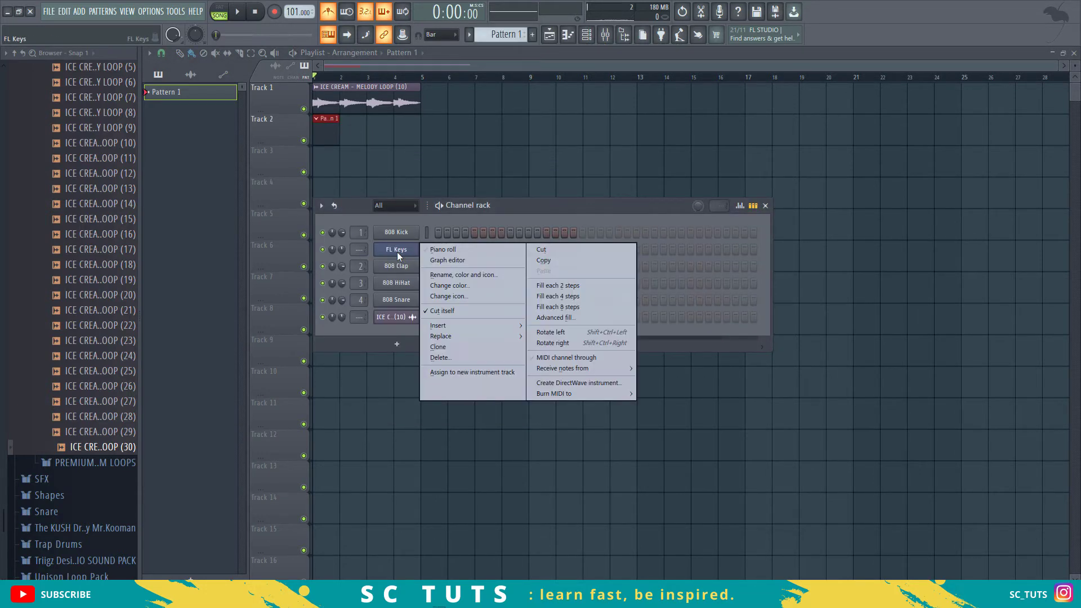
left_click(463, 251)
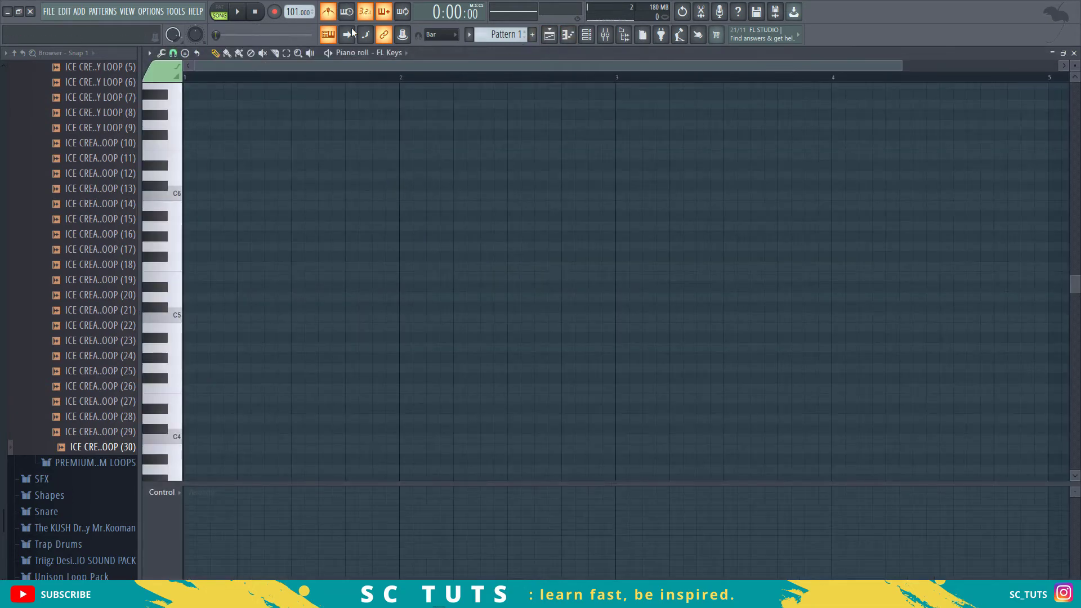
left_click(274, 12)
left_click(239, 13)
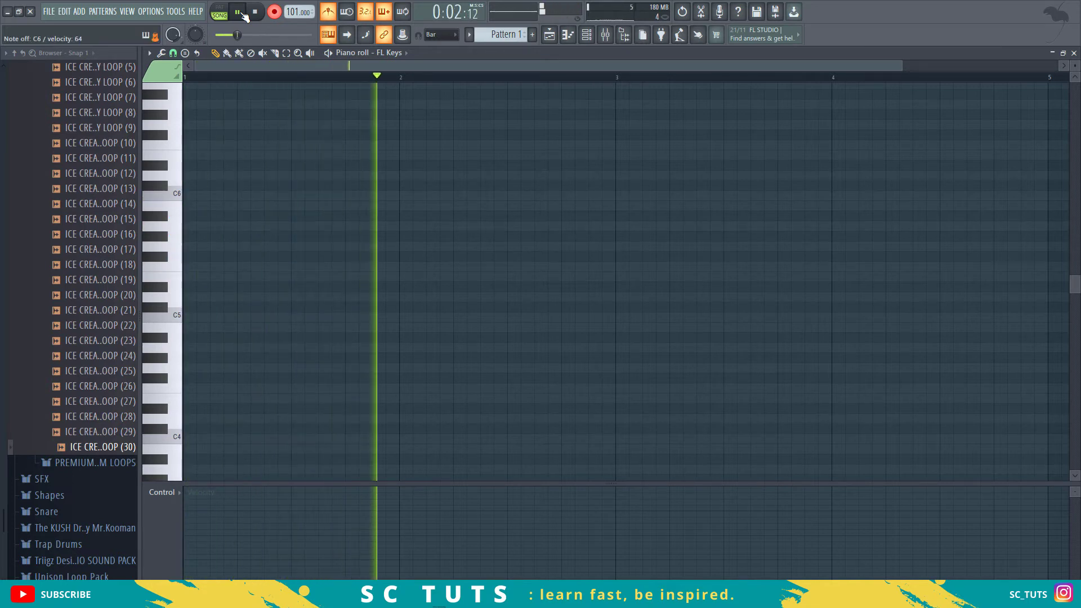
key("space")
Return to the playlist and reopen the Track 2 clip to check the recorded chords
left_click(549, 35)
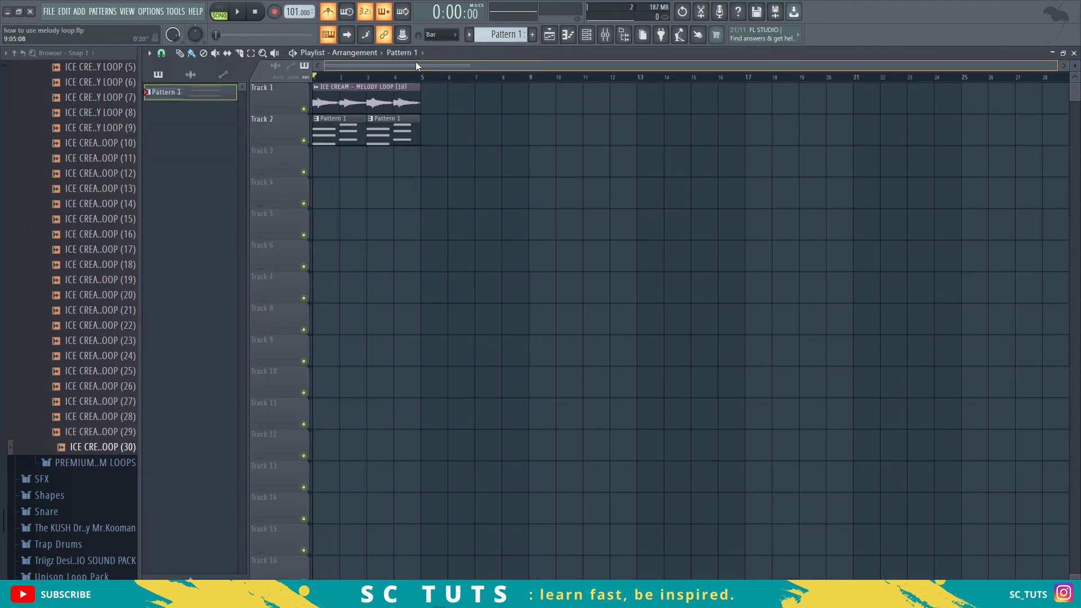
double_click(334, 128)
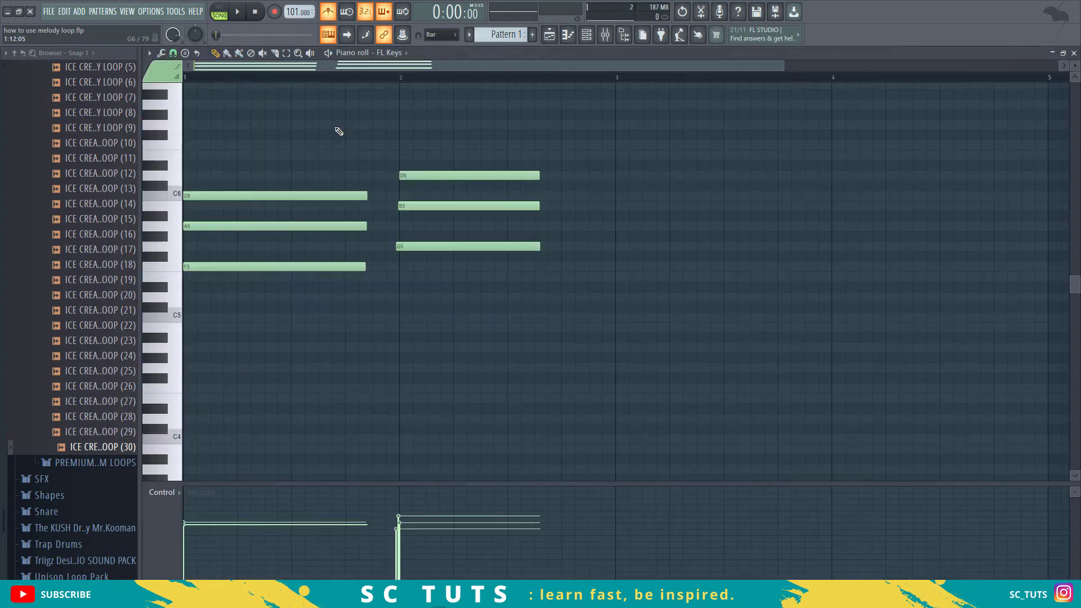
scroll(336, 75, "down", 3)
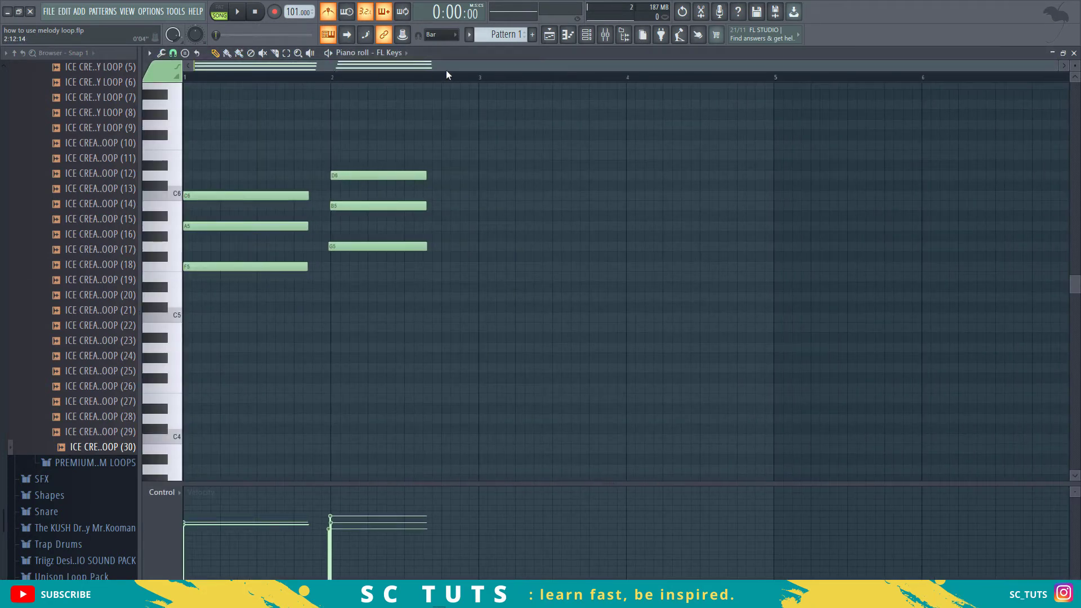
Insert a TRITON instrument channel from the FL Keys channel's options in the channel rack
left_click(549, 35)
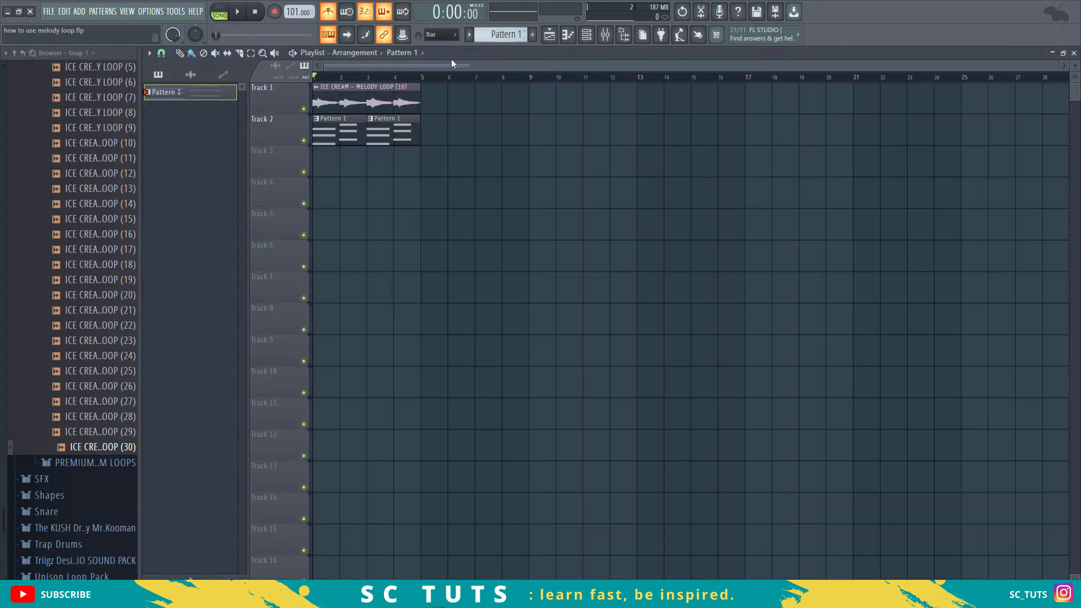
left_click(586, 35)
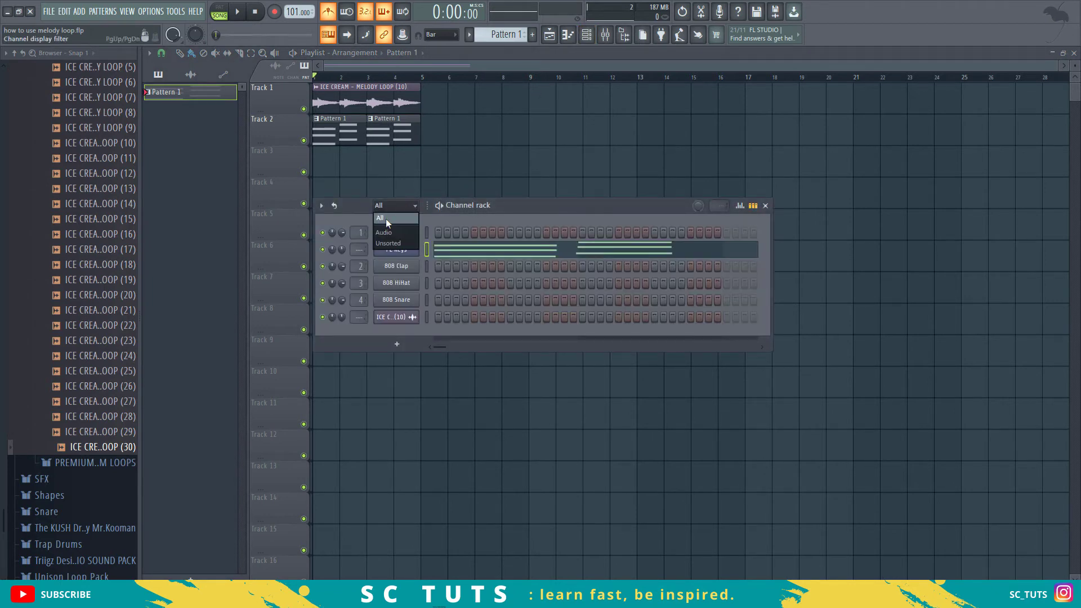
left_click(386, 220)
left_click_drag(559, 205, 663, 170)
right_click(510, 217)
mouse_move(597, 290)
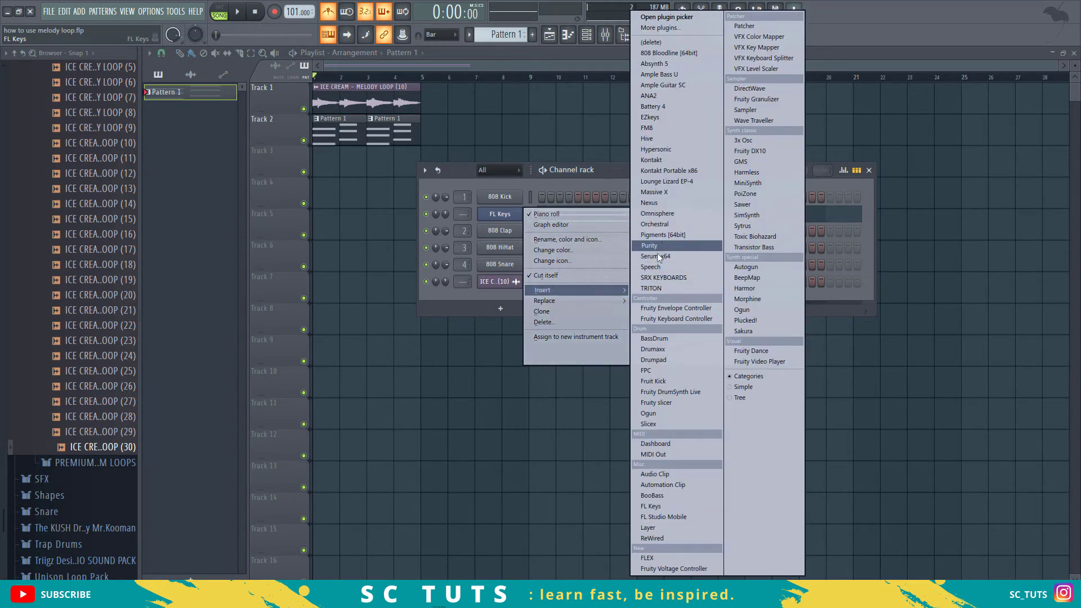
left_click(653, 290)
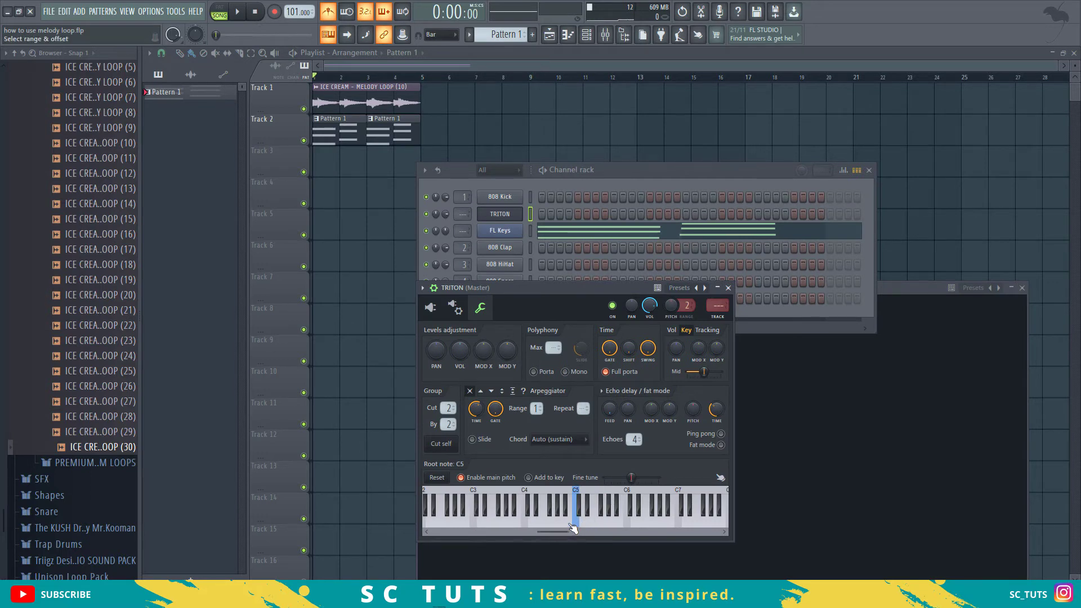
Lower TRITON's root note to B4 and show the synth's own interface
right_click(568, 521)
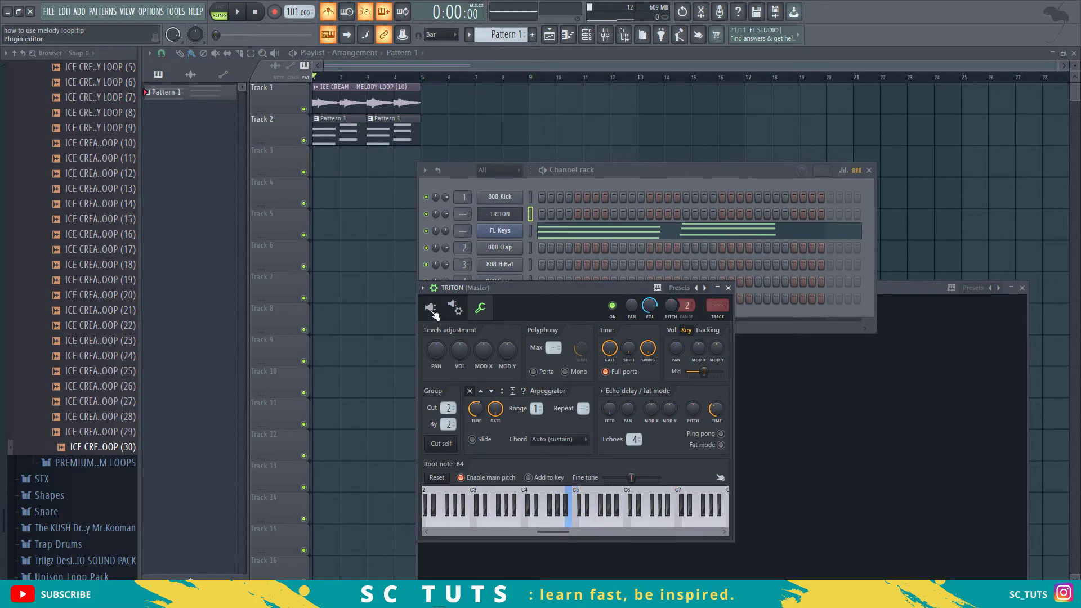
left_click(431, 309)
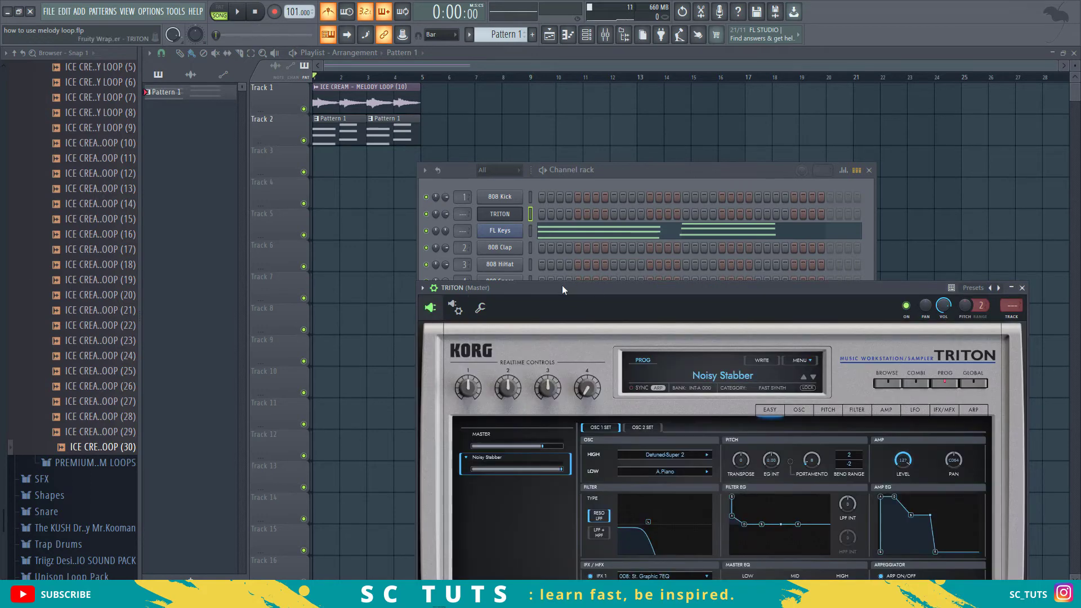
left_click_drag(562, 285, 479, 107)
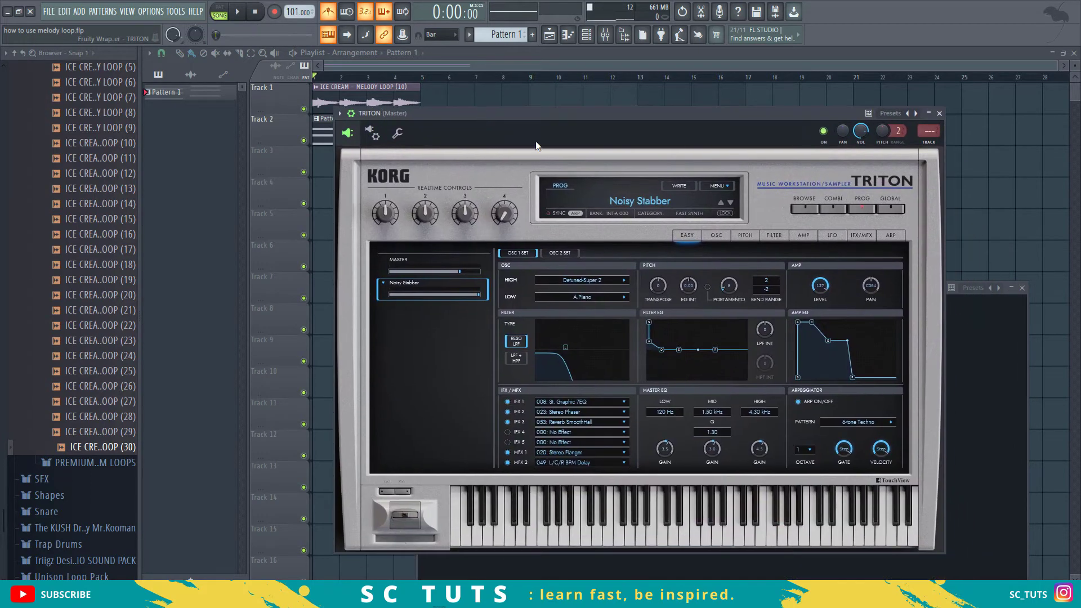
Audition Bell/Mallet presets such as Orch. Marimba and Orchestra Bell, settling on SoftTipsMarimba
left_click(801, 208)
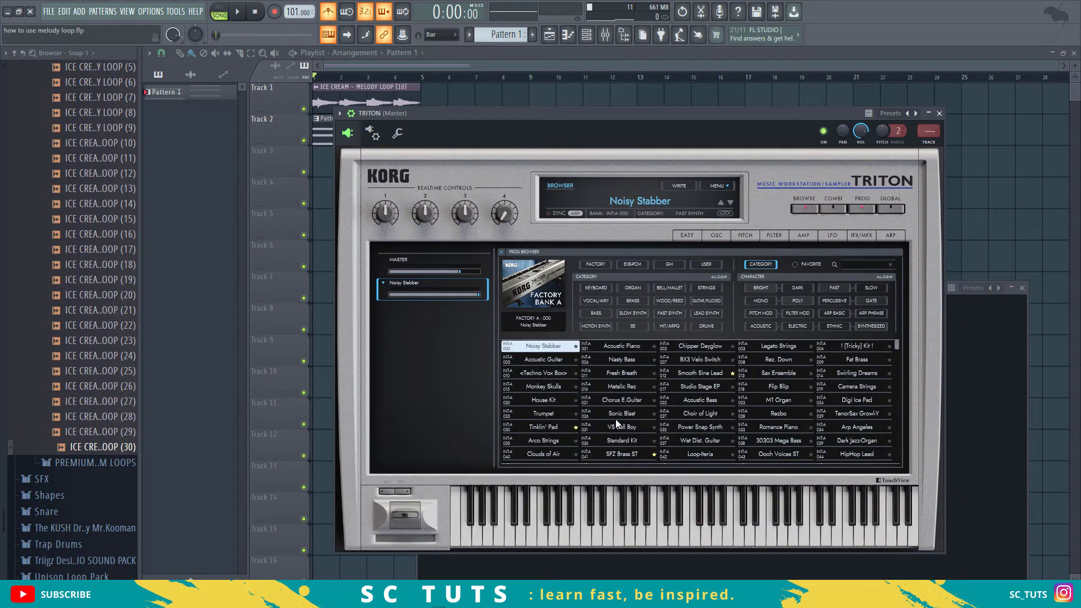
left_click(671, 300)
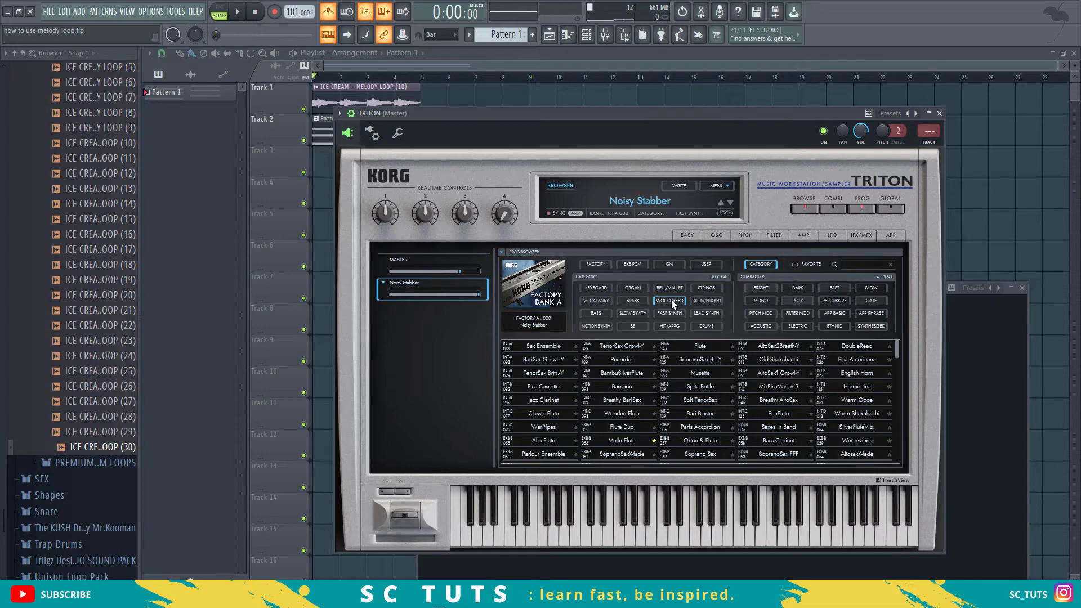
left_click(674, 287)
left_click(718, 445)
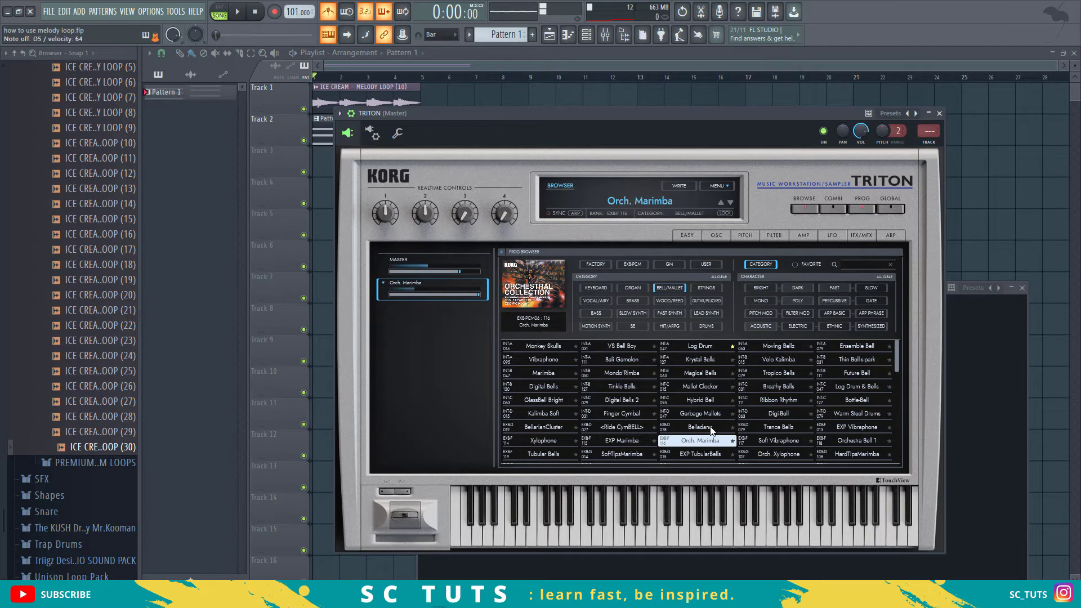
left_click(799, 456)
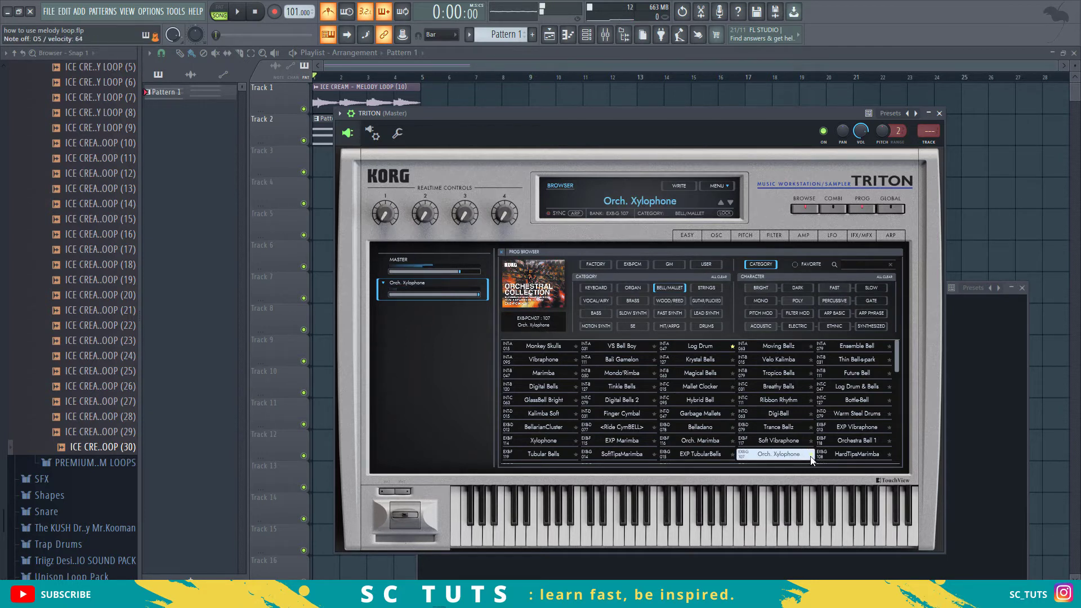
left_click(800, 445)
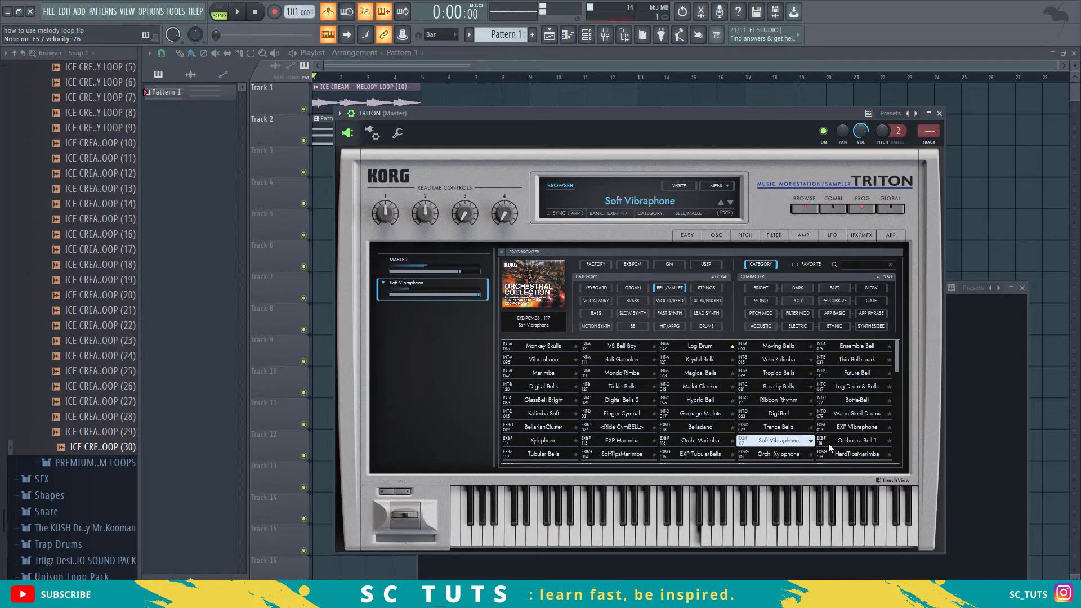
left_click(855, 445)
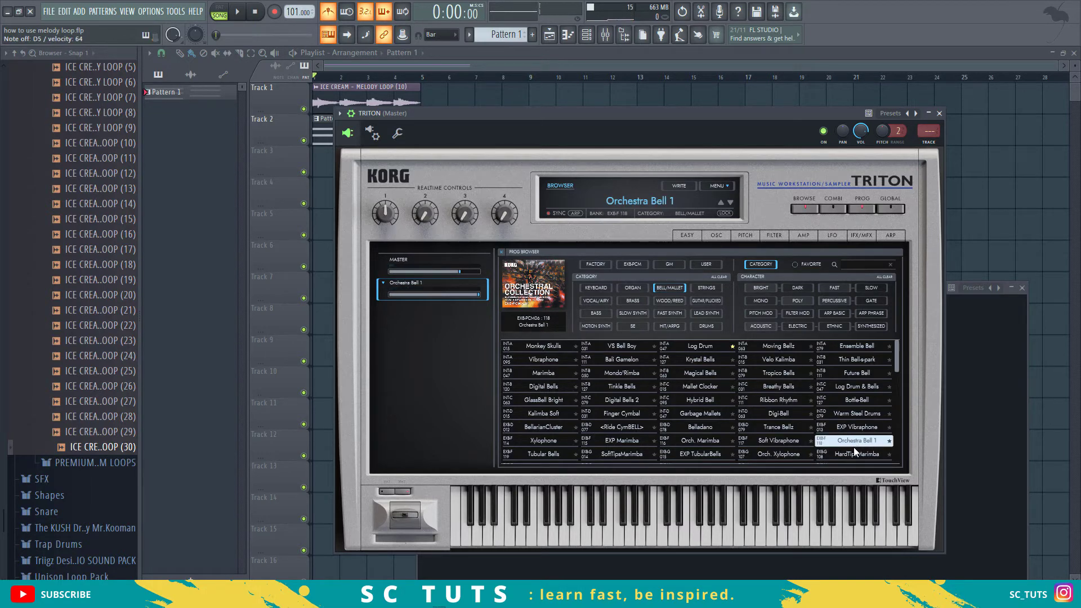
left_click(853, 455)
scroll(698, 448, "down", 1)
left_click(699, 449)
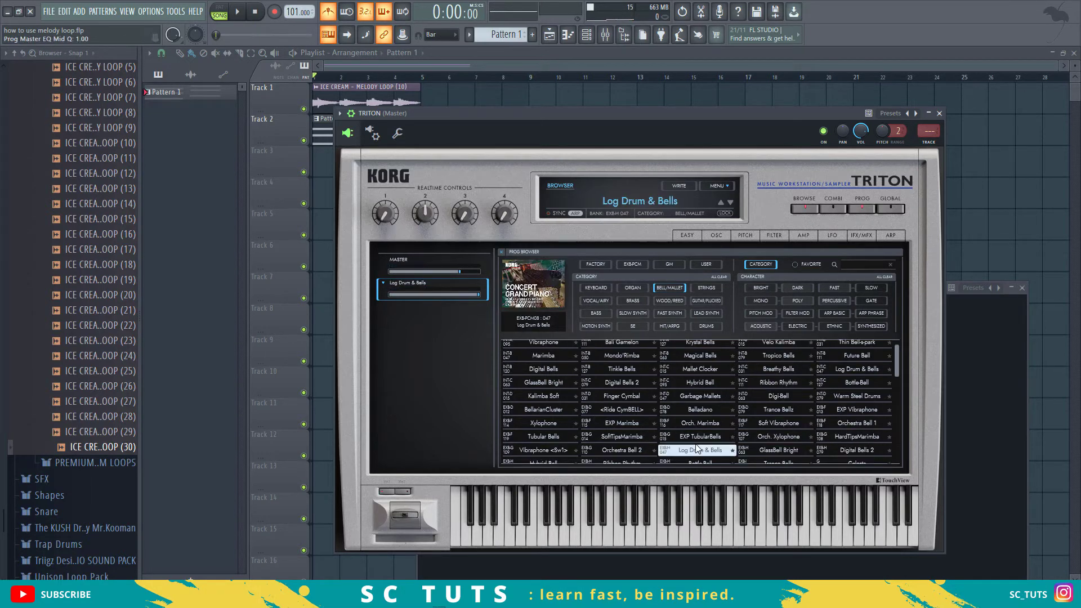
left_click(625, 449)
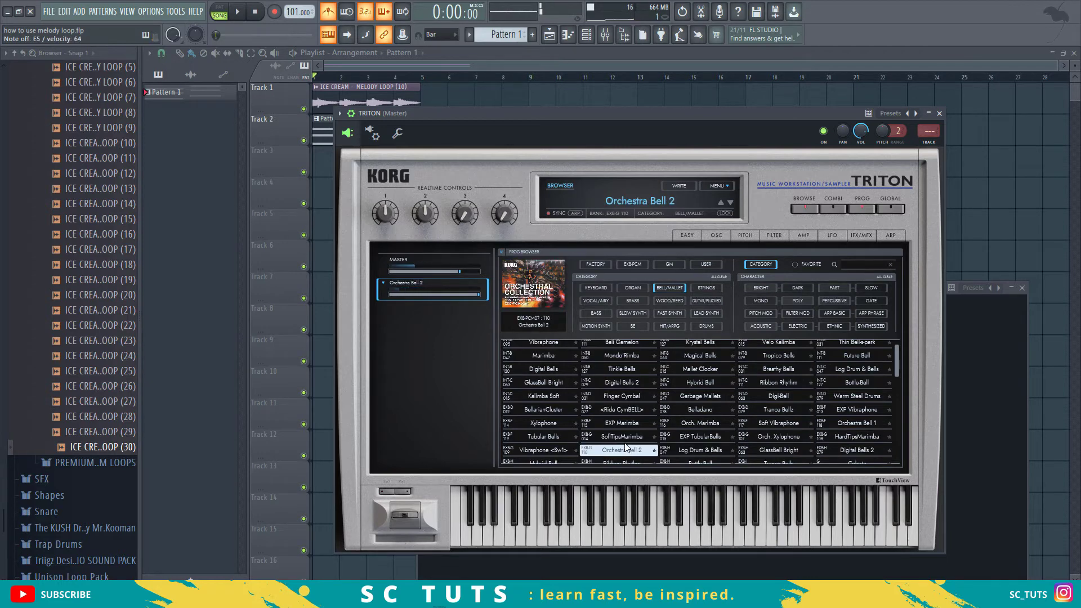
left_click(625, 435)
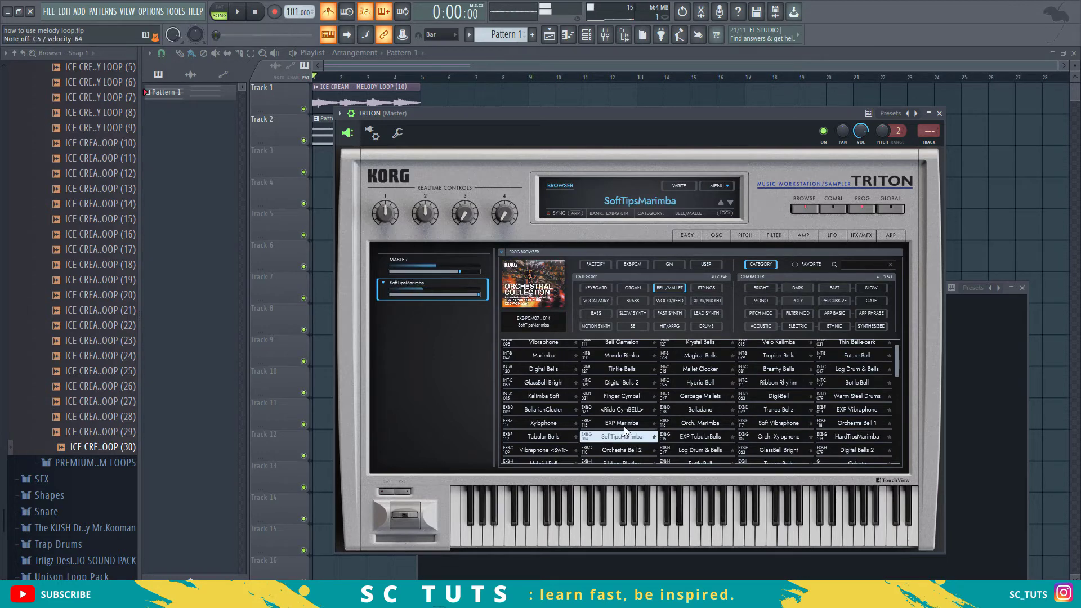
Play a marimba note, then play the song from the start twice to hear it
key("e")
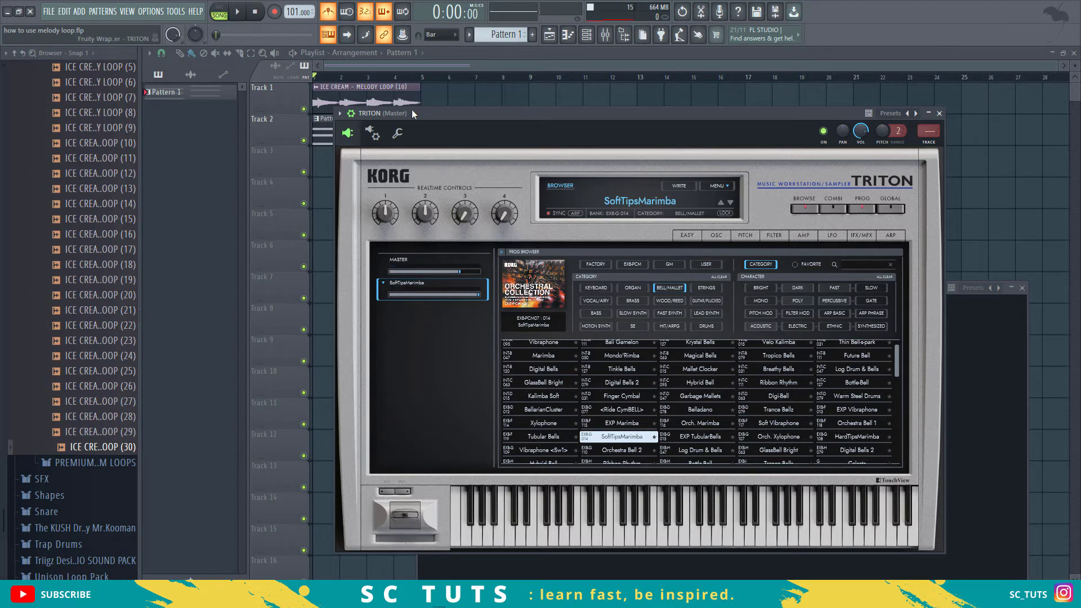
left_click_drag(411, 111, 419, 210)
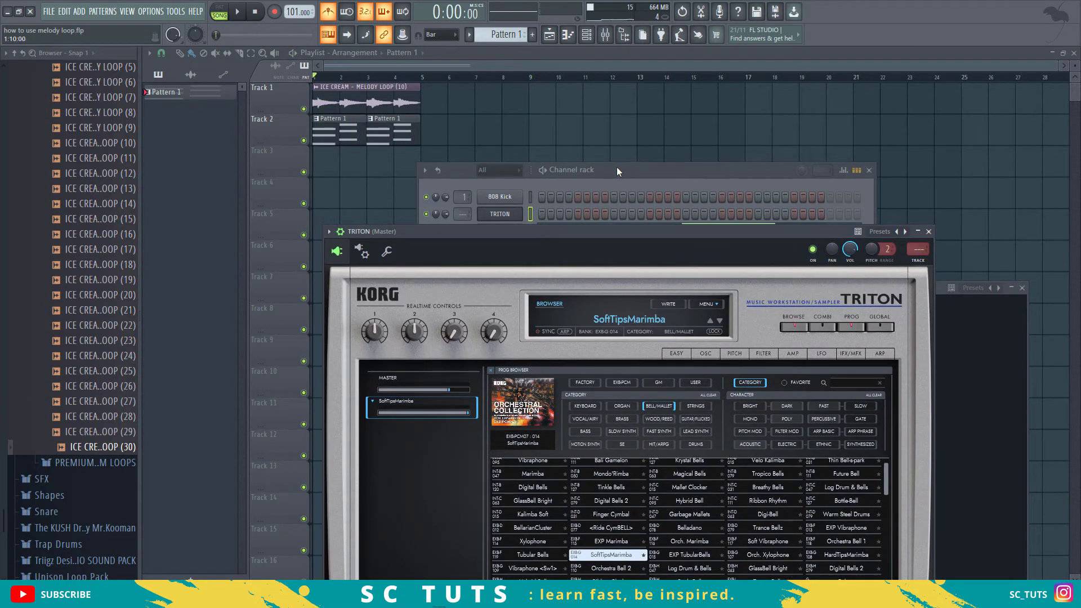
key("space")
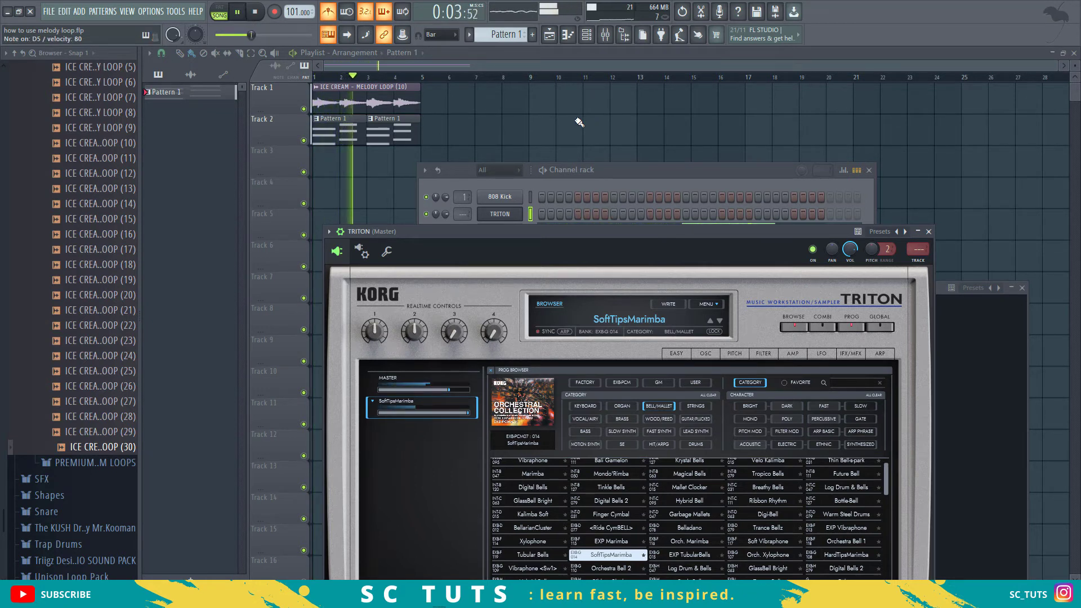
key("space")
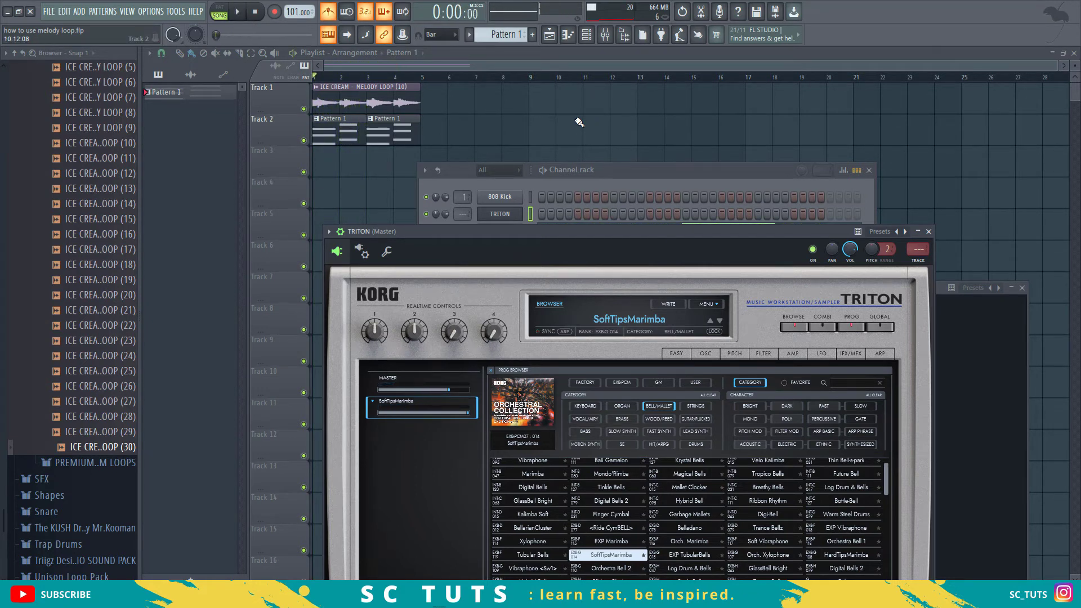
key("space")
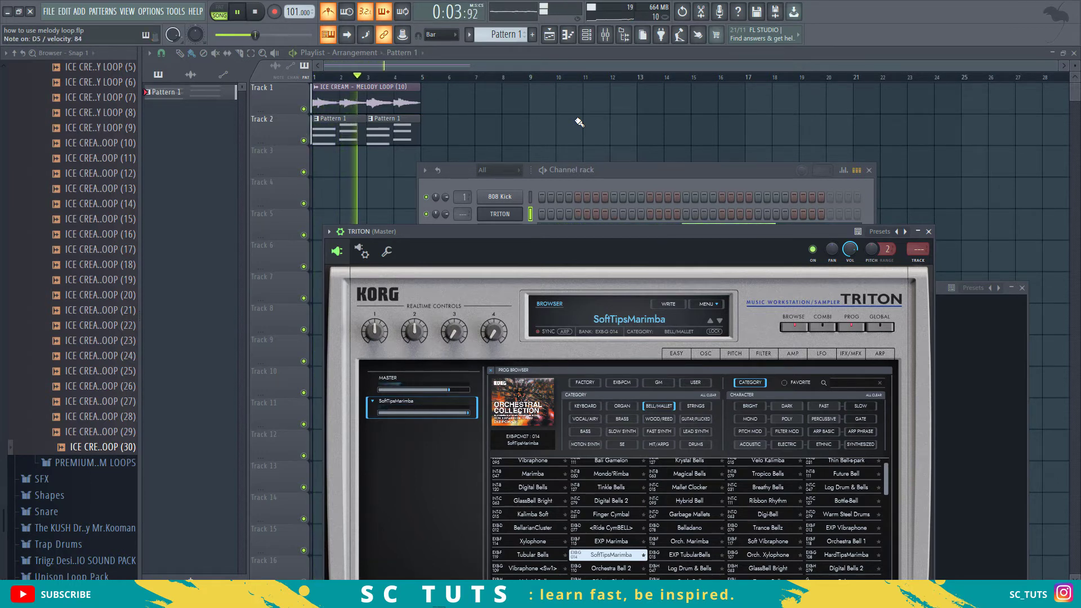
key("space")
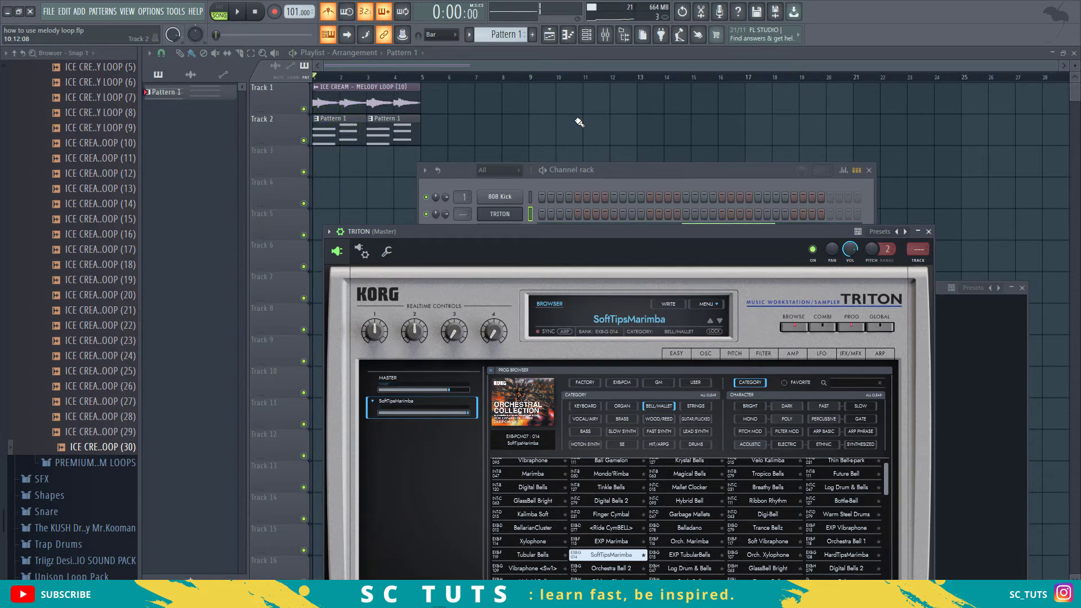
Create Pattern 2 on Track 3 and record four bars of marimba chords into it
left_click(502, 34)
left_click(521, 41)
left_click(453, 44)
left_click(326, 166)
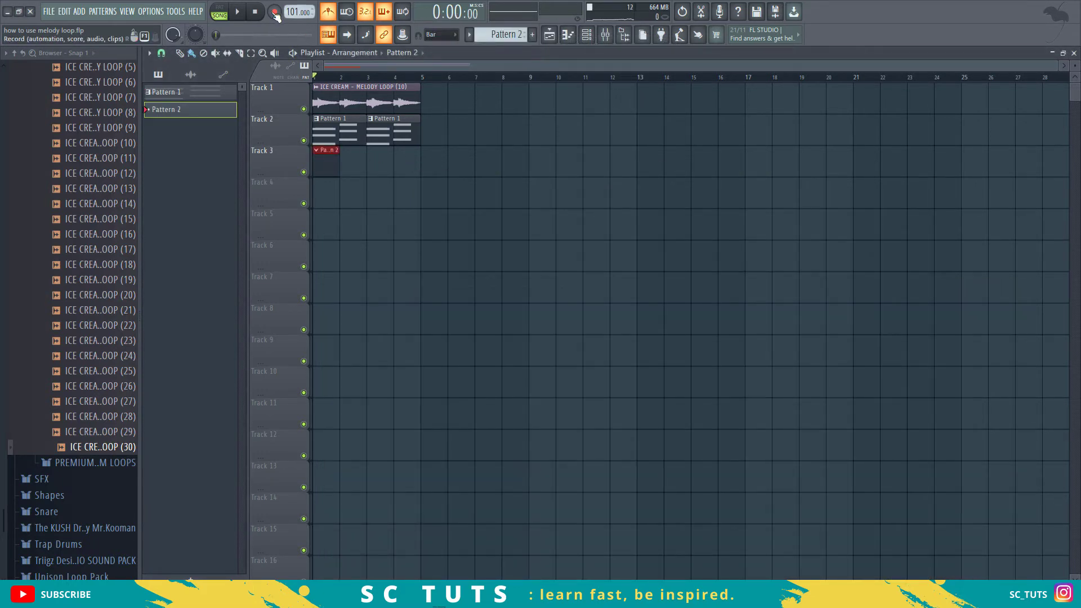
left_click(238, 12)
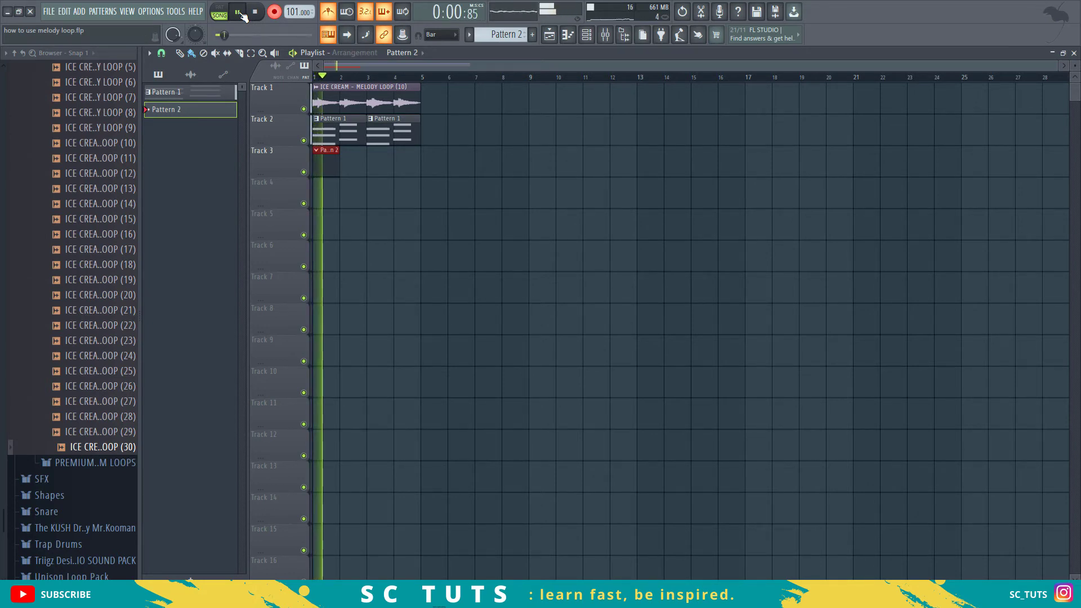
key("c")
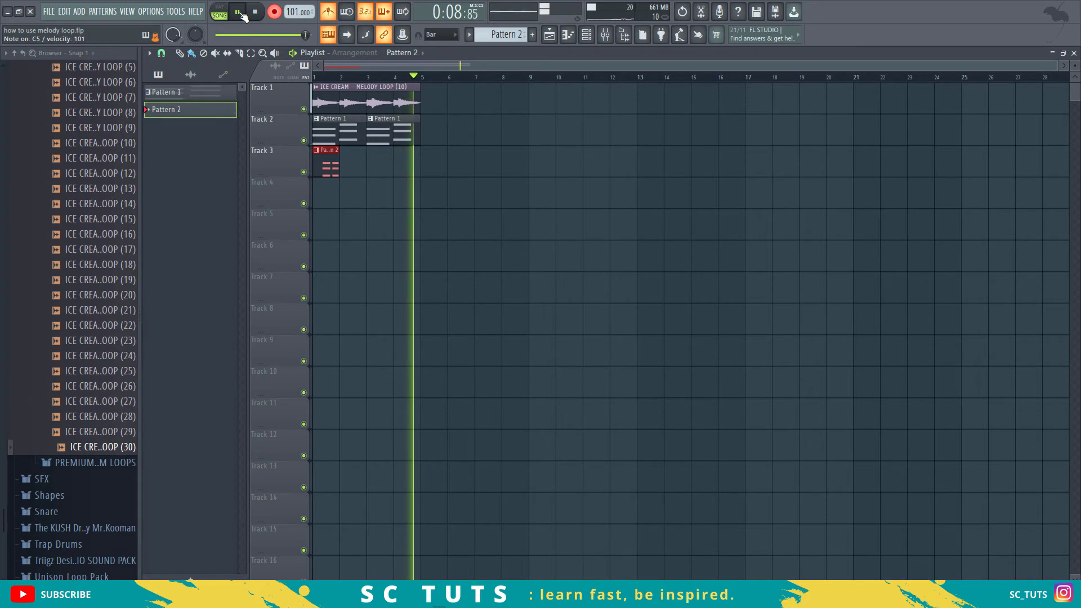
key("space")
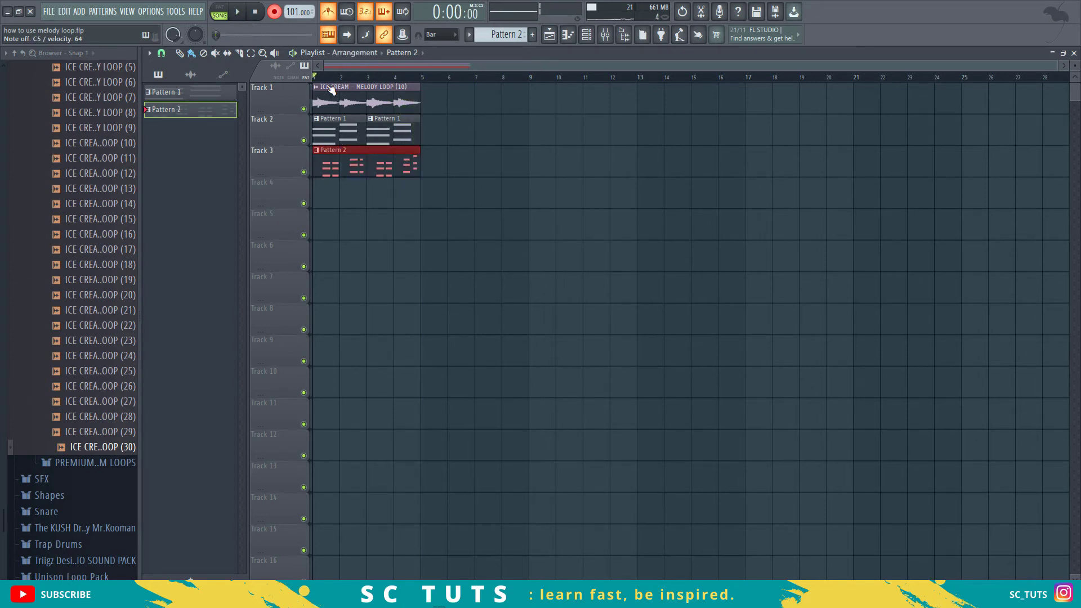
Quantize Pattern 2's chords and shift the F4–A4–C5 chord near bar 3 later
double_click(350, 157)
key("alt+q")
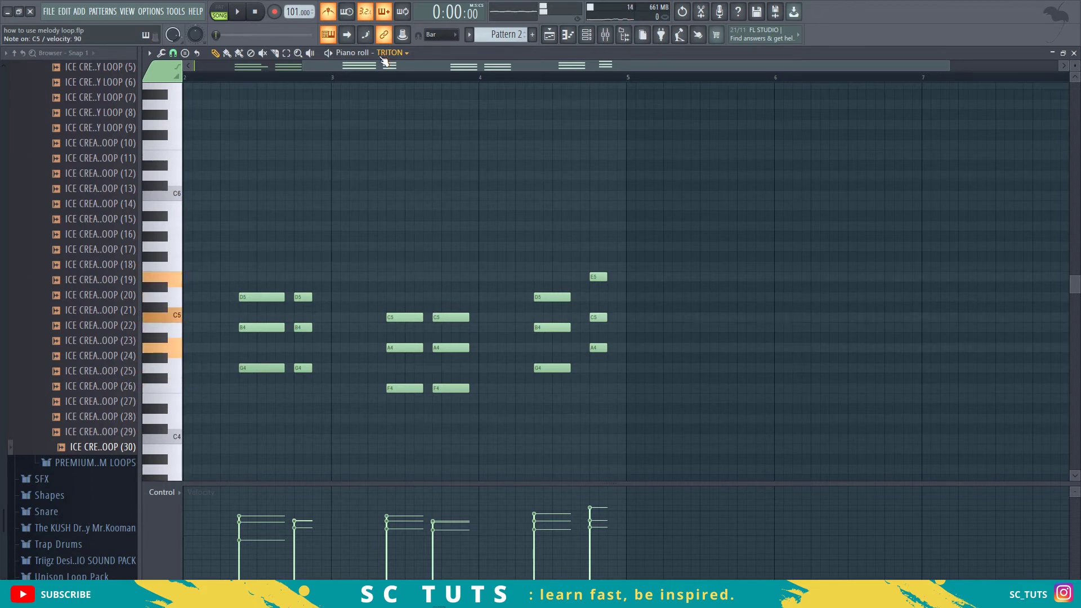
scroll(329, 67, "left", 1)
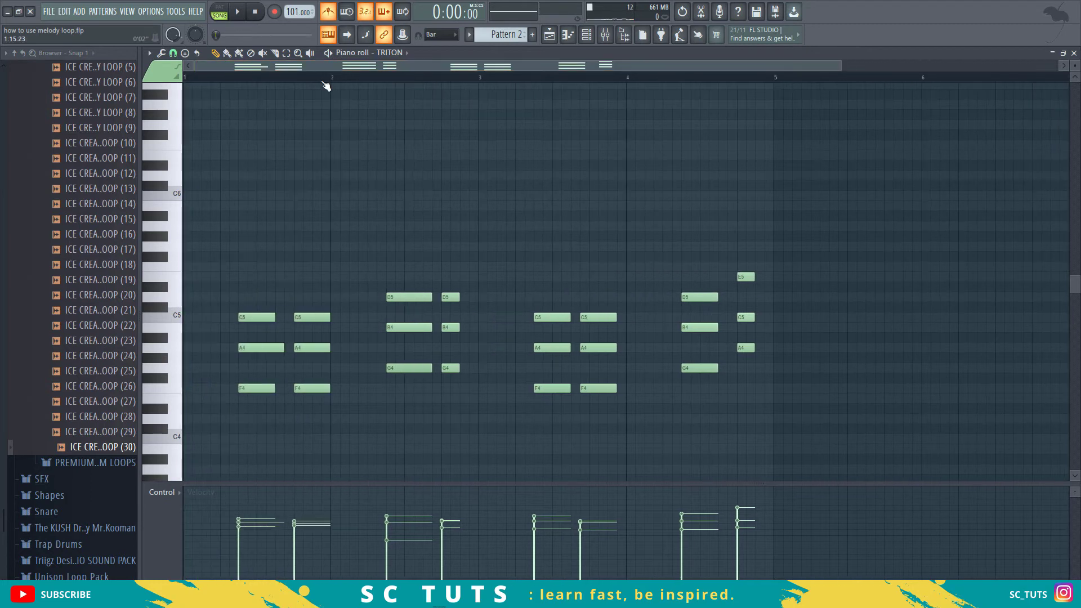
scroll(327, 86, "down", 1)
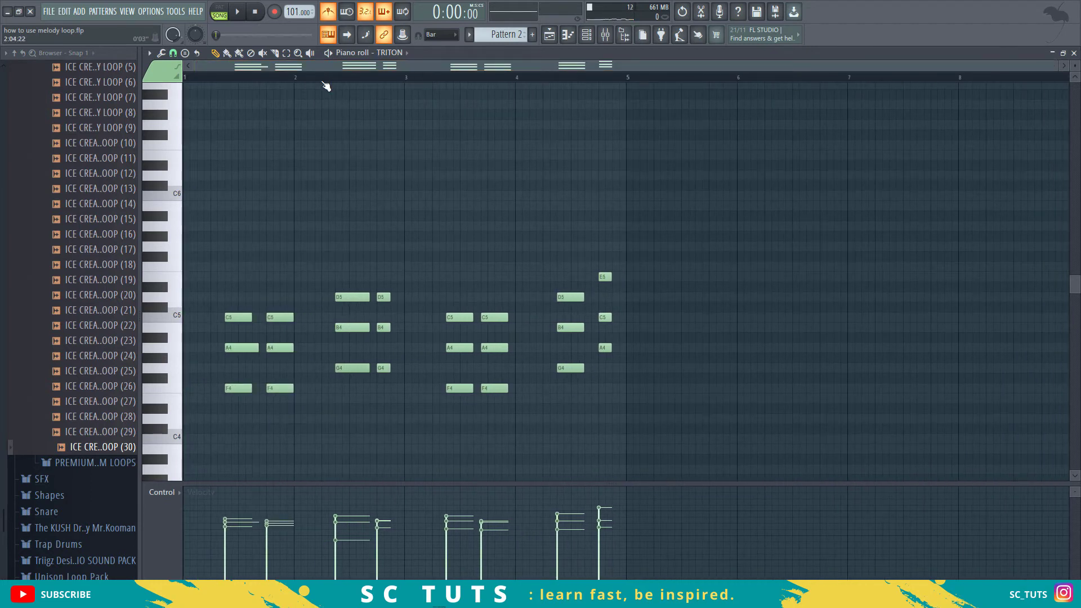
key("space")
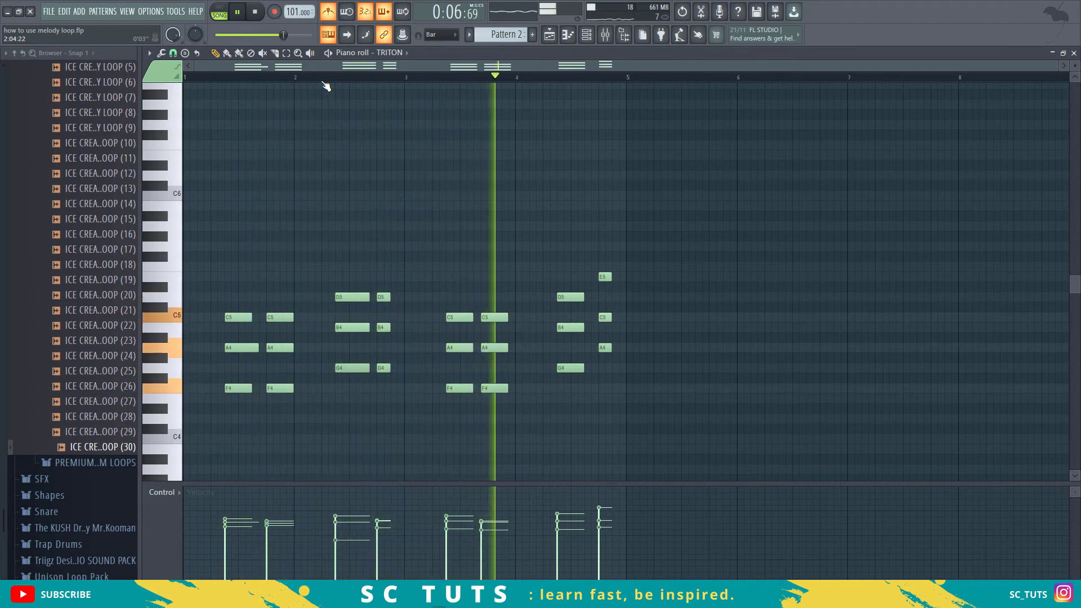
key("space")
mouse_move(485, 284)
left_mouse_down()
mouse_move(512, 415)
mouse_move(501, 389)
left_mouse_up()
key("space")
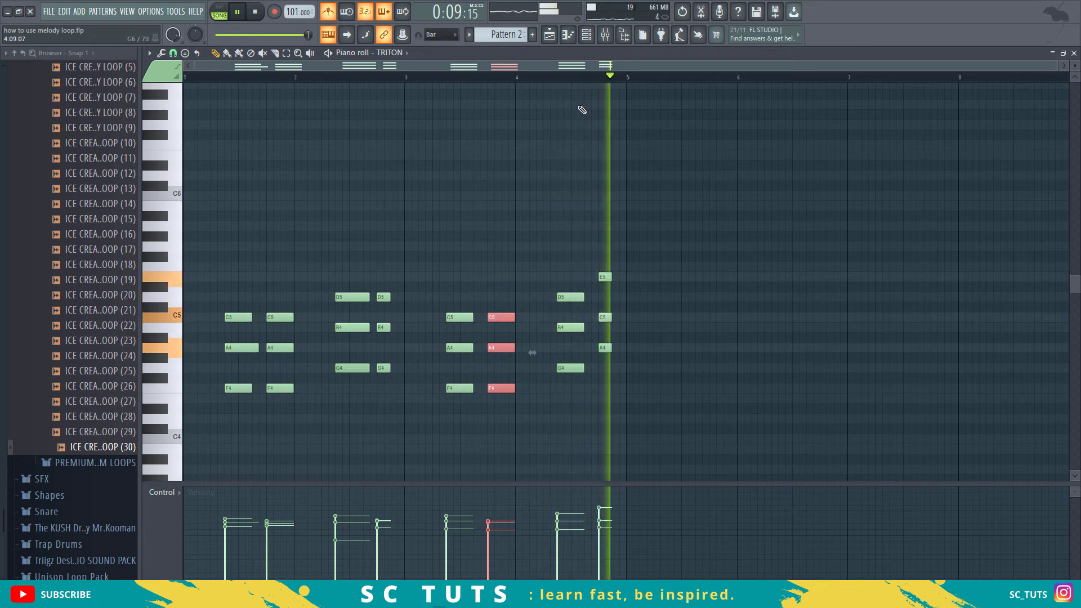
Back in the playlist, open PREMIUM DRUM LOOPS and preview Bounce loops 1, 4 and 10–13
key("space")
left_click(569, 35)
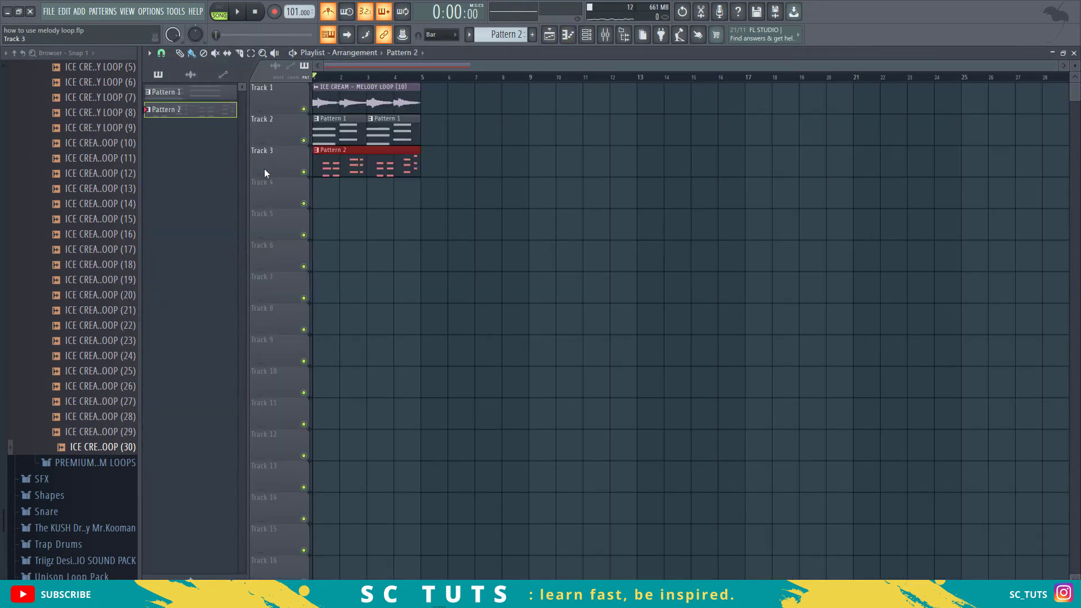
scroll(80, 333, "down", 4)
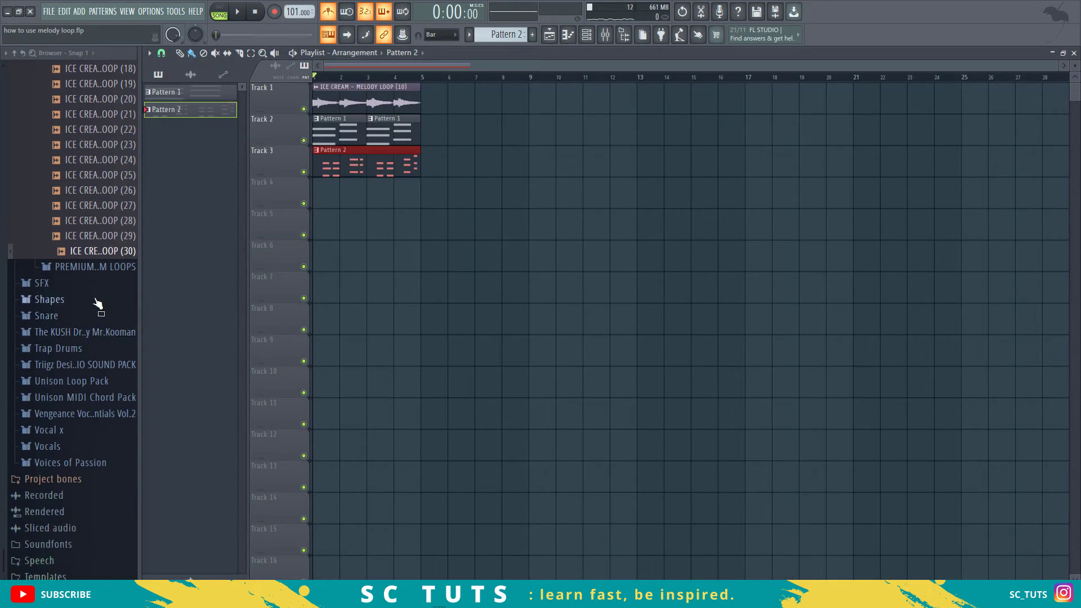
left_click(107, 269)
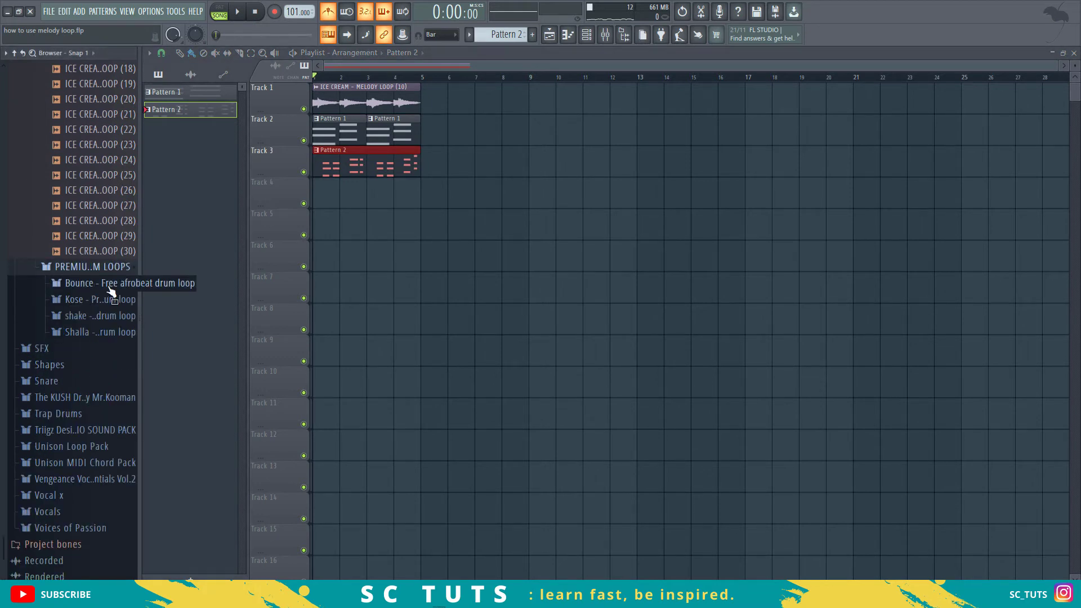
left_click(110, 284)
left_click(88, 300)
left_click(80, 347)
scroll(76, 342, "down", 4)
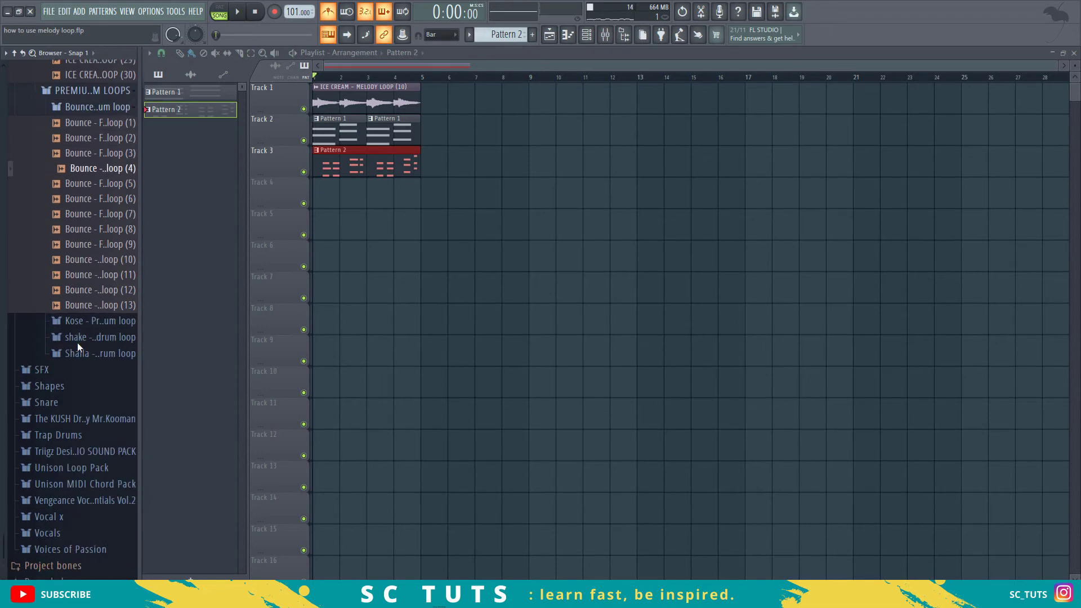
left_click(85, 254)
left_click(84, 268)
left_click(84, 284)
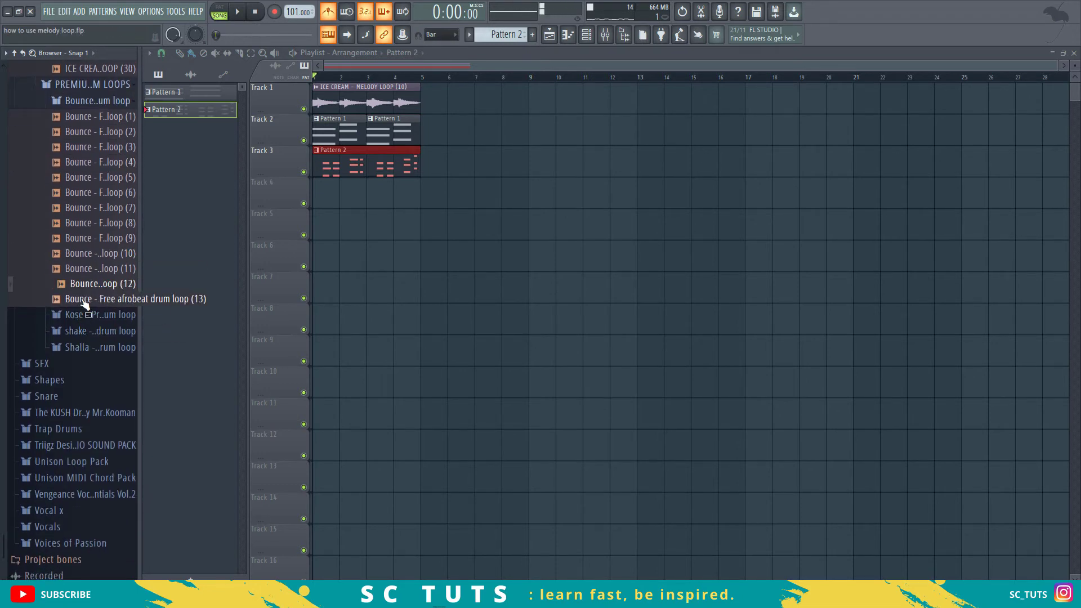
left_click(84, 299)
Preview Kose loops 6, 16, 22, 28, 32 and 31, then place Kose loop (31) on Track 4 at bar 1
left_click(85, 314)
left_click(84, 324)
scroll(82, 304, "down", 4)
left_click(82, 300)
scroll(84, 299, "down", 2)
left_click(98, 297)
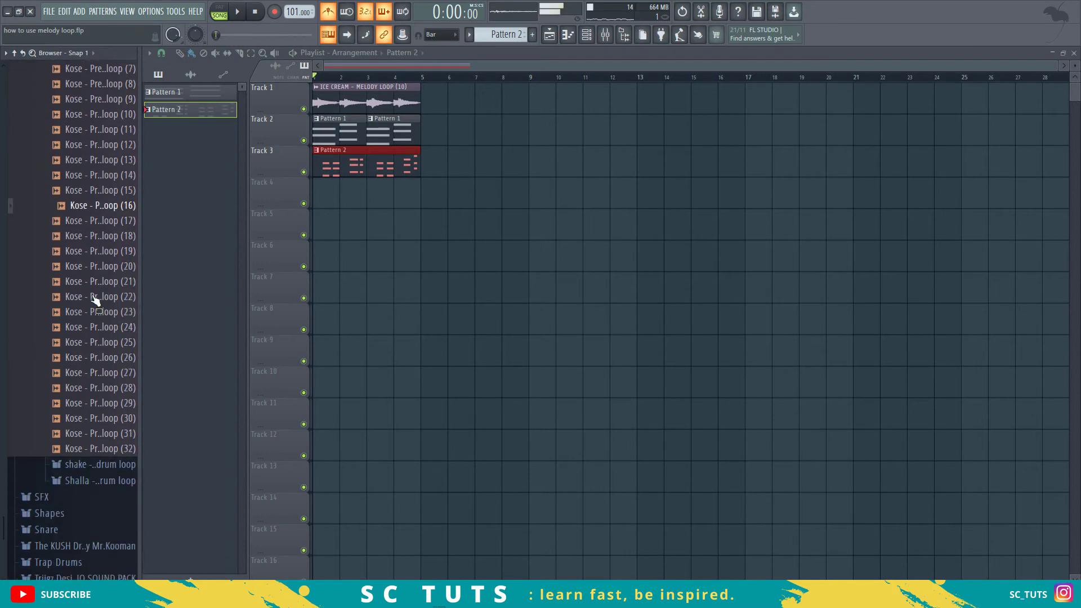
scroll(98, 297, "down", 2)
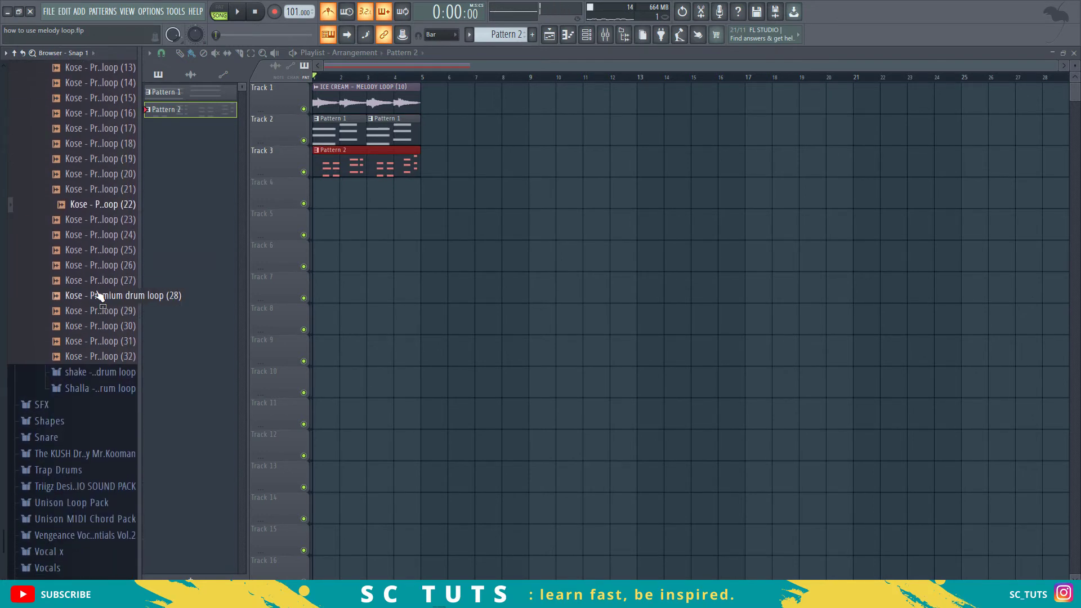
left_click(98, 298)
scroll(85, 287, "down", 2)
left_click(109, 265)
left_click(111, 251)
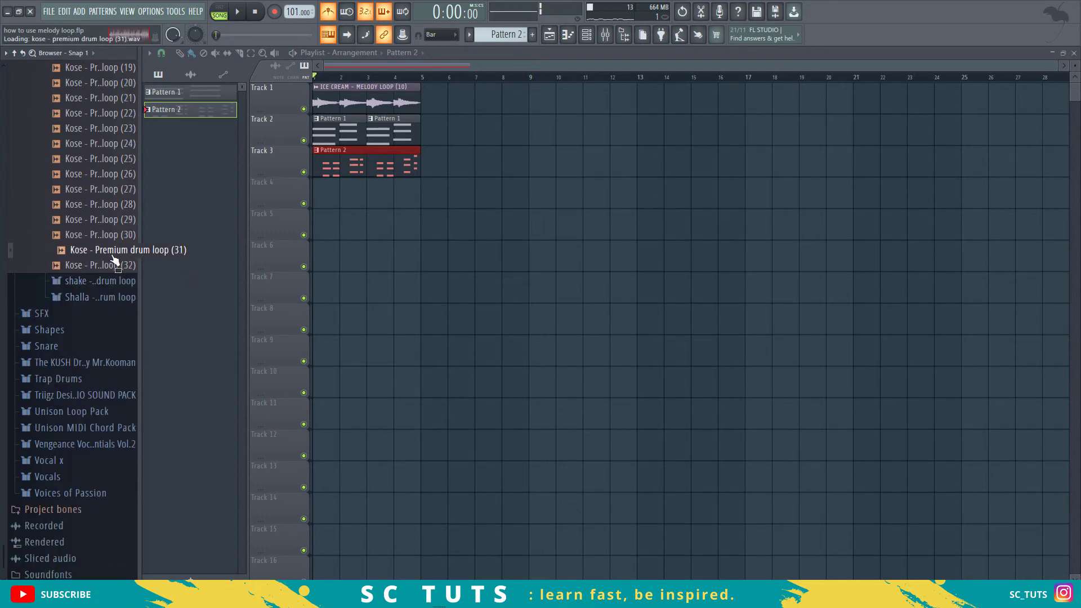
left_click_drag(116, 259, 364, 196)
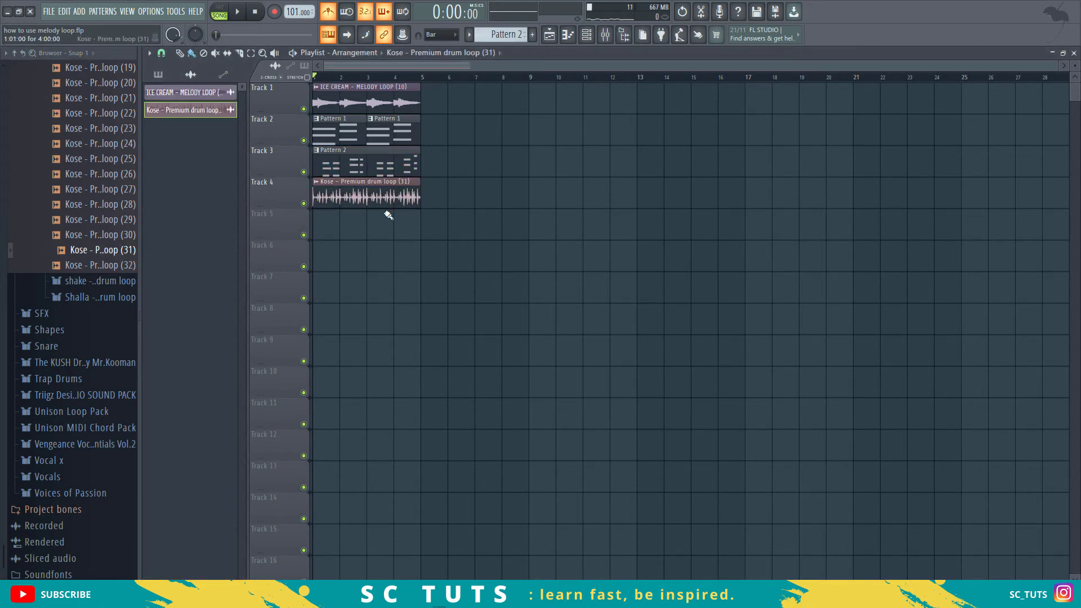
Open the drum loop's sample settings and play the song with the drums
left_click(372, 187)
left_click_drag(352, 136, 727, 205)
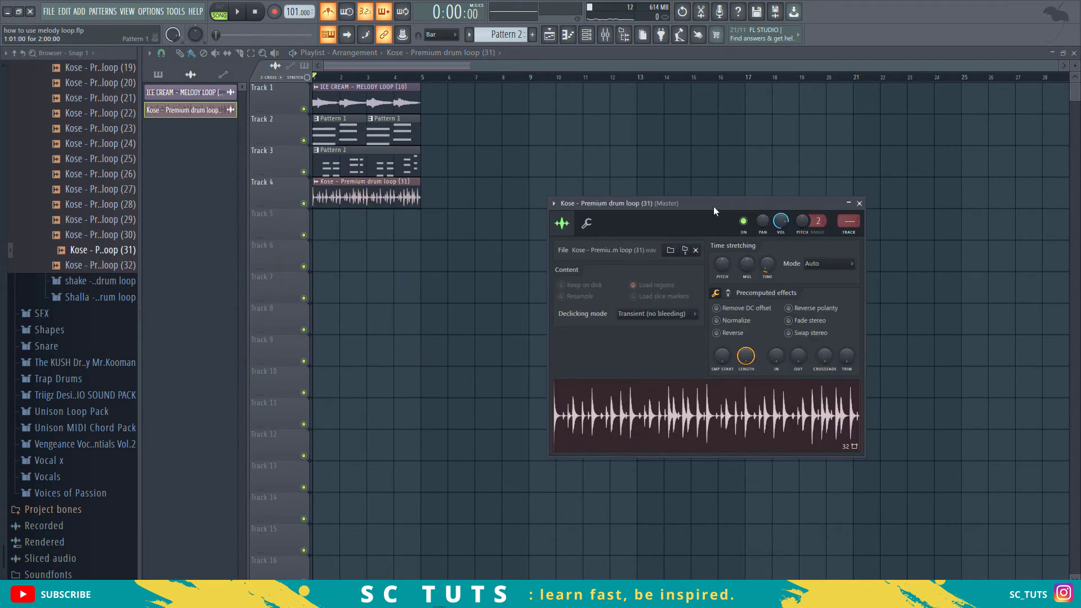
key("space")
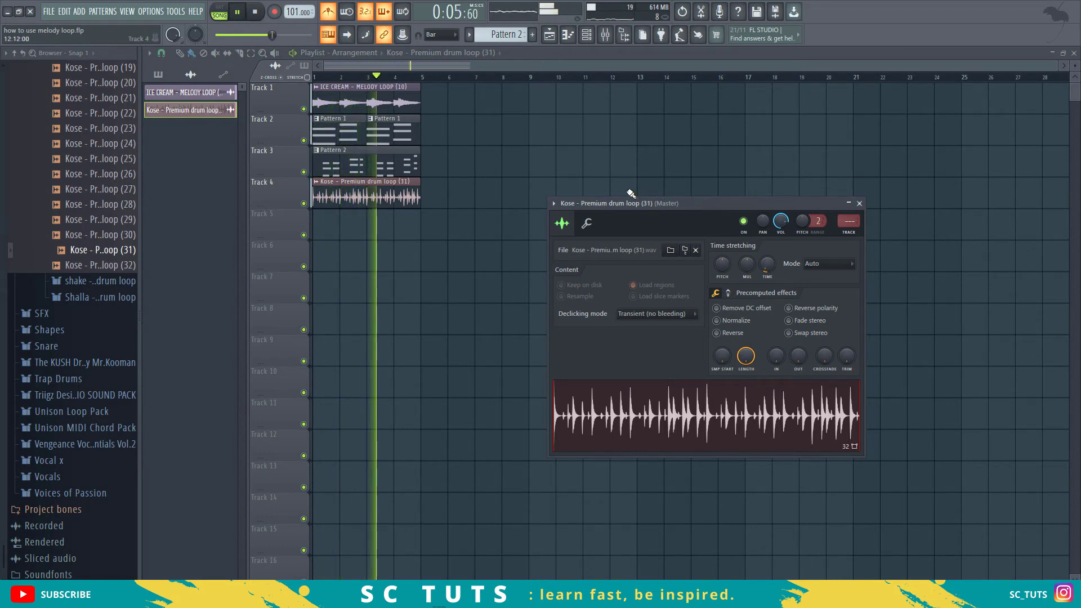
key("space")
Mute Track 2's FL Keys chords and play the arrangement without them
left_click(304, 140)
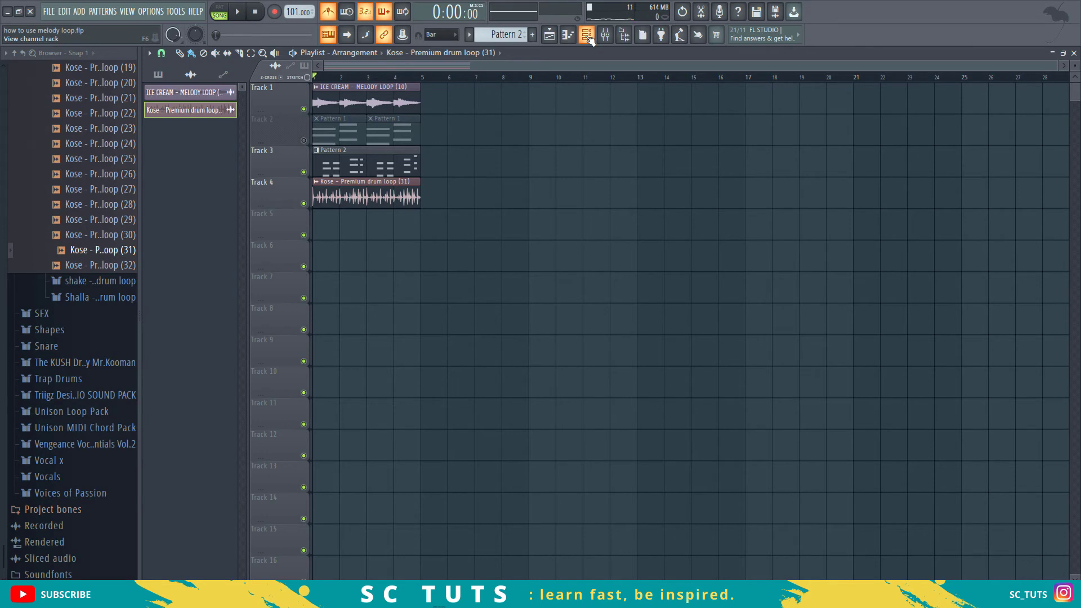
key("space")
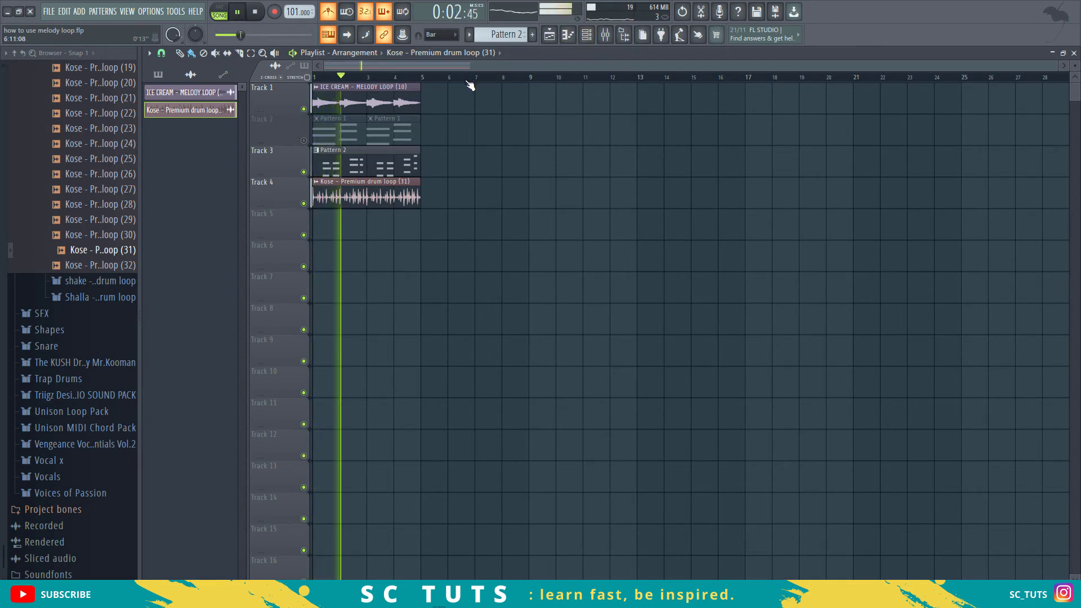
key("space")
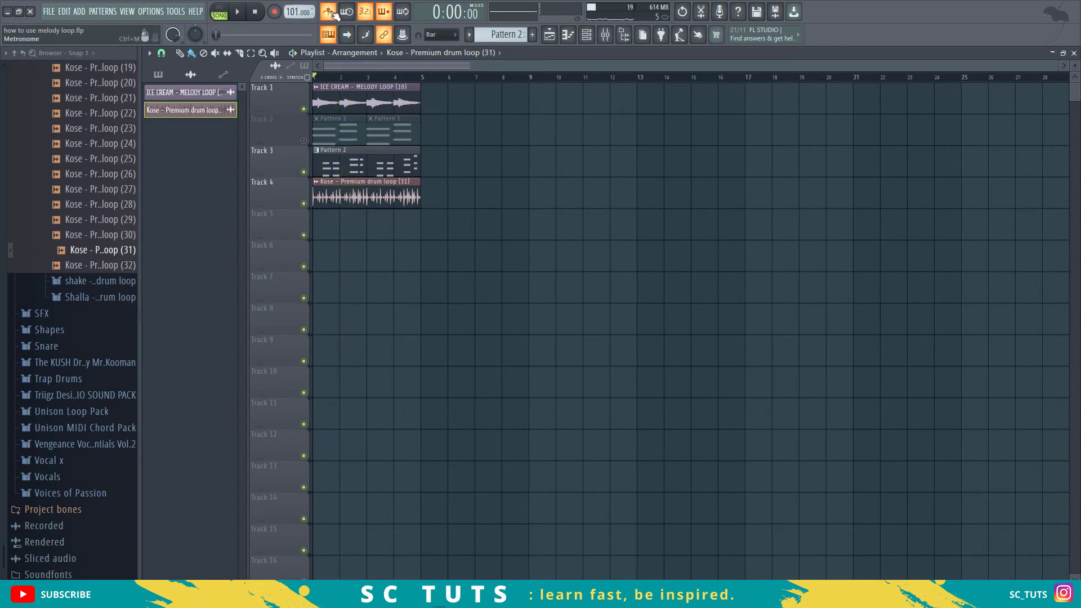
Insert a Purity instrument channel from the TRITON channel's options in the channel rack
key("space")
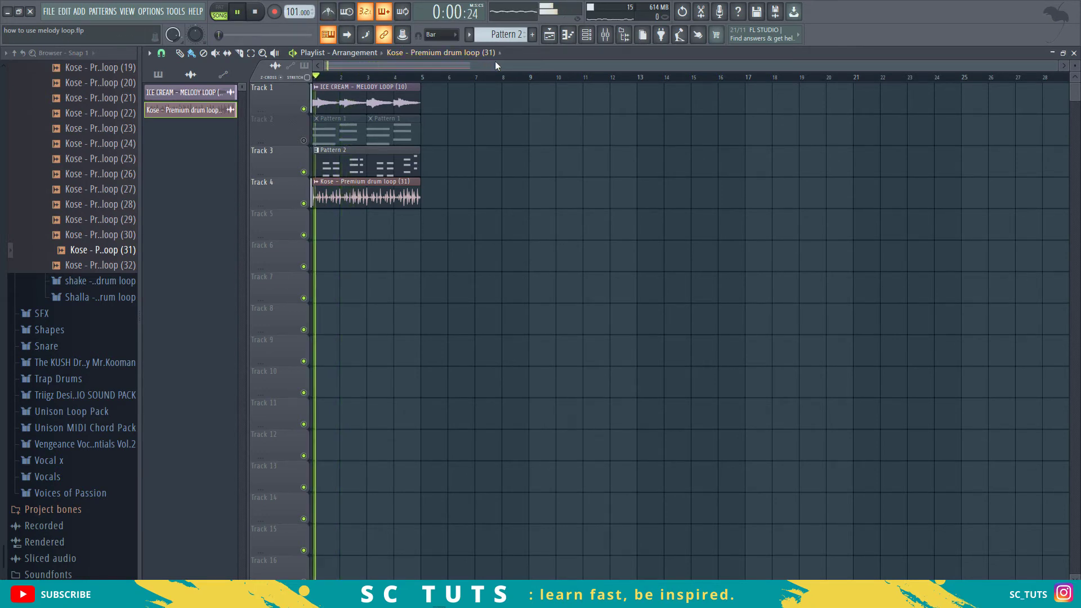
left_click(583, 40)
left_click(494, 170)
left_click(488, 182)
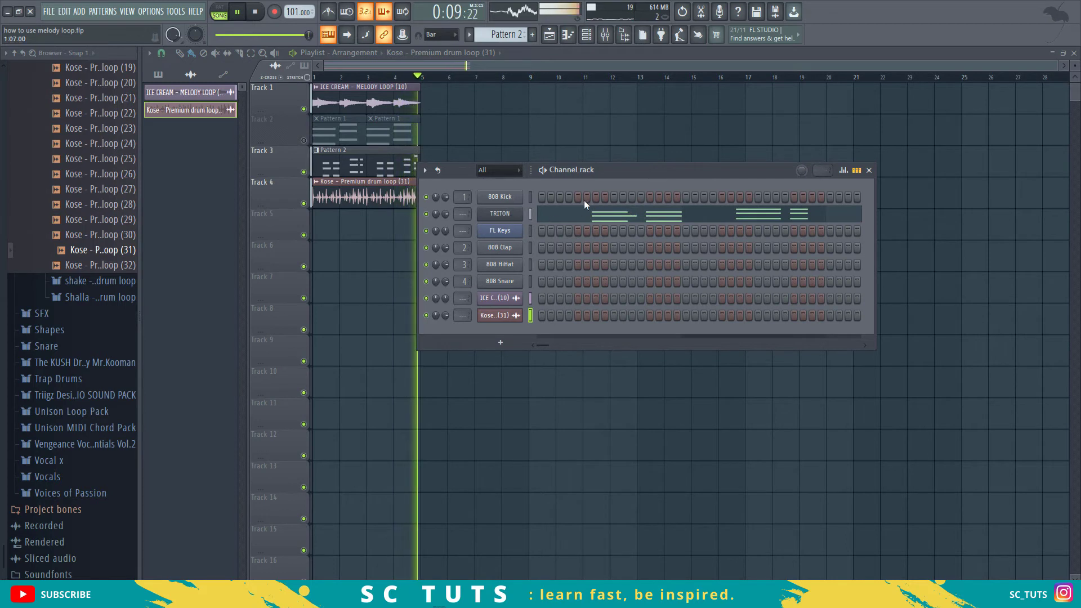
key("space")
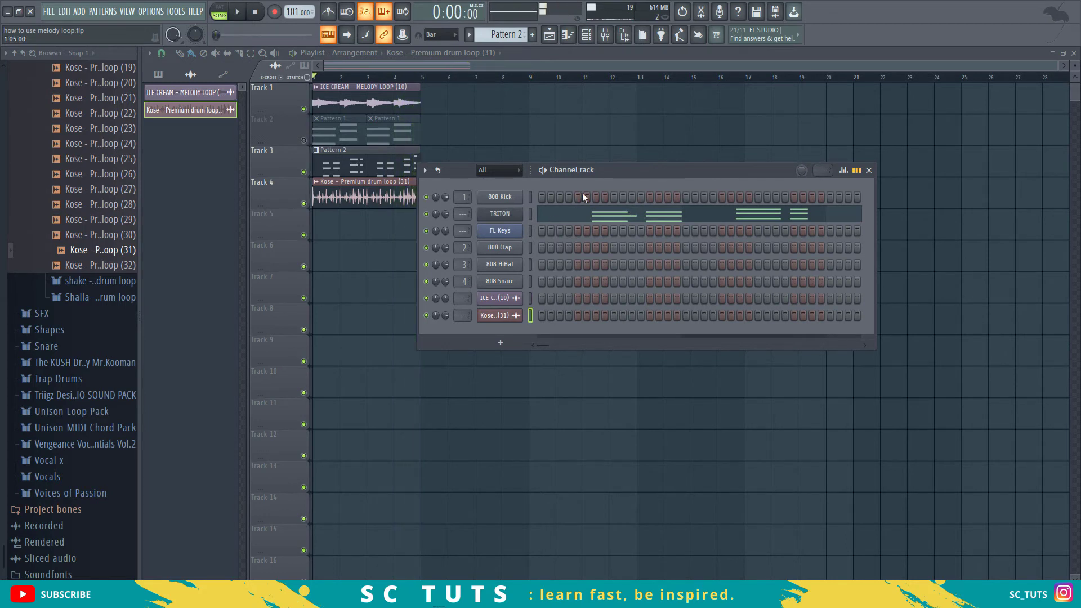
right_click(515, 216)
mouse_move(565, 290)
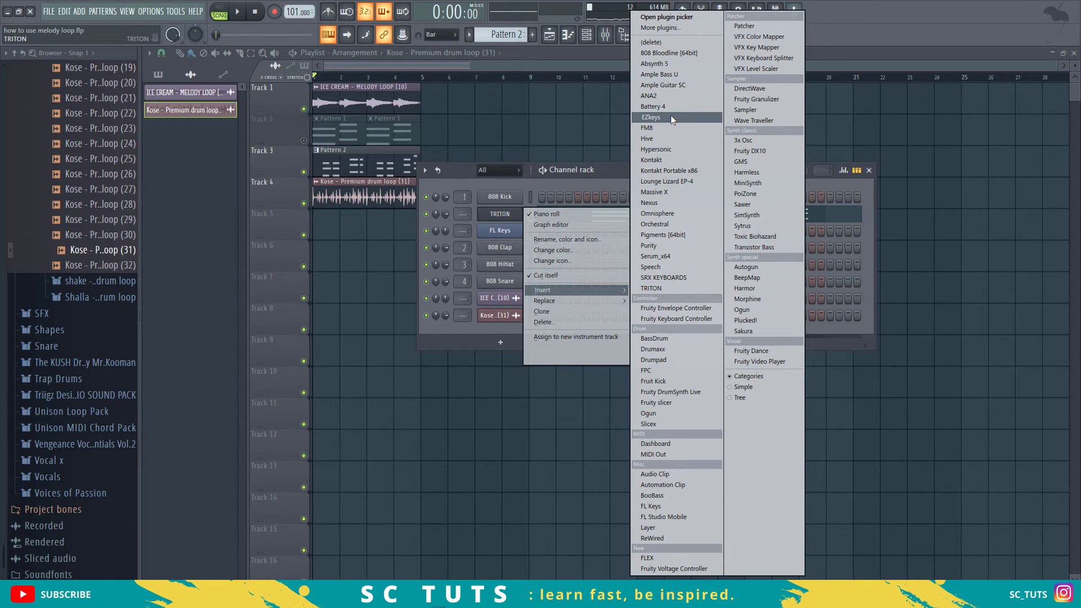
left_click(647, 247)
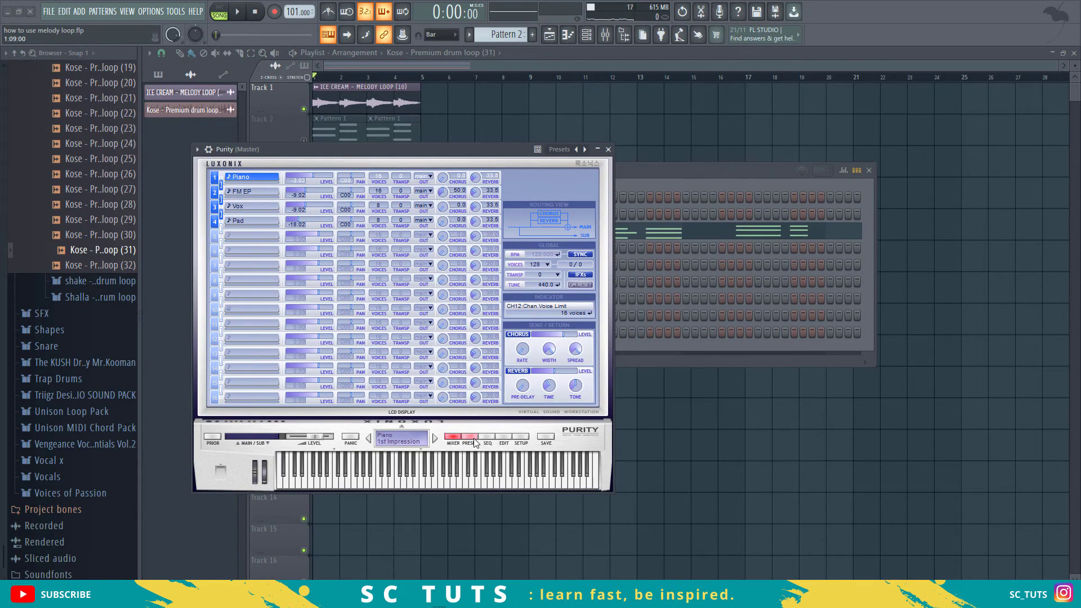
Load the 001 AnA BassGuitar preset from Purity's Bass Guitar category
left_click(470, 437)
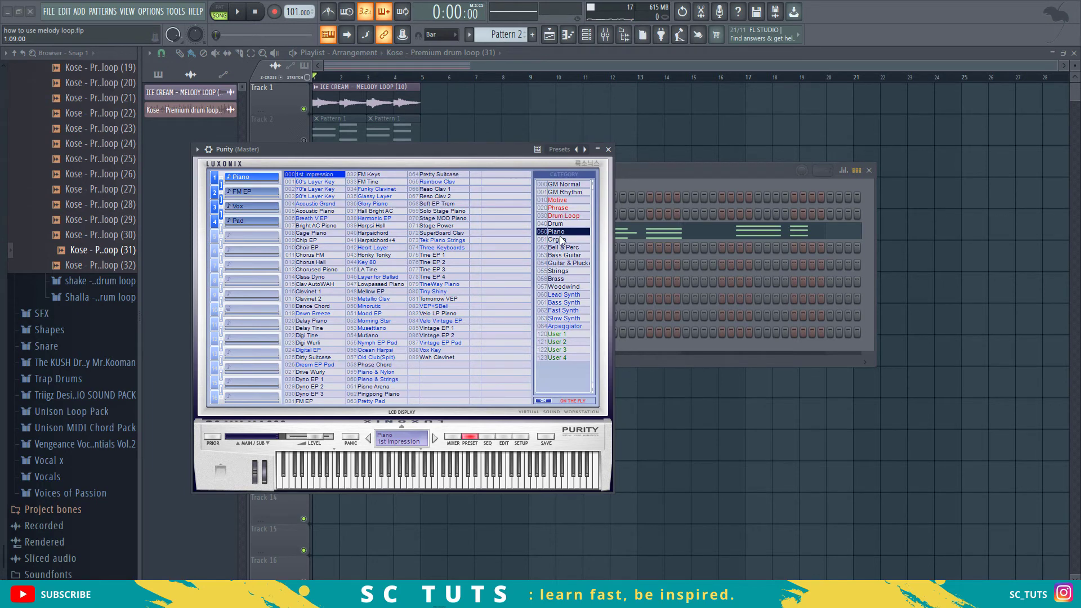
left_click(560, 255)
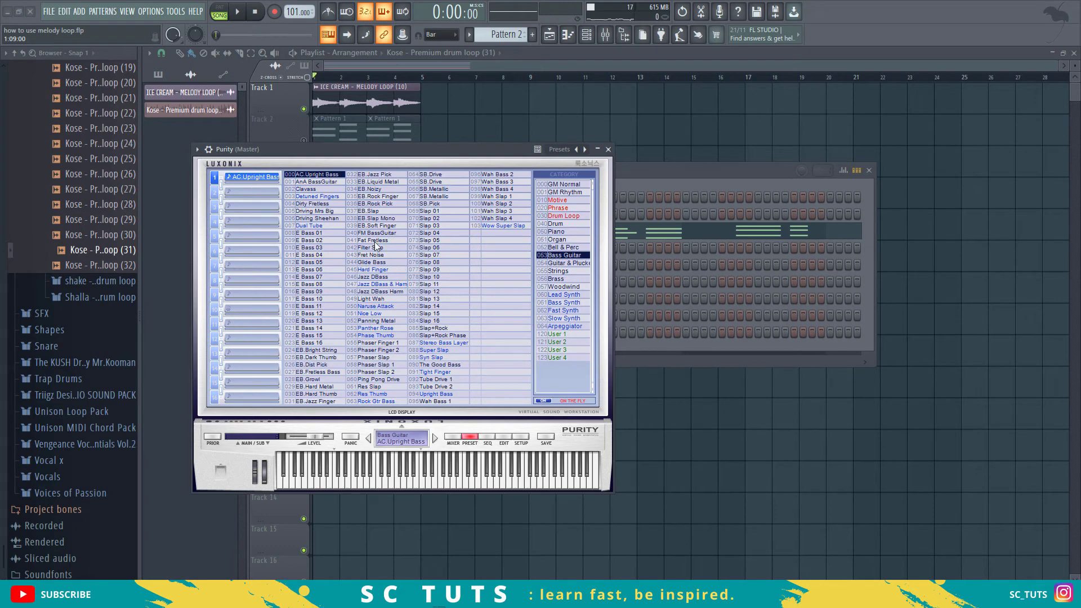
left_click(316, 182)
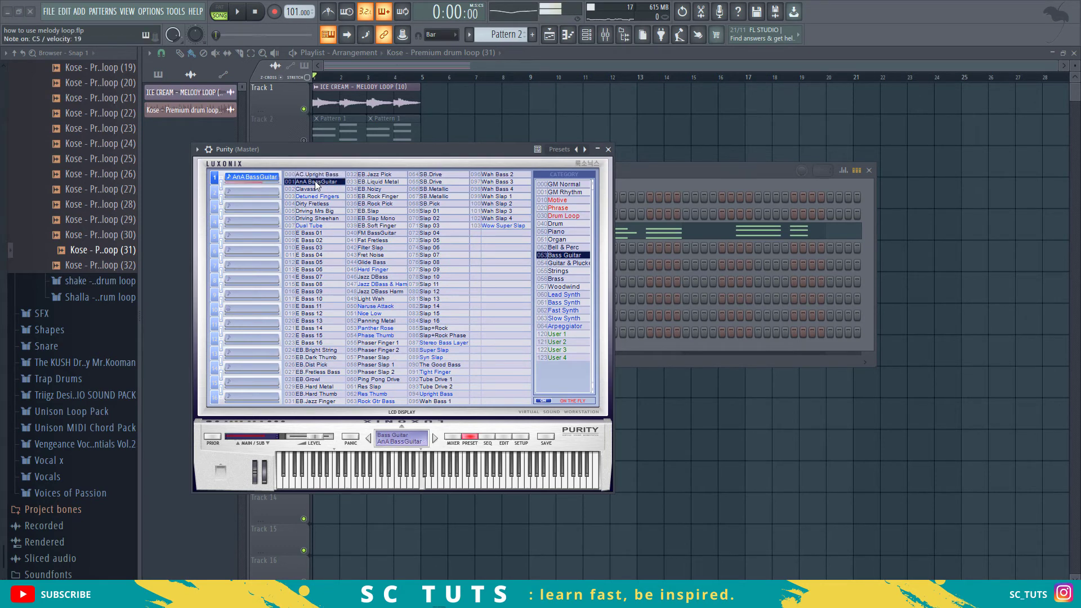
left_click(209, 150)
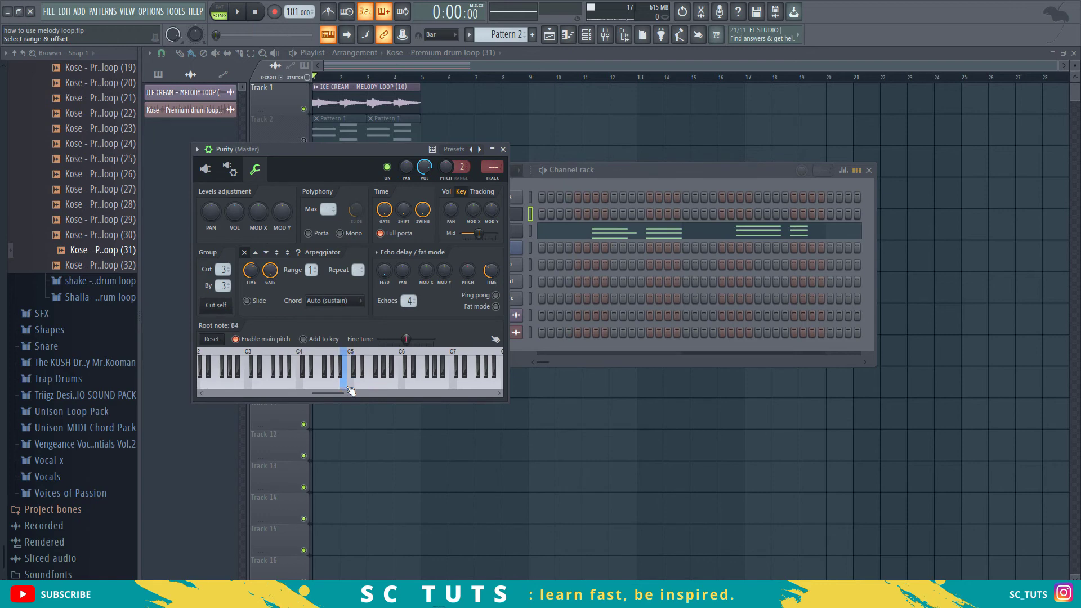
left_click(208, 171)
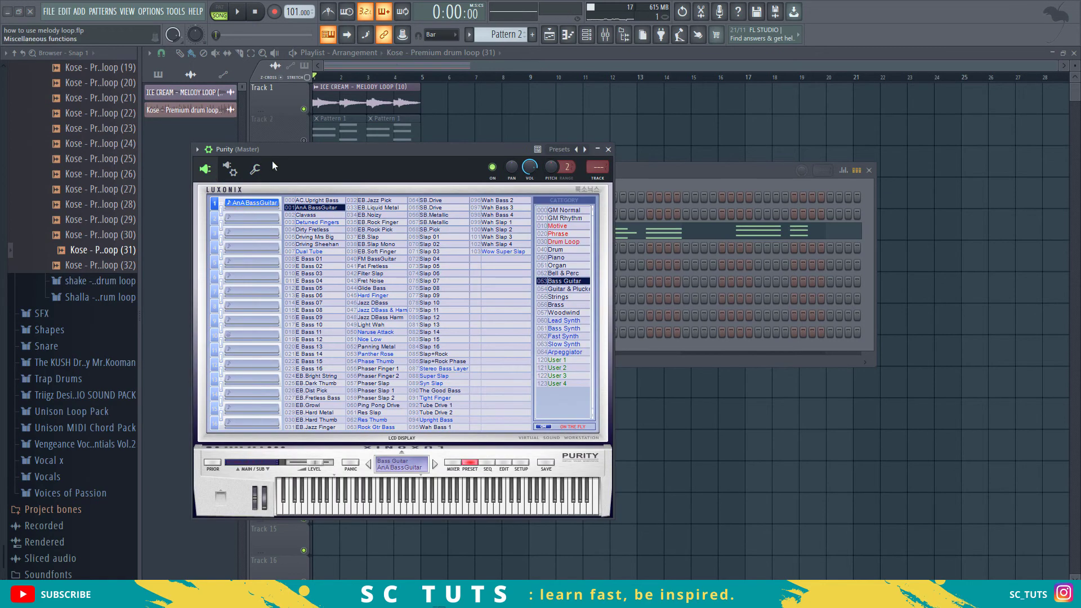
Play the song twice to hear the bass sound against the beat
key("space")
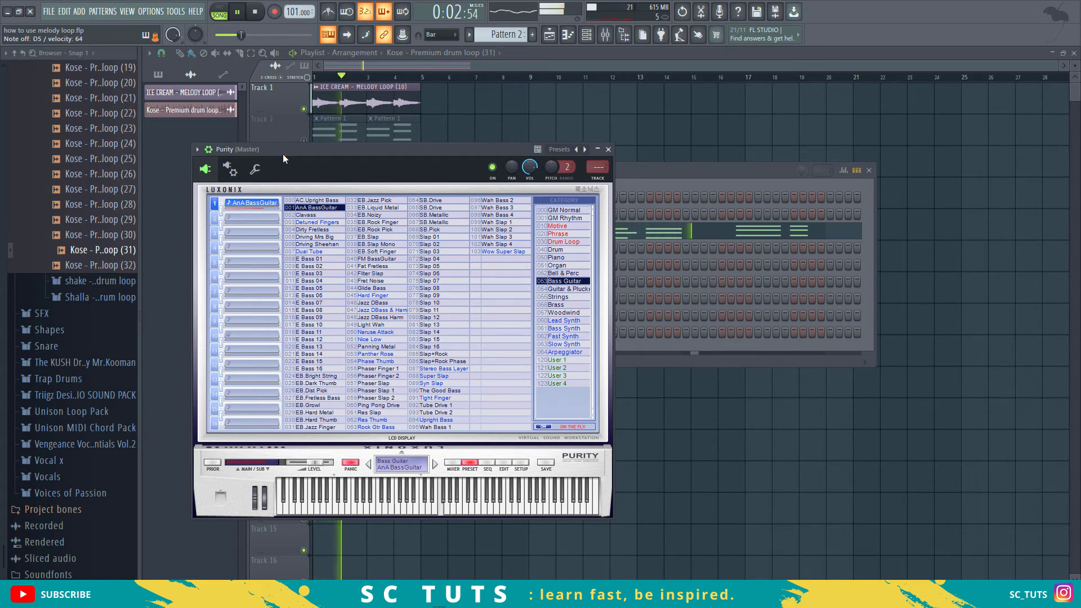
key("space")
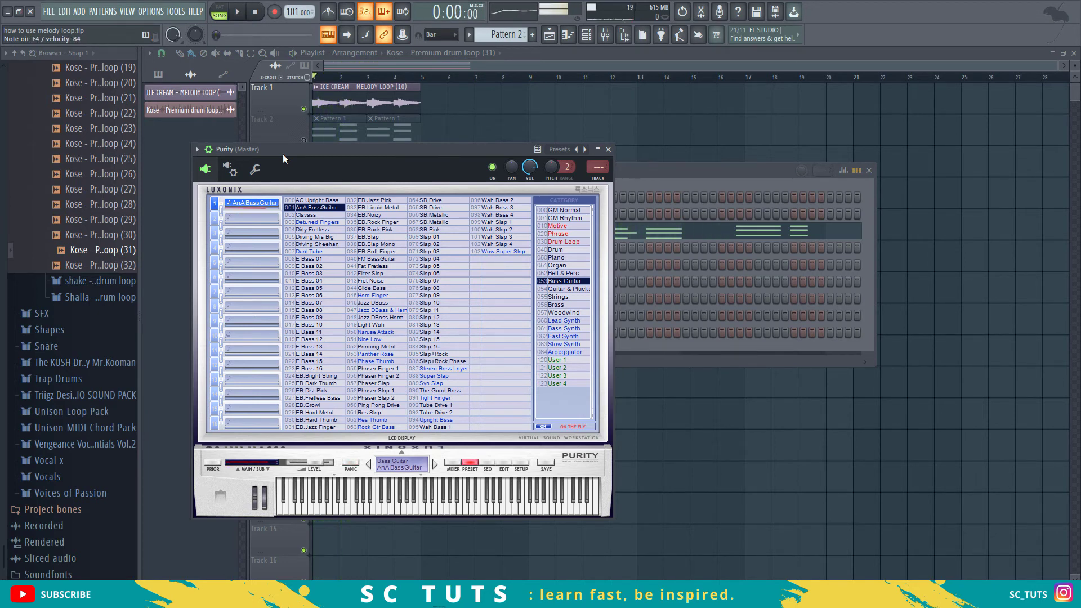
key("space")
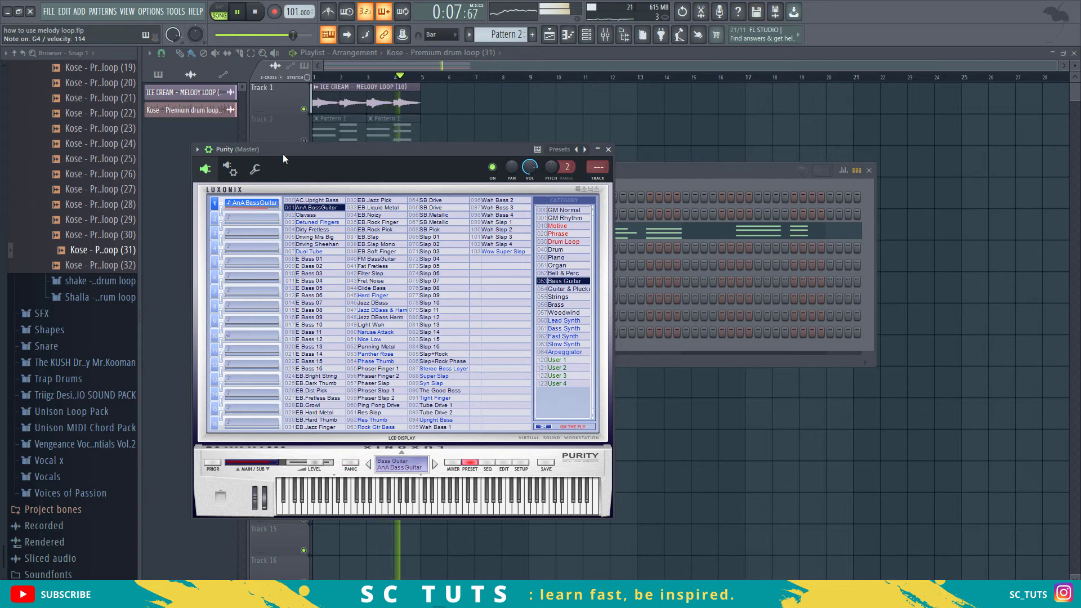
key("space")
Create Pattern 3, place it on Track 5 at bar 1, and record the bass line
left_click(440, 54)
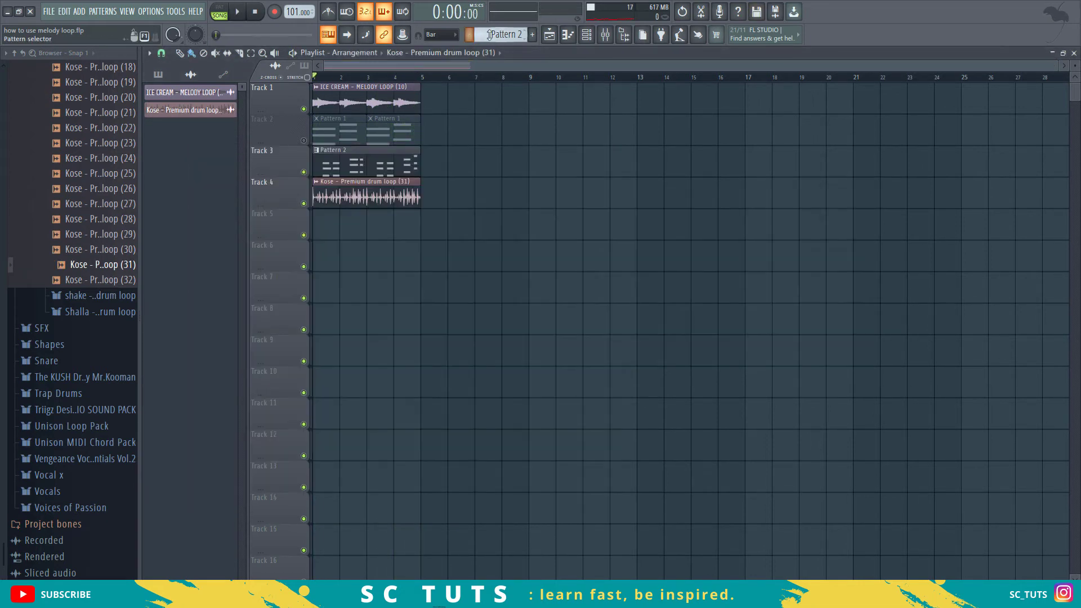
left_click(489, 35)
left_click(505, 46)
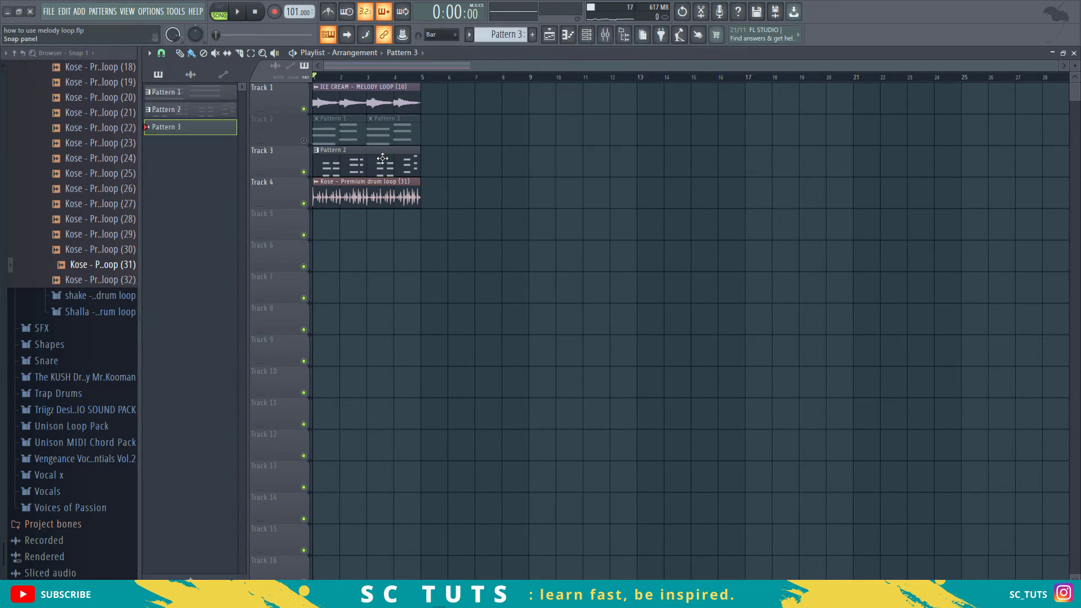
left_click(331, 226)
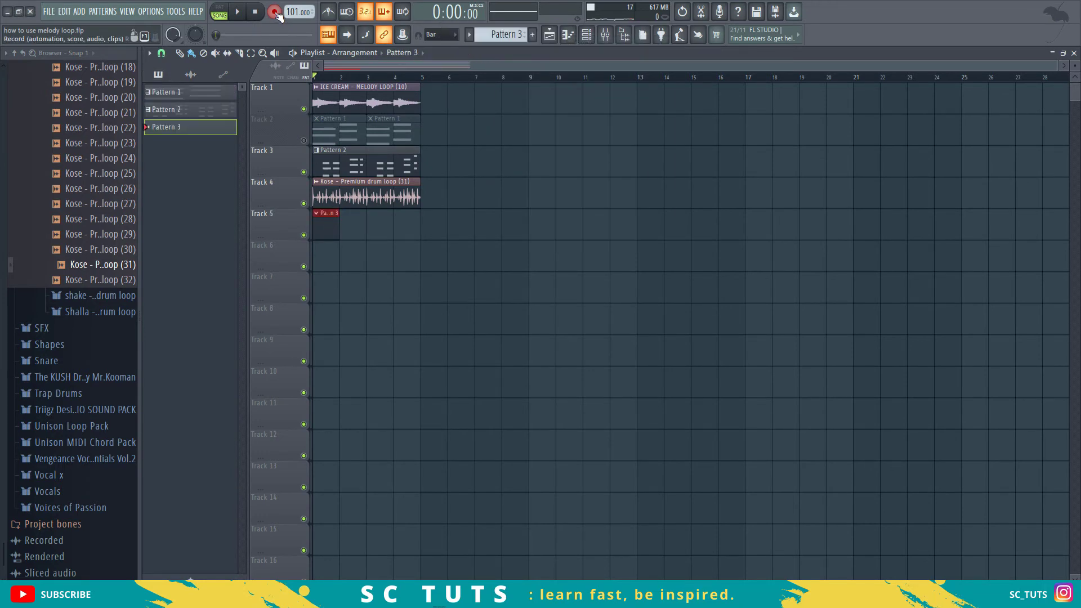
left_click(237, 12)
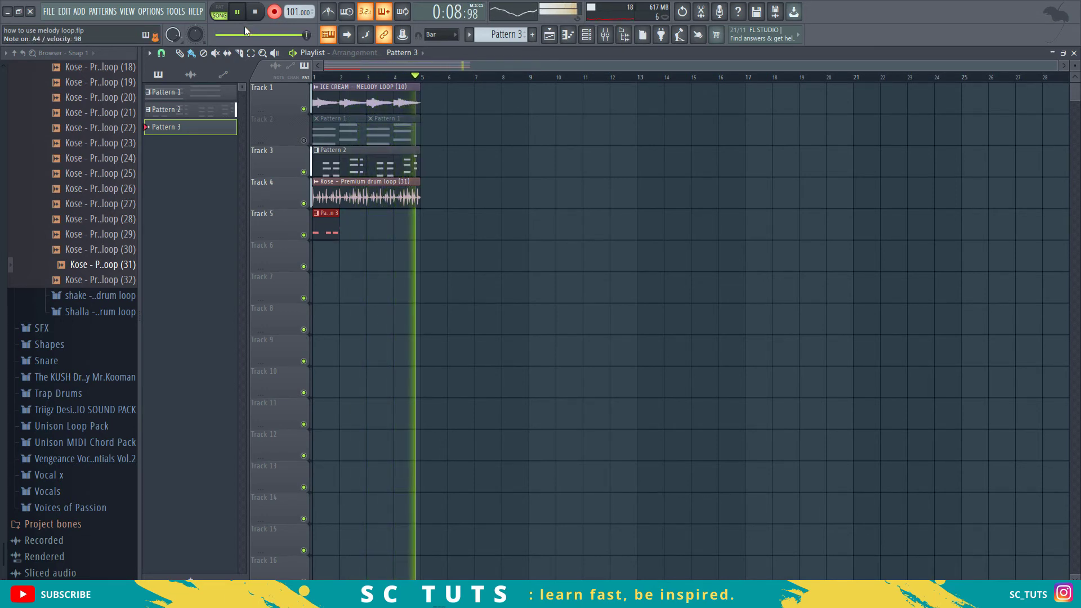
key("space")
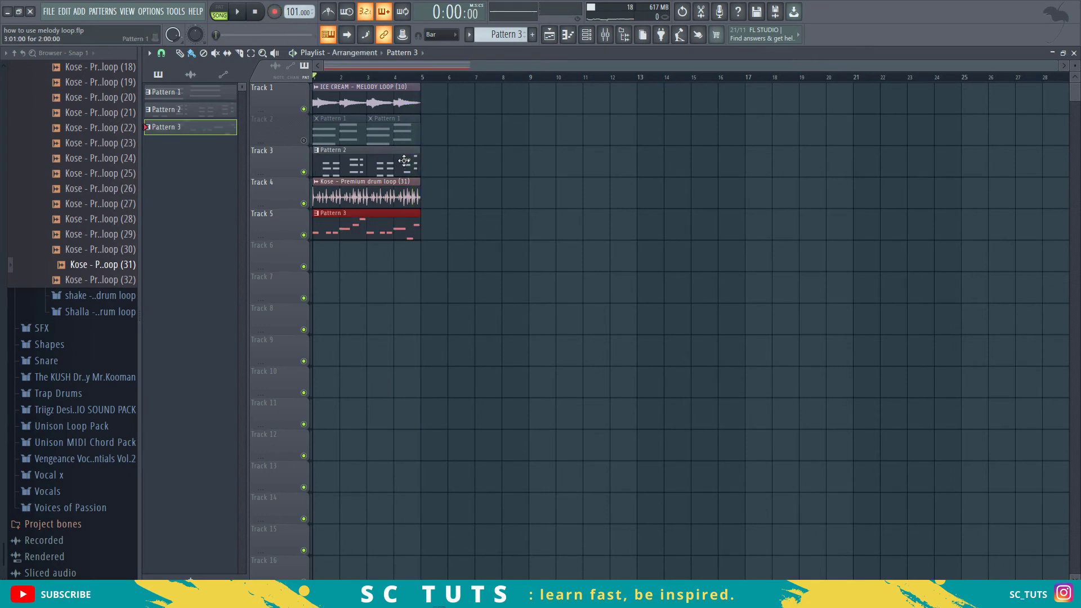
Review the recorded bass notes in the piano roll, then return to the playlist
double_click(330, 236)
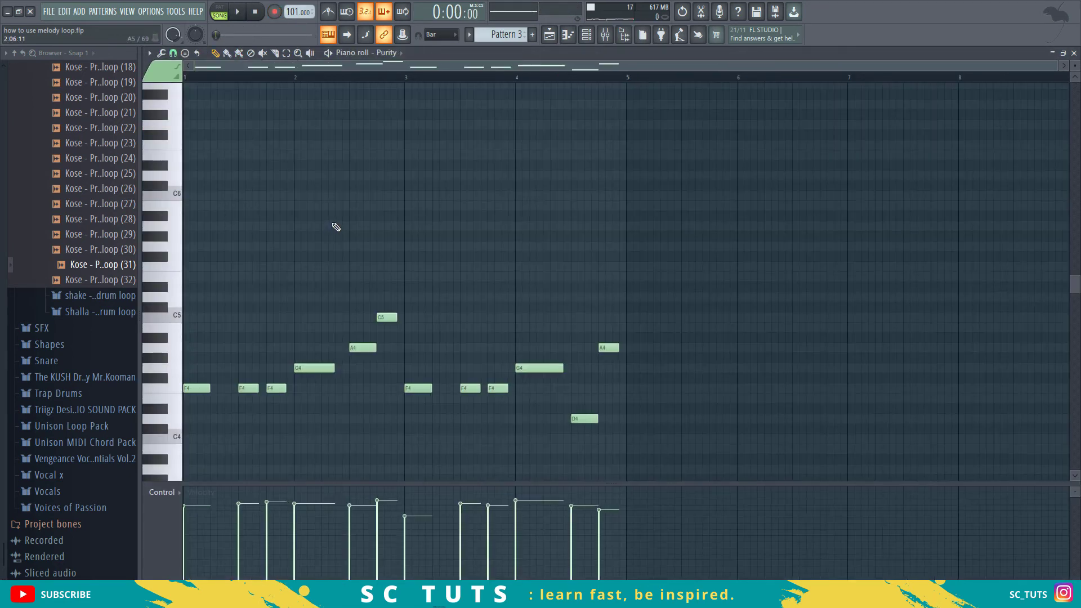
key("space")
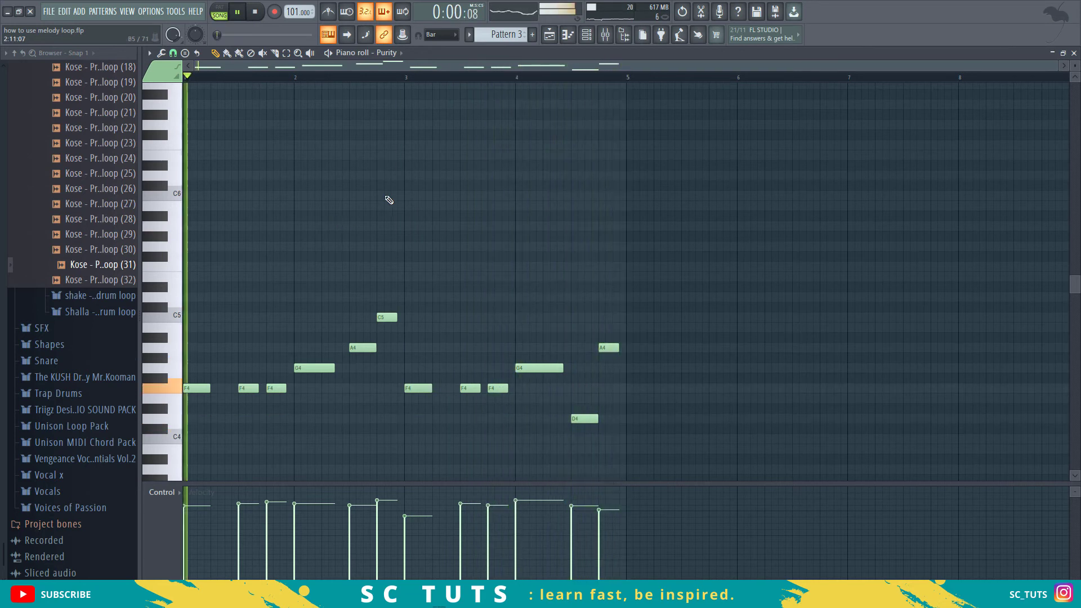
left_click(549, 34)
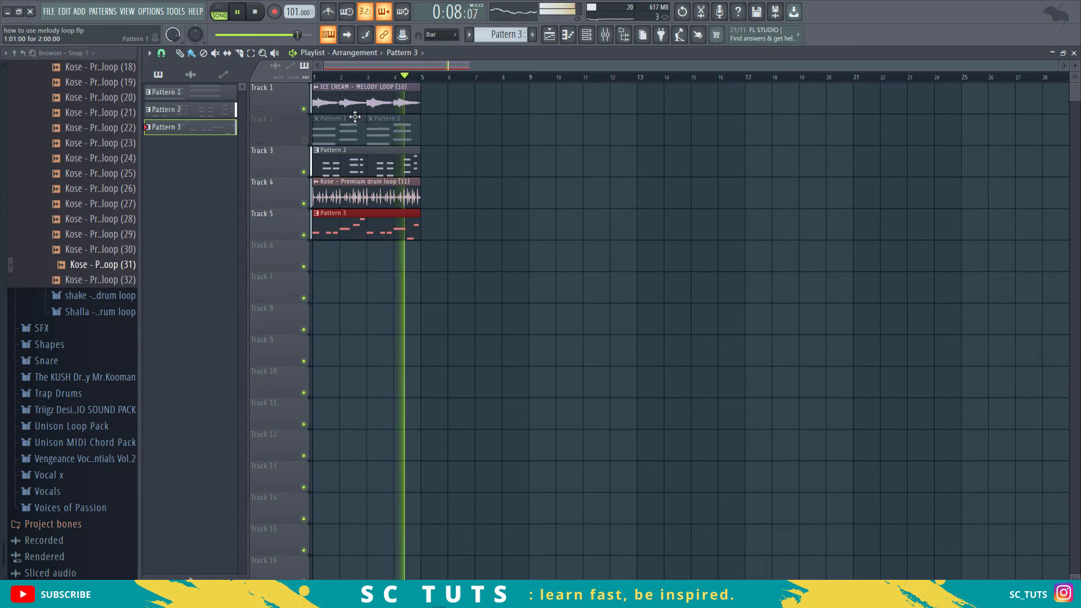
Insert a Lounge Lizard EP-4 channel from the TRITON channel's options
key("space")
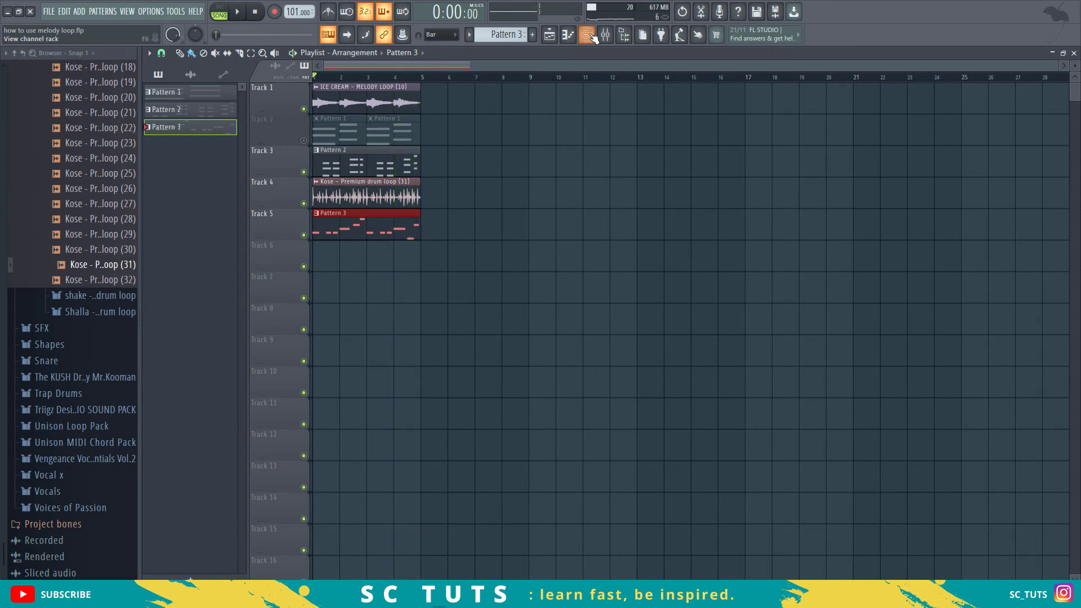
left_click(592, 35)
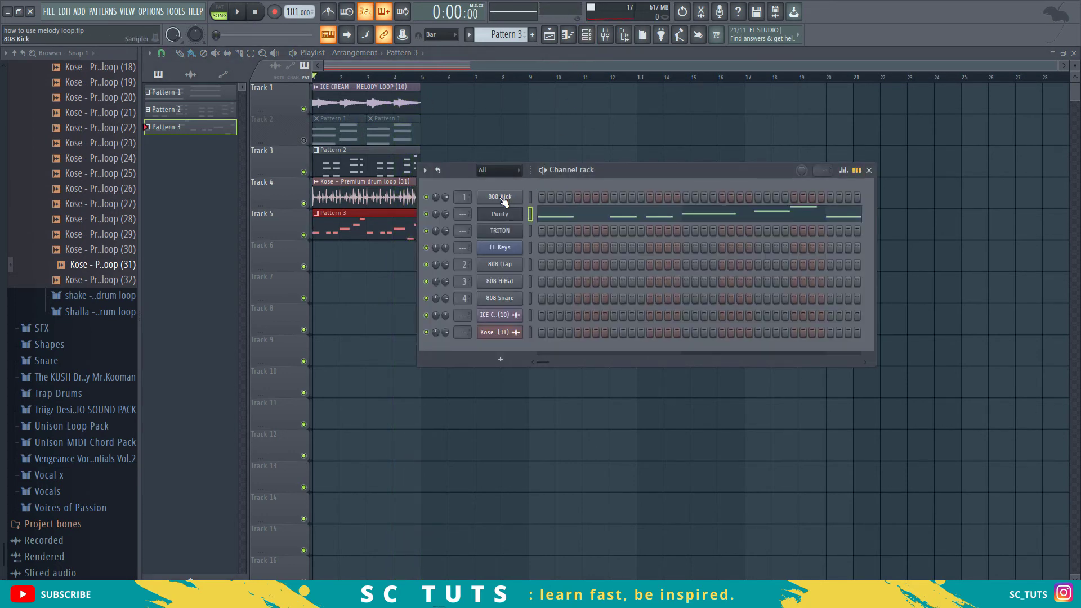
right_click(511, 233)
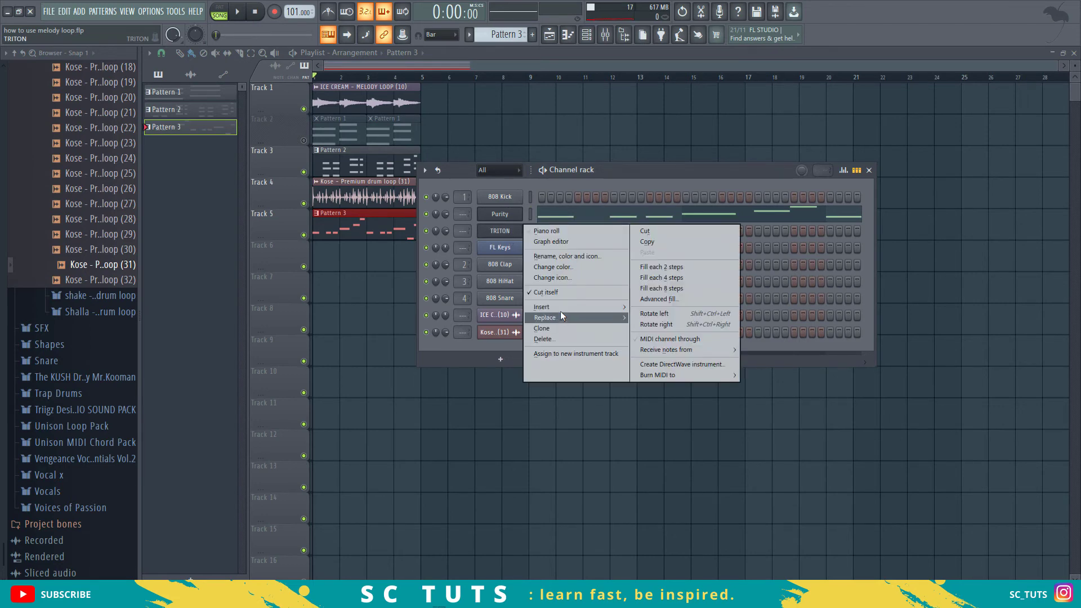
mouse_move(562, 308)
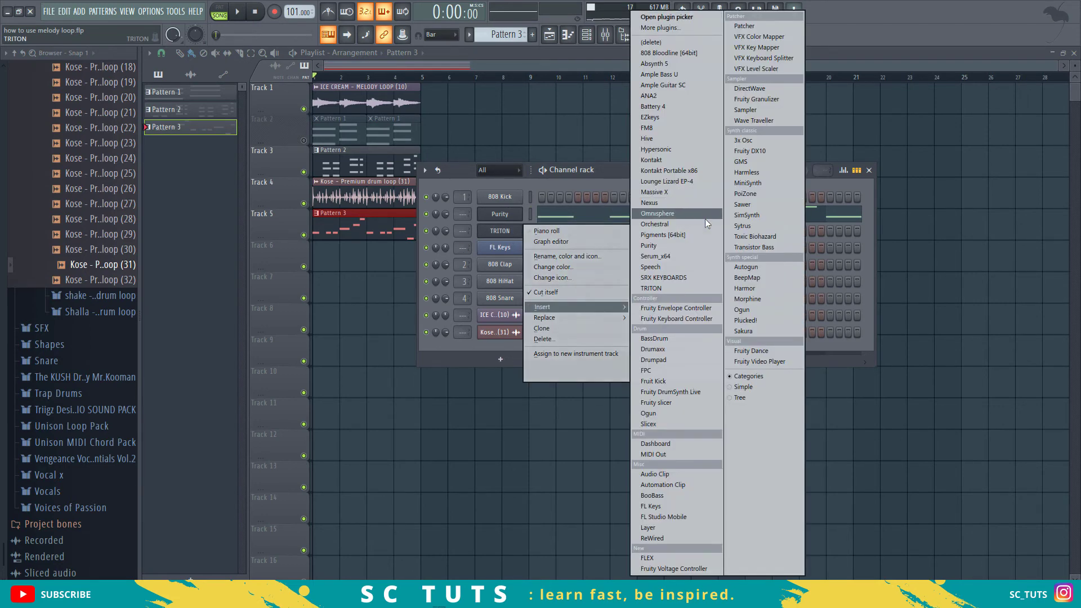
left_click(678, 181)
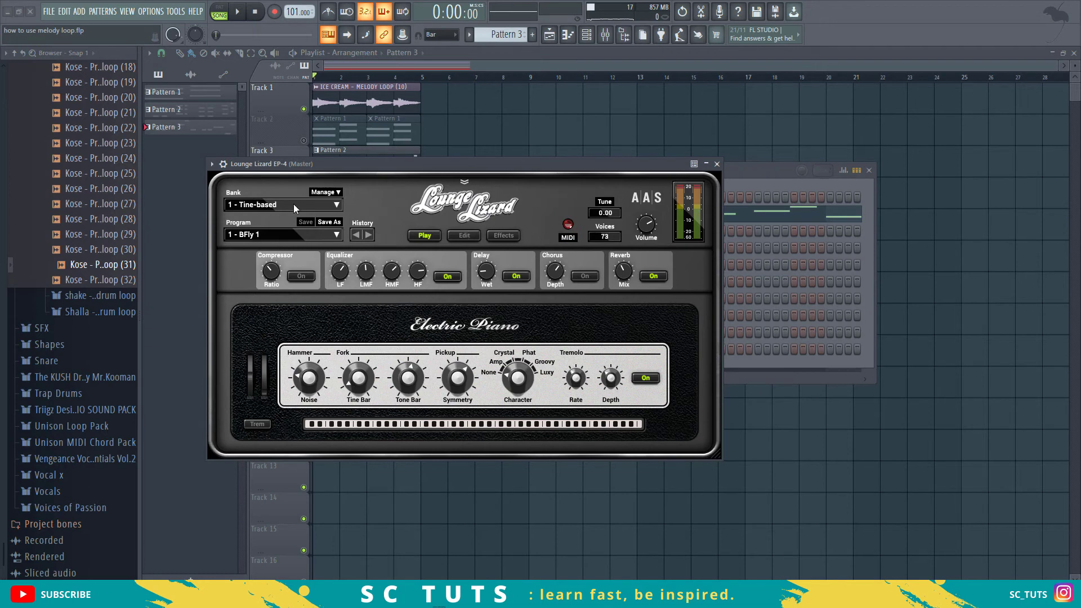
Look through Lounge Lizard's wrapper and miscellaneous settings, then return to its interface
left_click(228, 168)
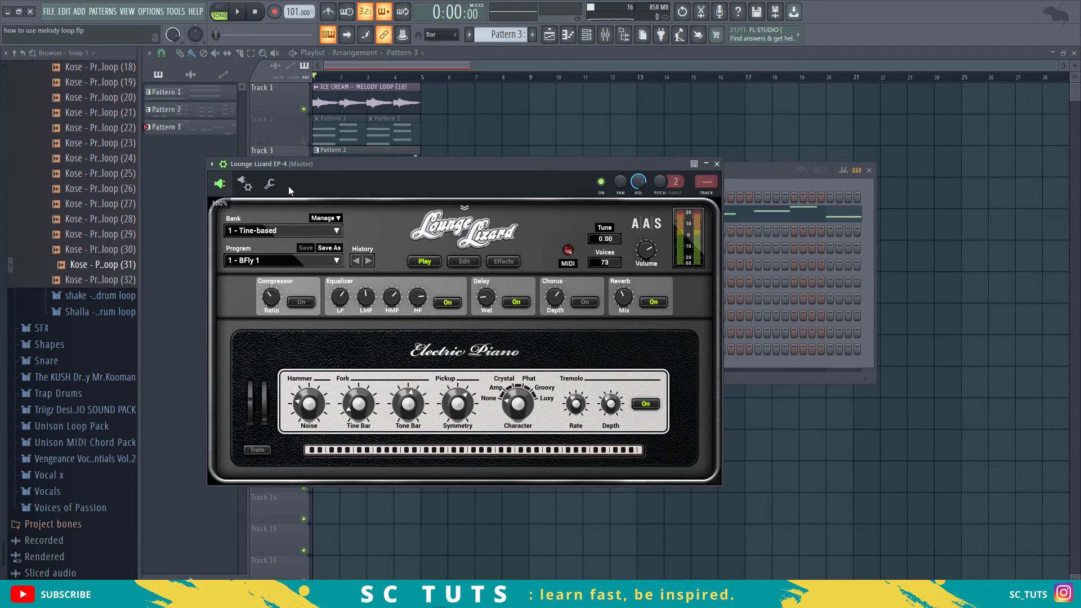
left_click(275, 186)
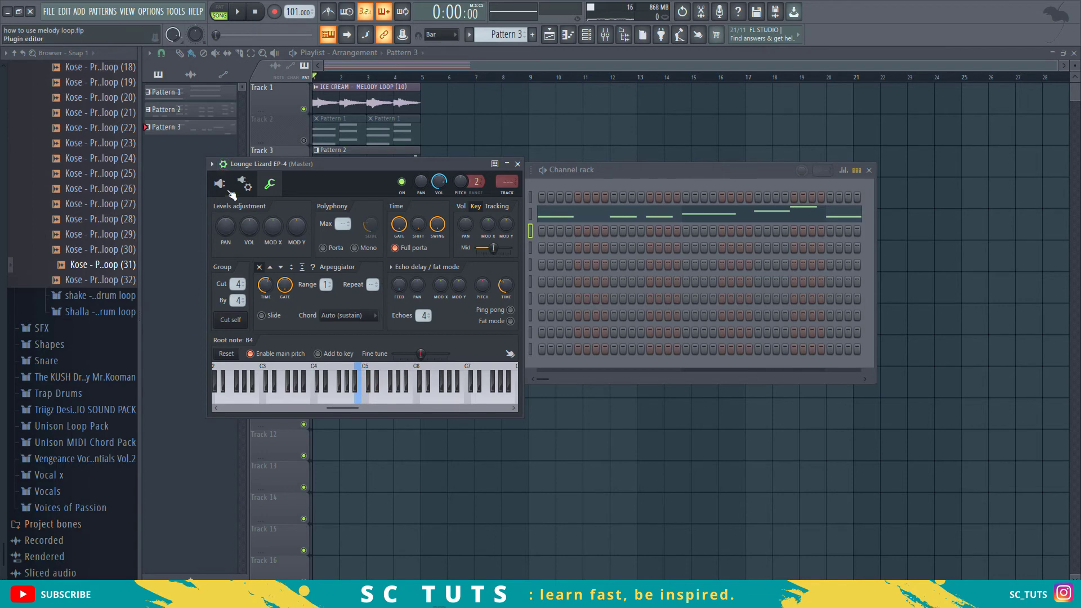
left_click(225, 184)
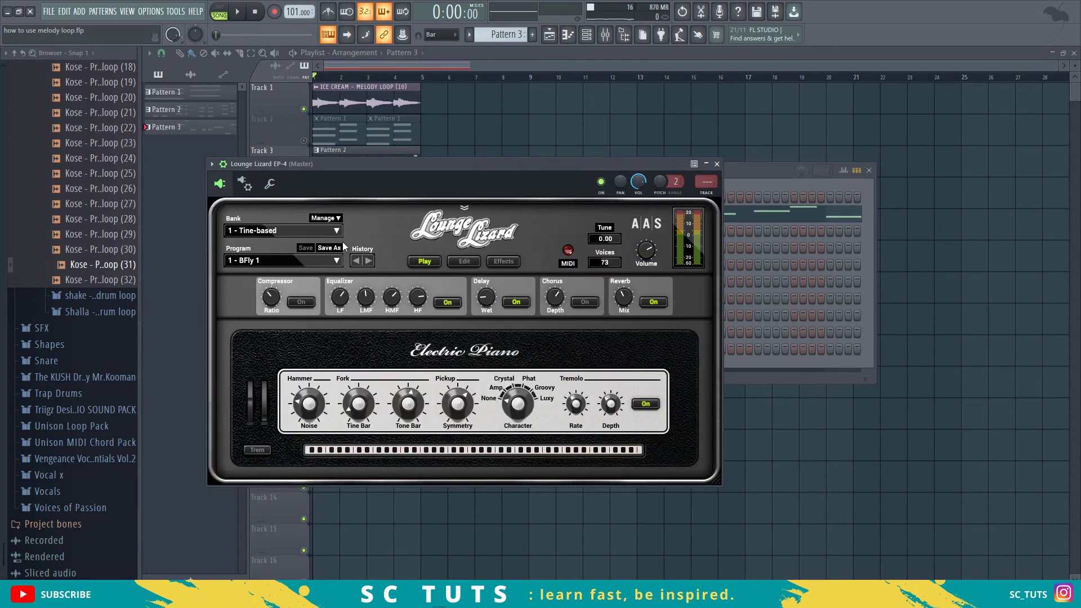
Audition the Lounge Lizard electric piano sound against the playing song
key("z")
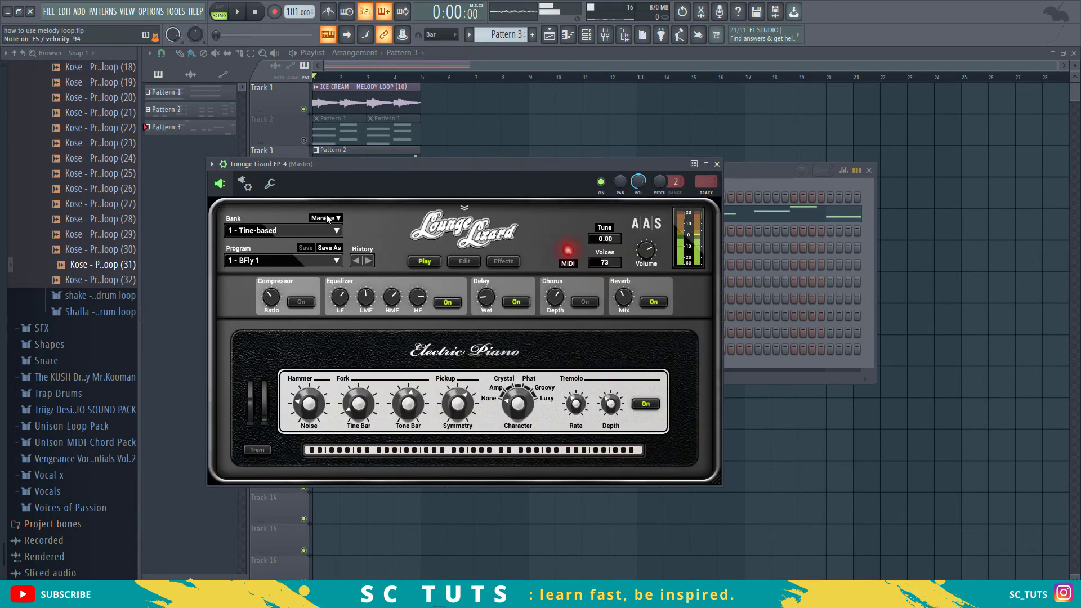
left_click_drag(338, 163, 369, 231)
key("space")
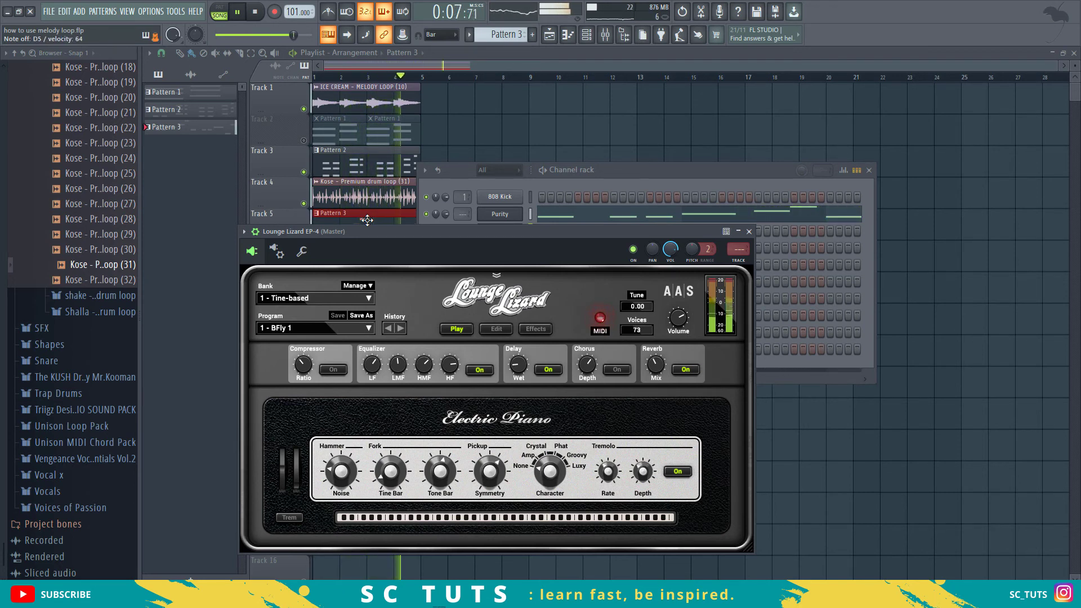
key("space")
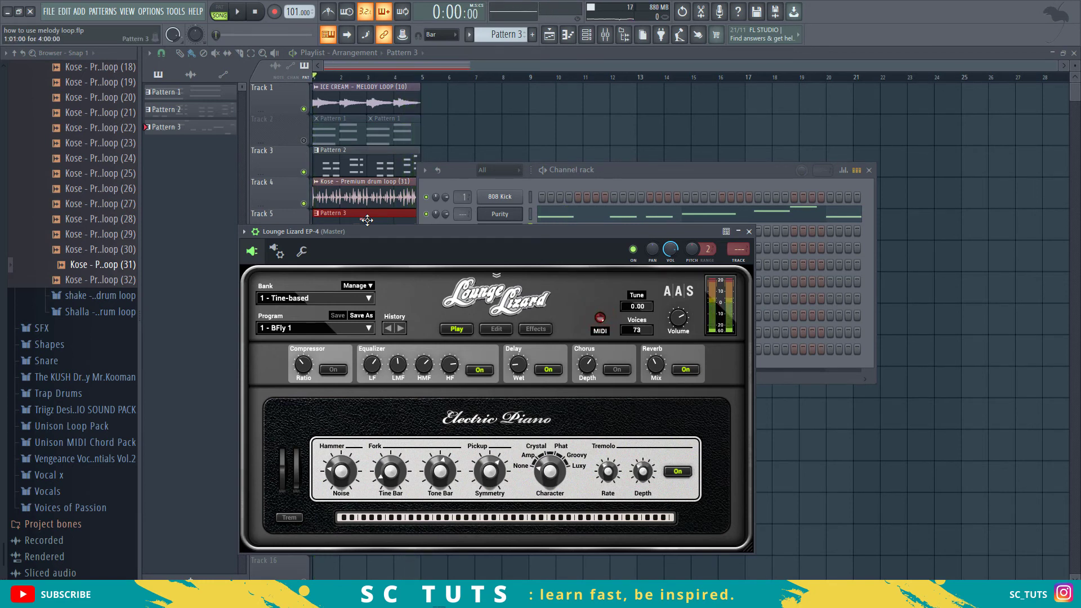
key("space")
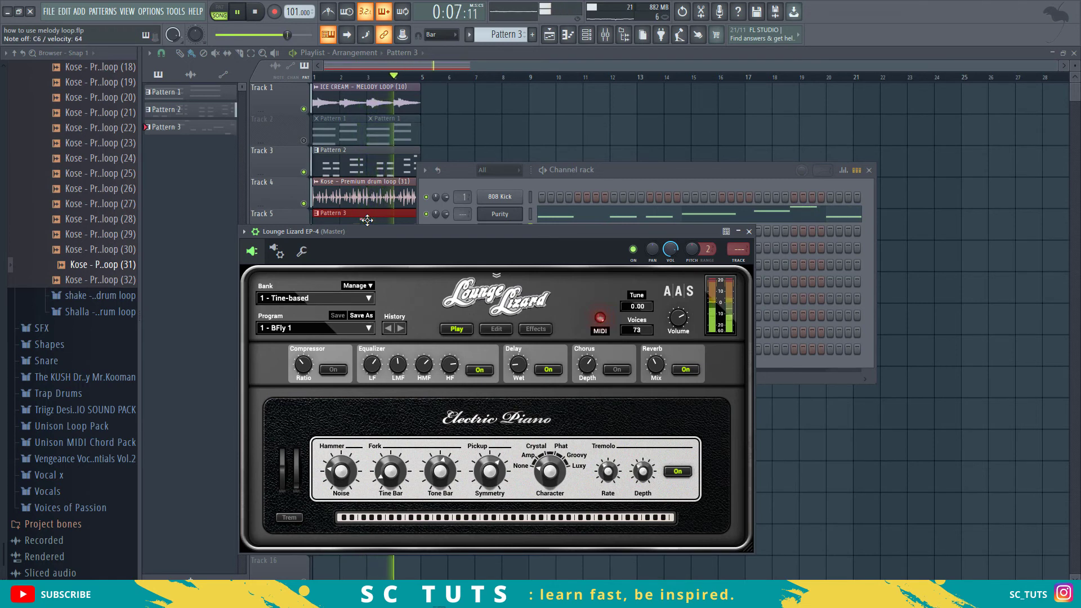
Create Pattern 4, place it on Track 6 at bar 1, and start recording keys chords
key("F12")
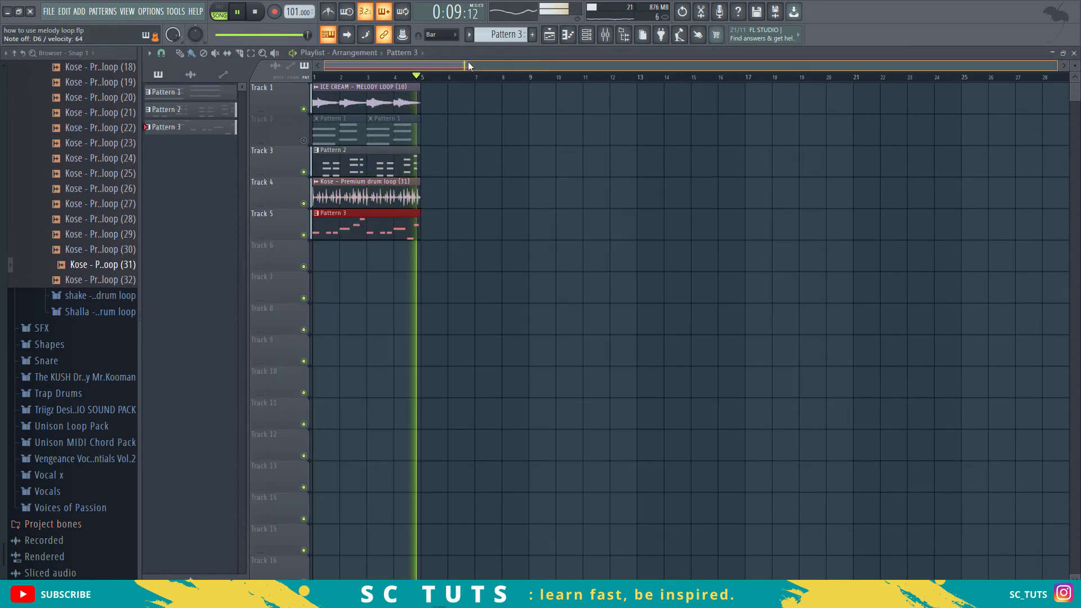
key("space")
left_click(501, 34)
left_click(583, 46)
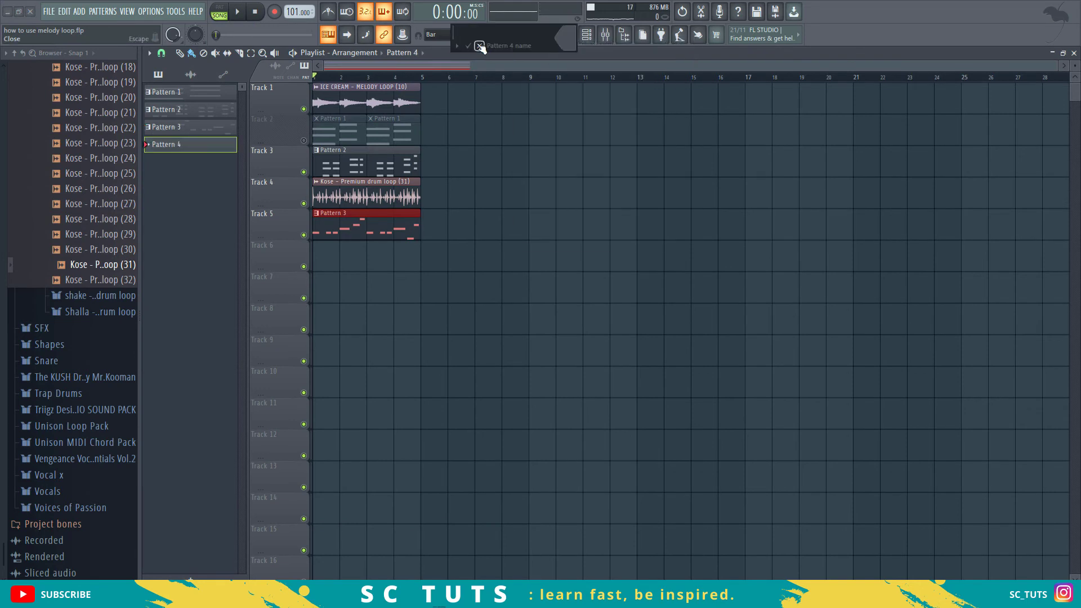
left_click(478, 46)
left_click(325, 262)
left_click(246, 17)
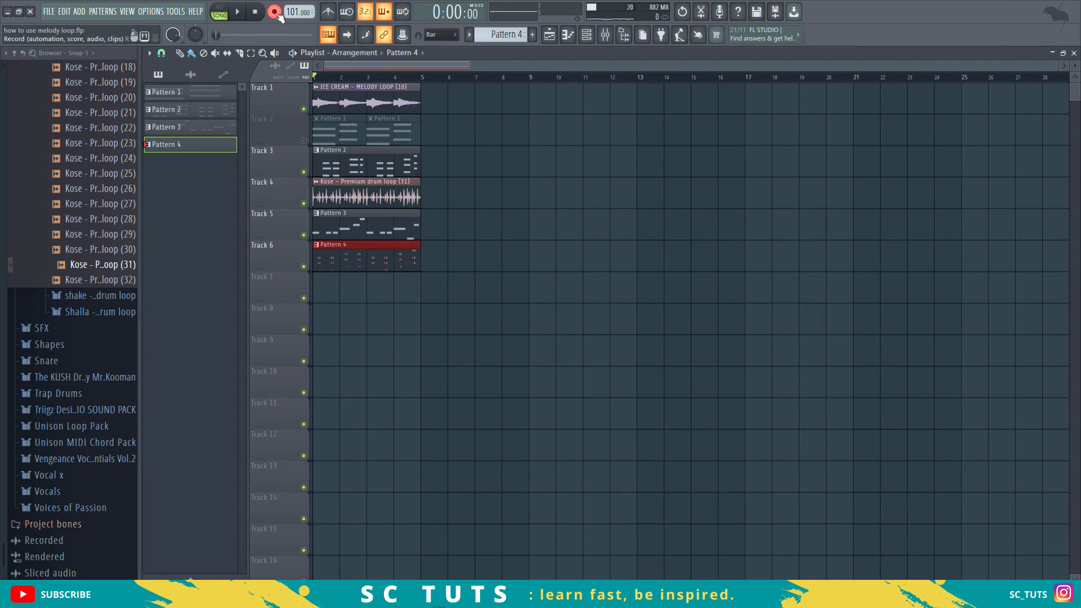
Open Pattern 4 in the piano roll and play back the recorded chords
double_click(331, 258)
key("space")
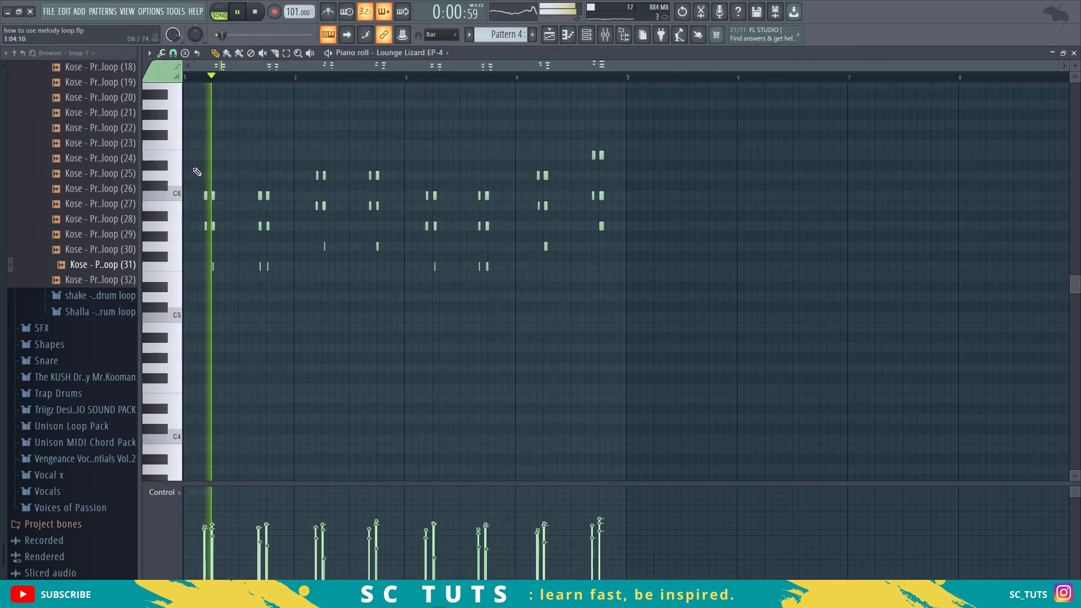
scroll(200, 83, "up", 3)
key("space")
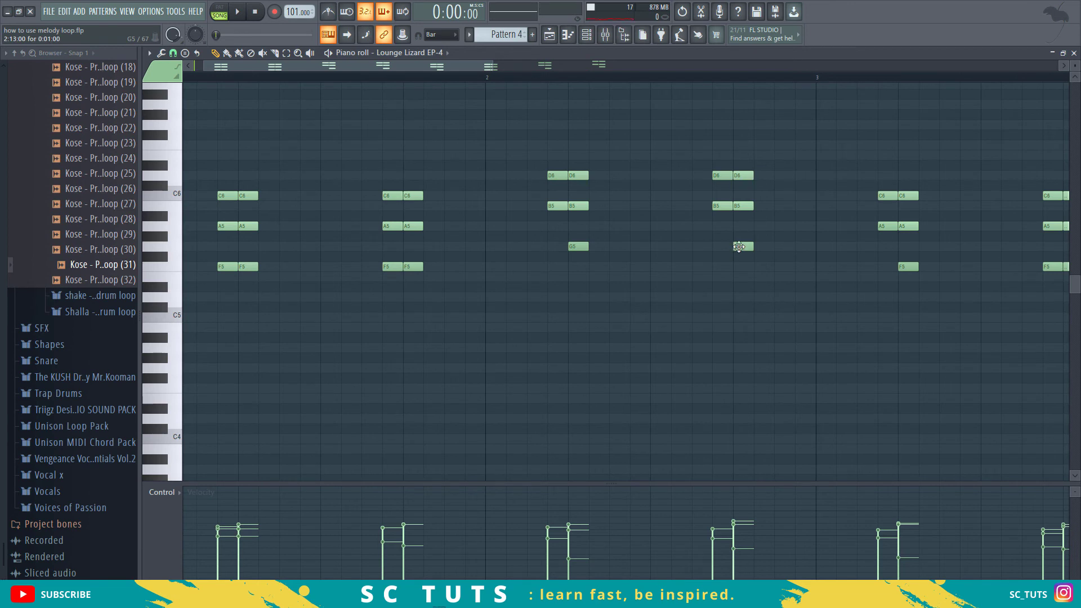
key("space")
key("space")
Select all notes, set snap to 1/4 step, shorten them into stabs, and undo a stray C6 note
left_click_drag(163, 107, 153, 304)
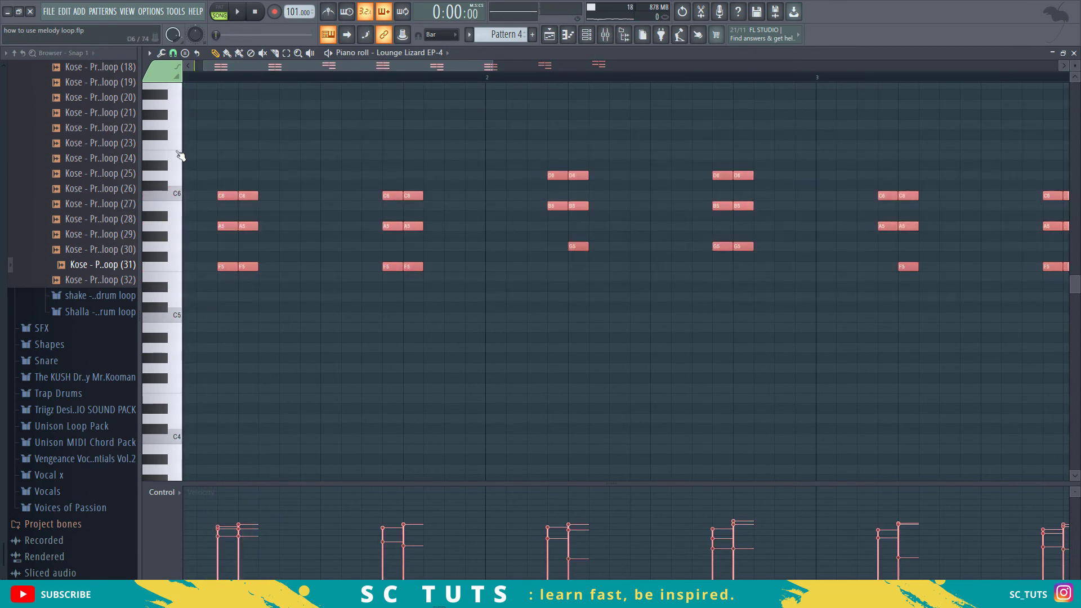
left_click(173, 54)
left_click(189, 128)
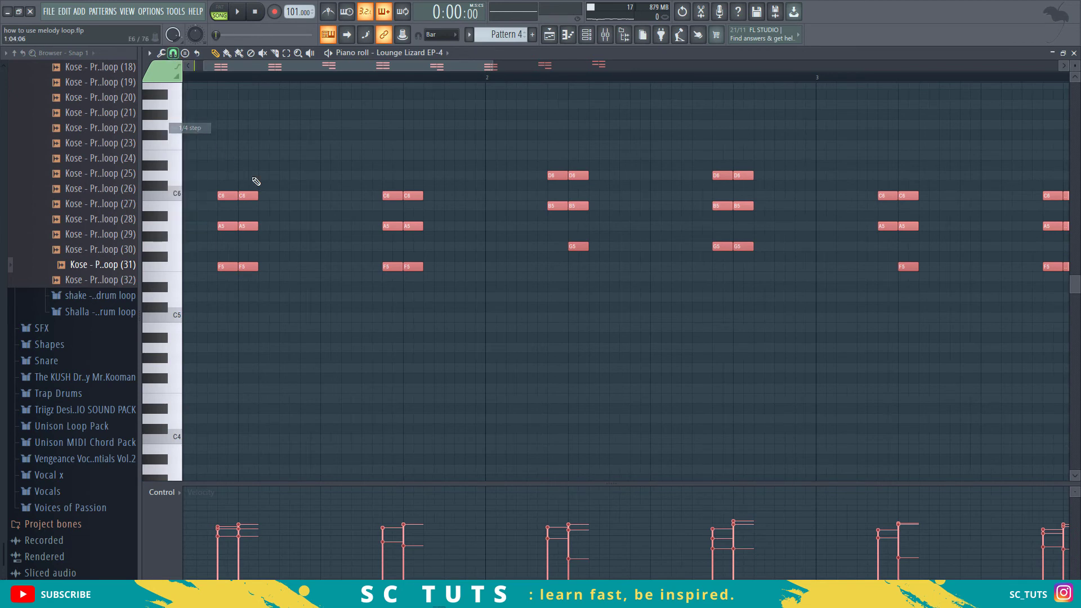
left_click_drag(257, 199, 247, 199)
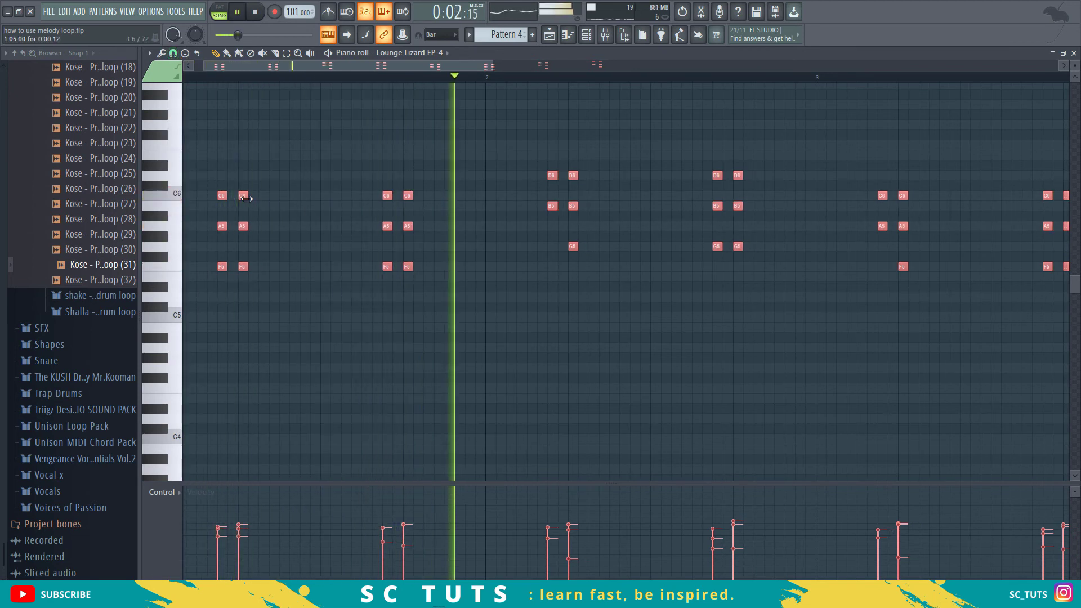
left_click_drag(246, 199, 243, 202)
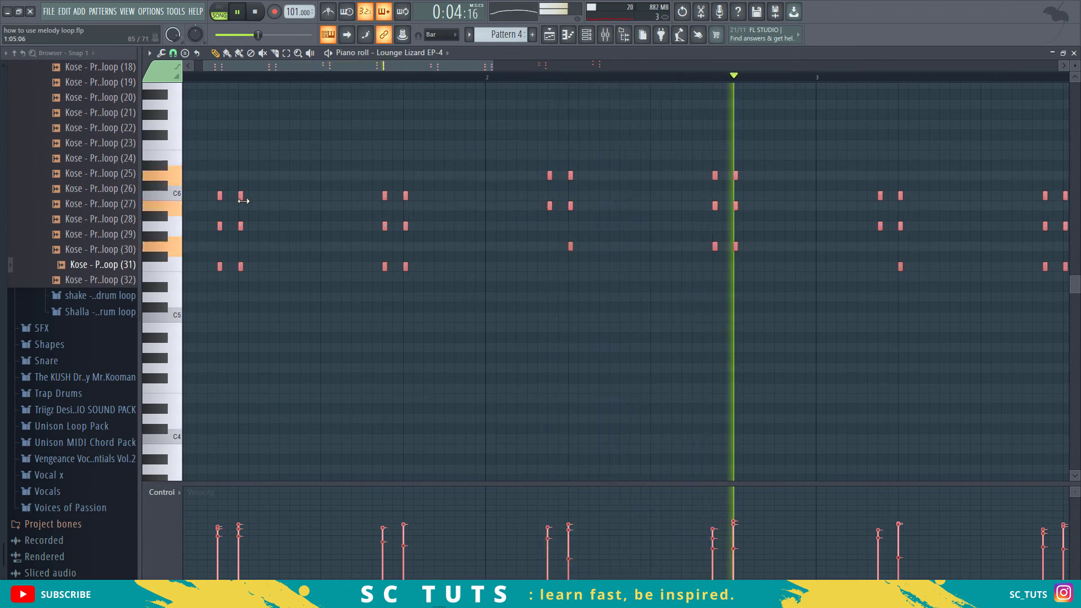
key("space")
left_click(246, 195)
key("ctrl+z")
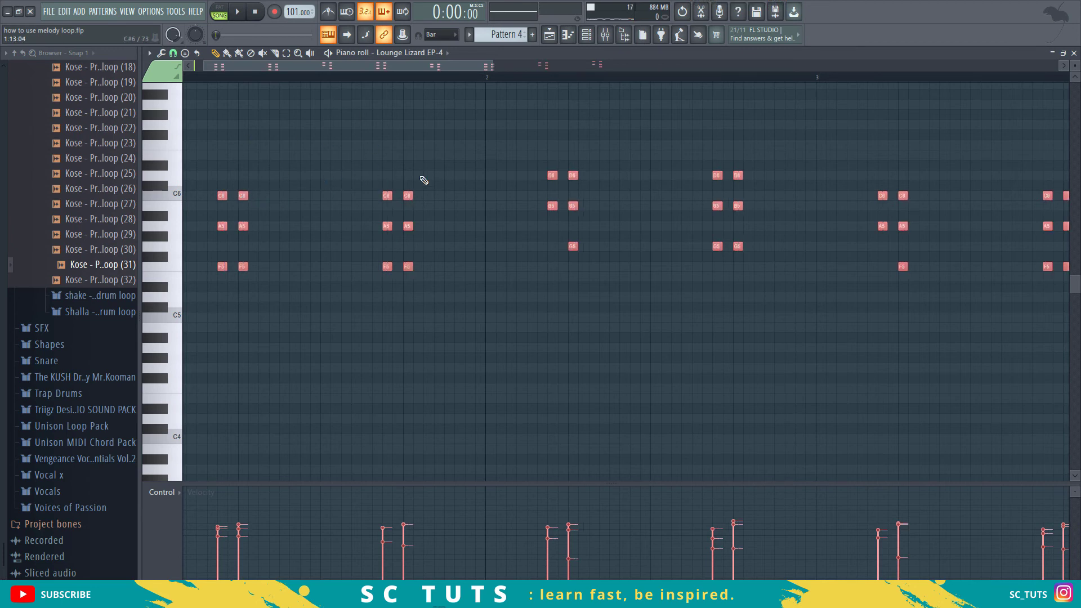
Draw an extra low note into the third chord, then zoom out and play Pattern 4 back
left_click_drag(607, 253, 554, 269)
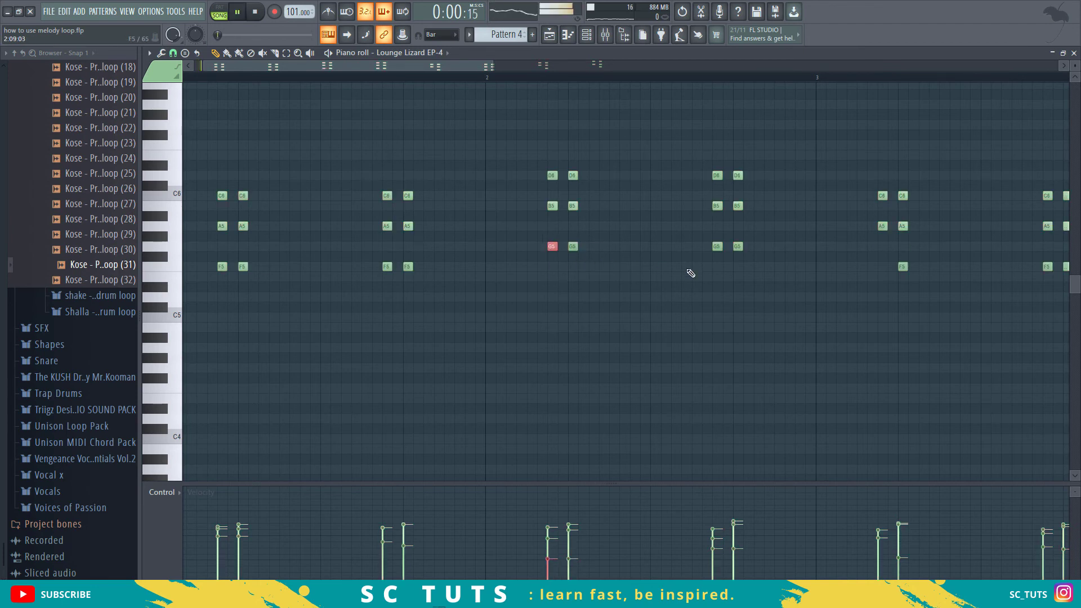
key("space")
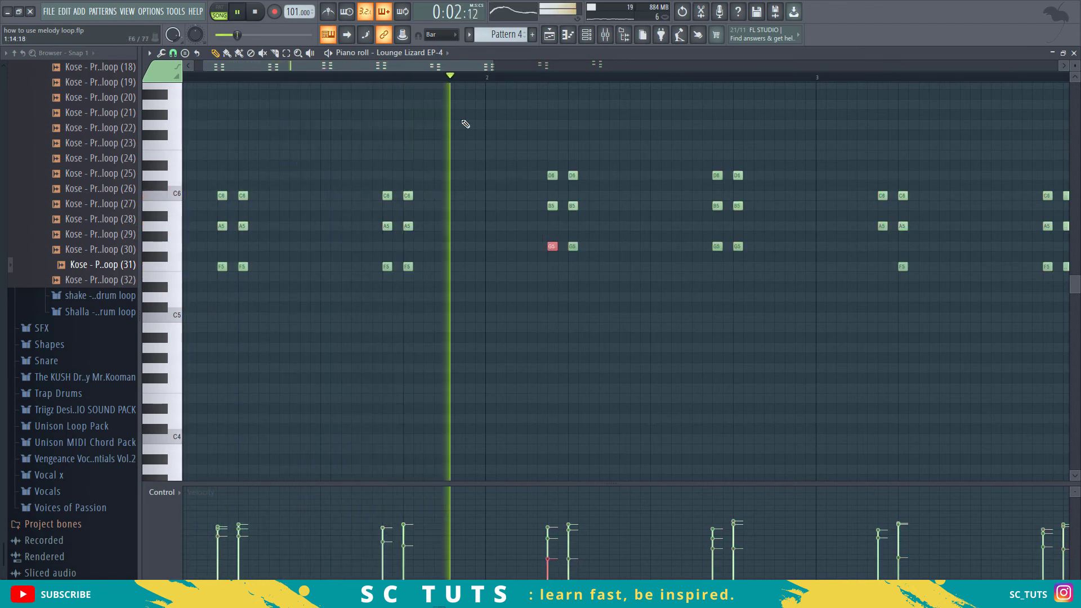
scroll(508, 82, "down", 4)
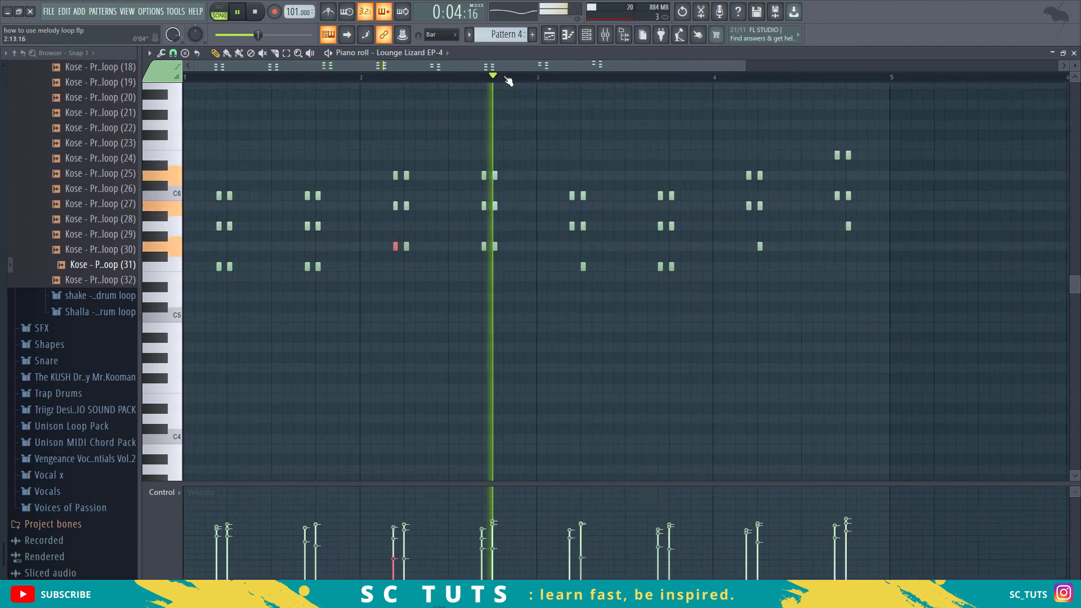
scroll(508, 82, "down", 2)
scroll(508, 82, "down", 1)
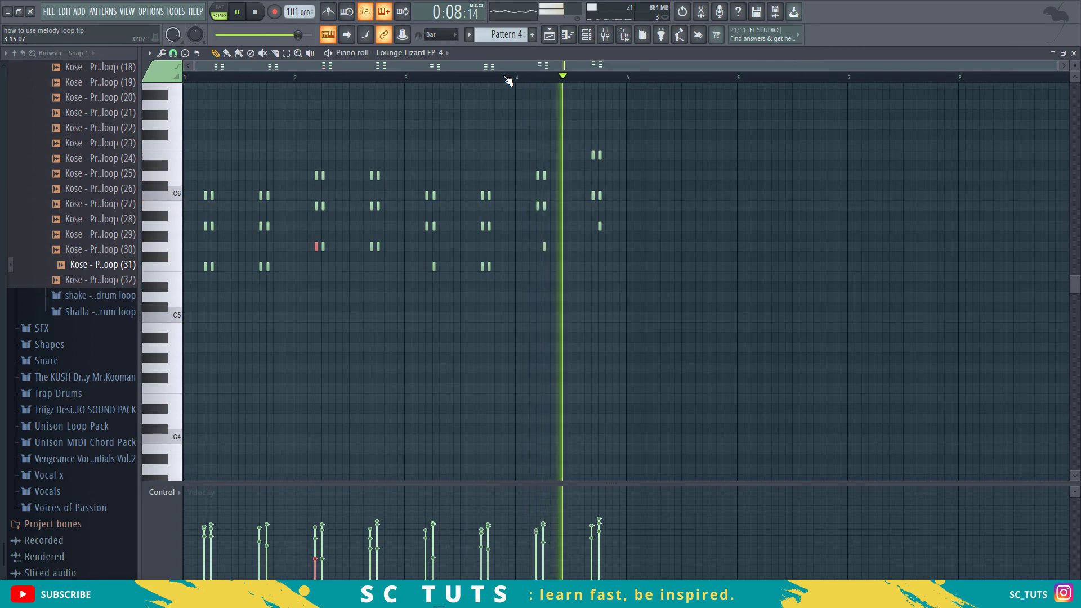
key("space")
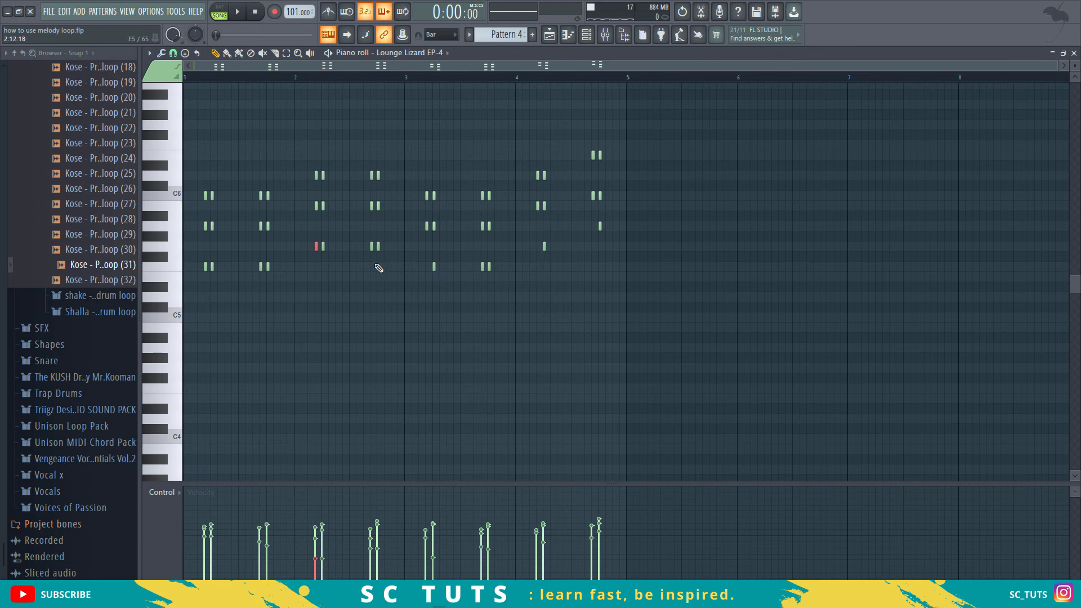
key("space")
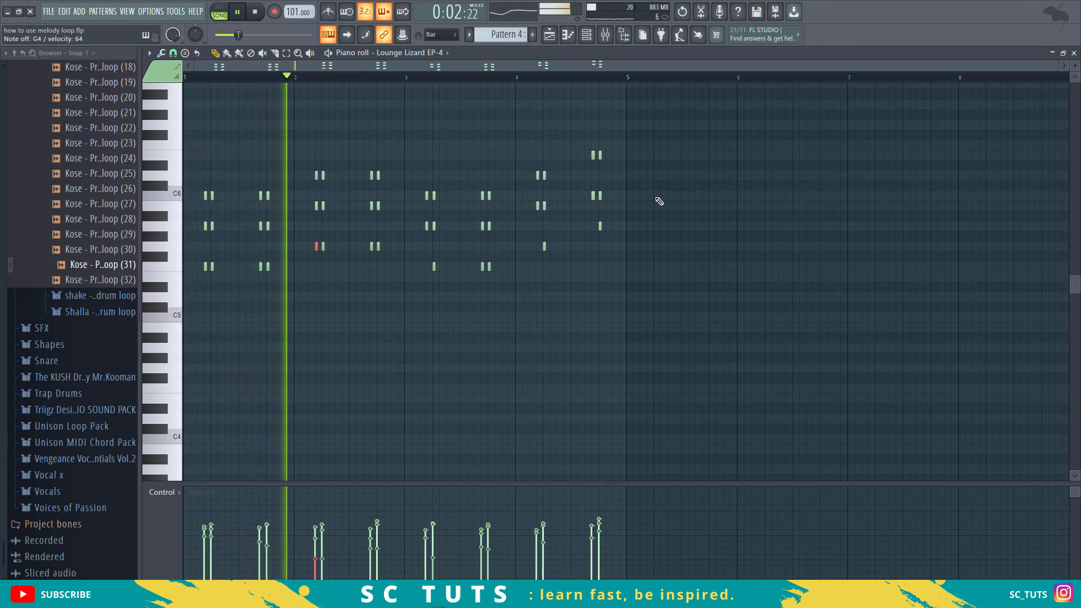
Unmute Track 2 in the playlist, play the arrangement, then open the ICE CREAM - MELODY LOOP (10) sample settings
key("space")
left_click(550, 35)
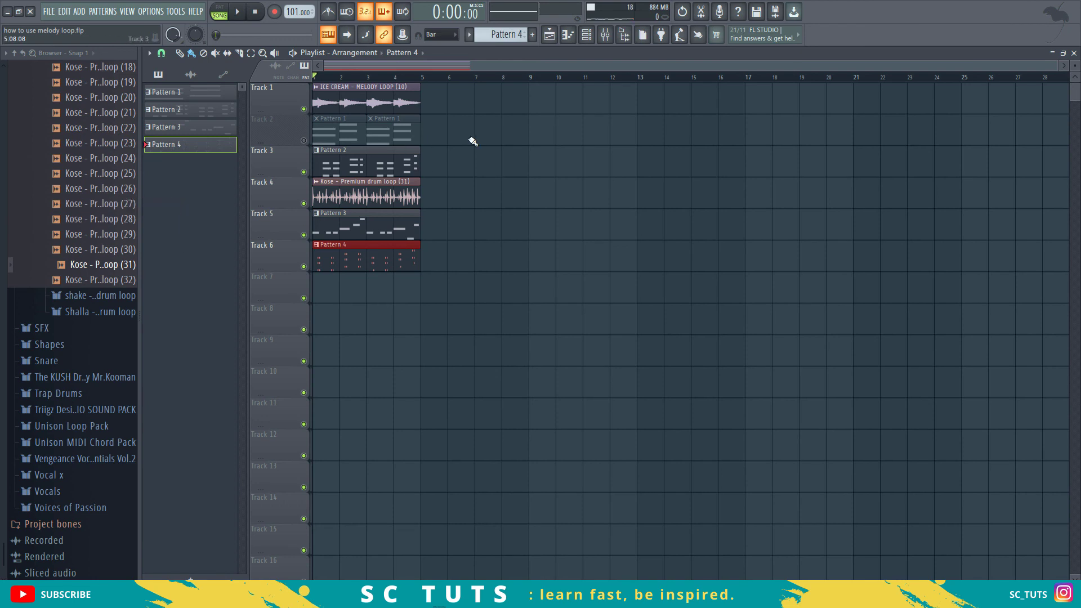
left_click(304, 140)
key("space")
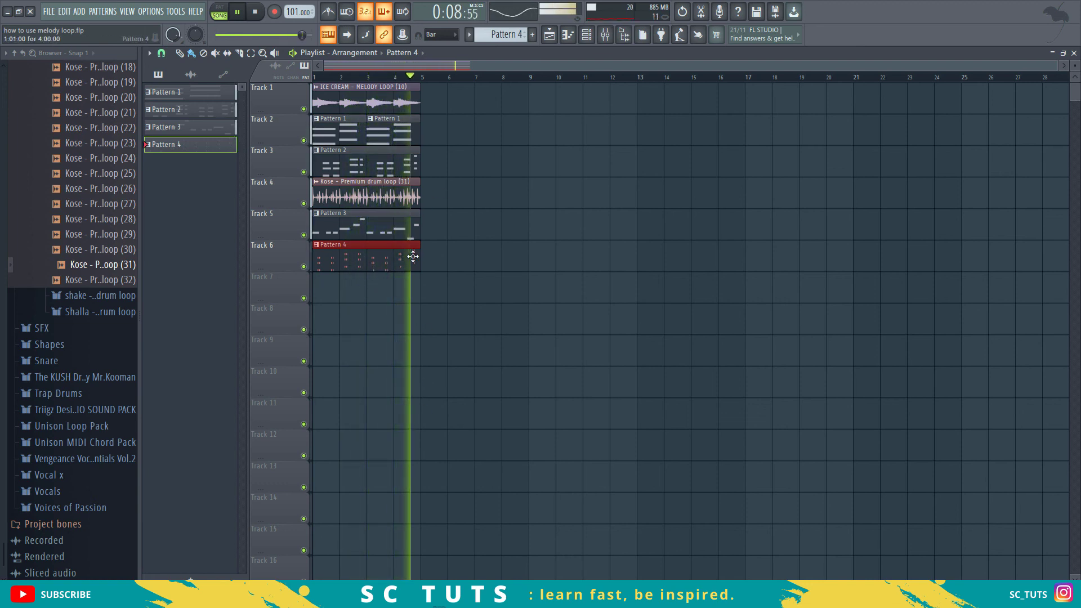
key("space")
scroll(332, 79, "up", 2)
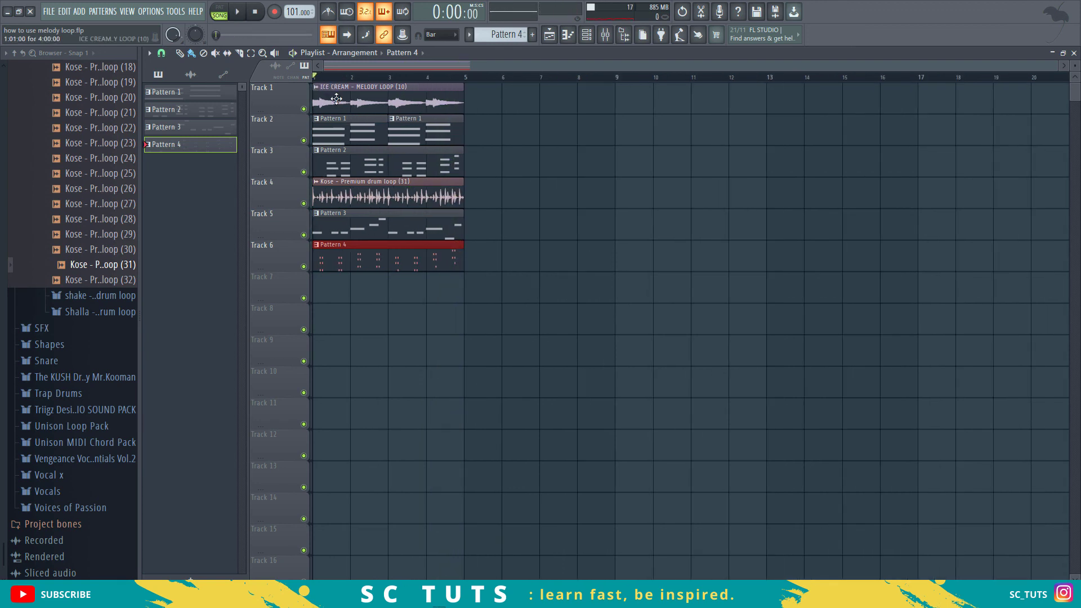
double_click(336, 99)
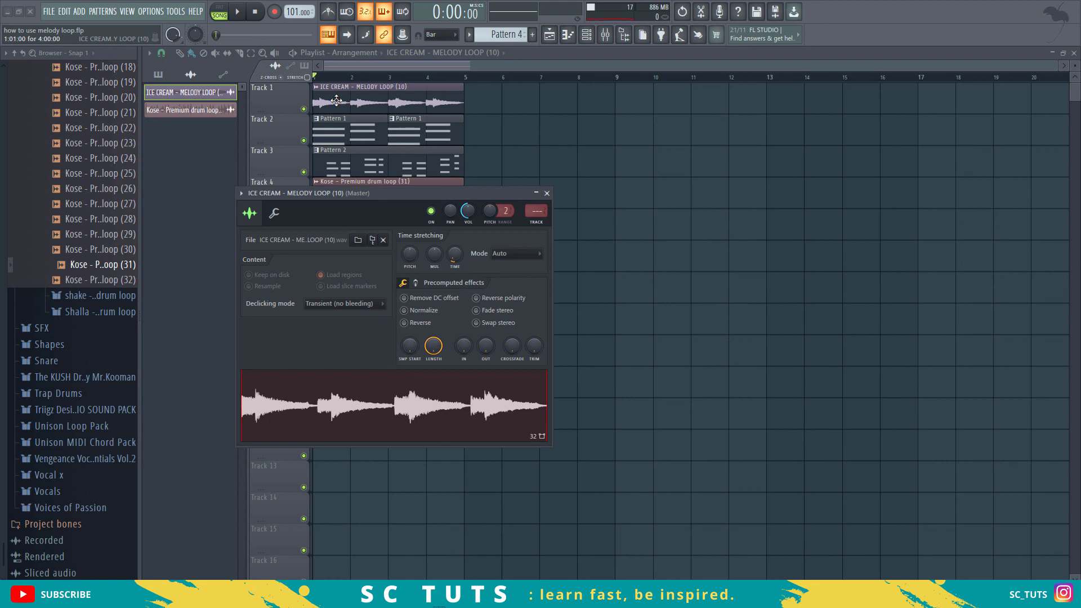
Close the ICE CREAM melody loop's sample settings window and stop playback
double_click(336, 100)
double_click(337, 100)
double_click(336, 100)
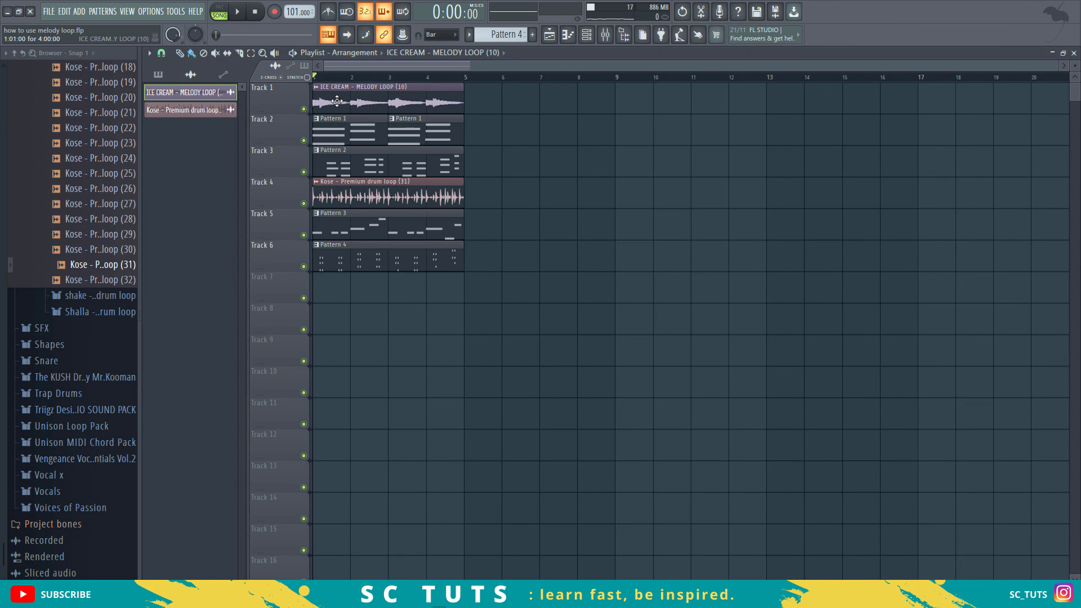
key("space")
Audition the beat with Track 4's drum loop and Track 5's Pattern 3 muted, then unmute both
left_click(304, 204)
key("space")
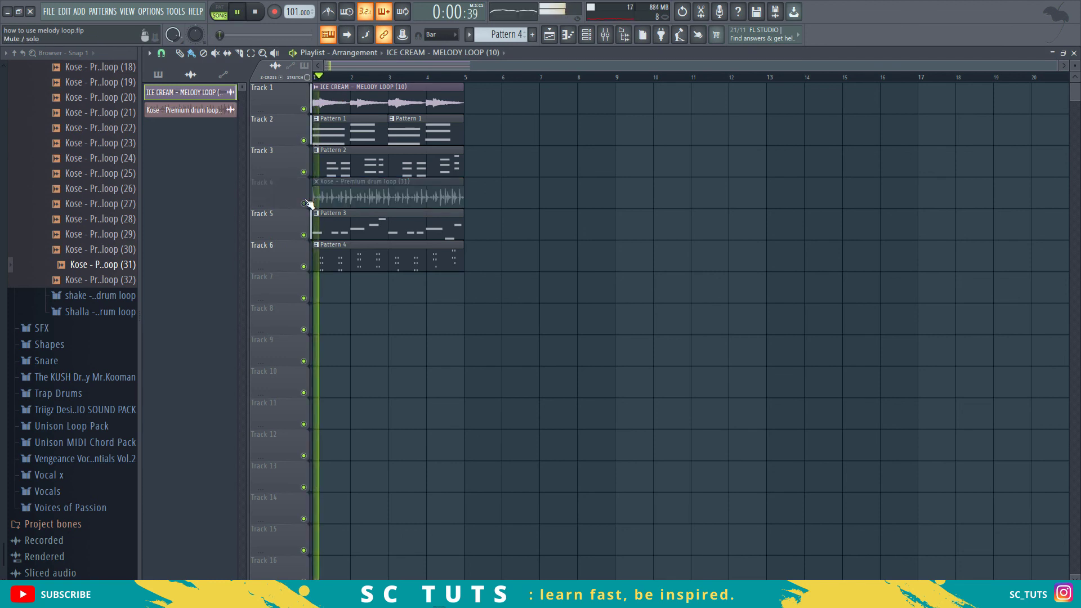
left_click(304, 235)
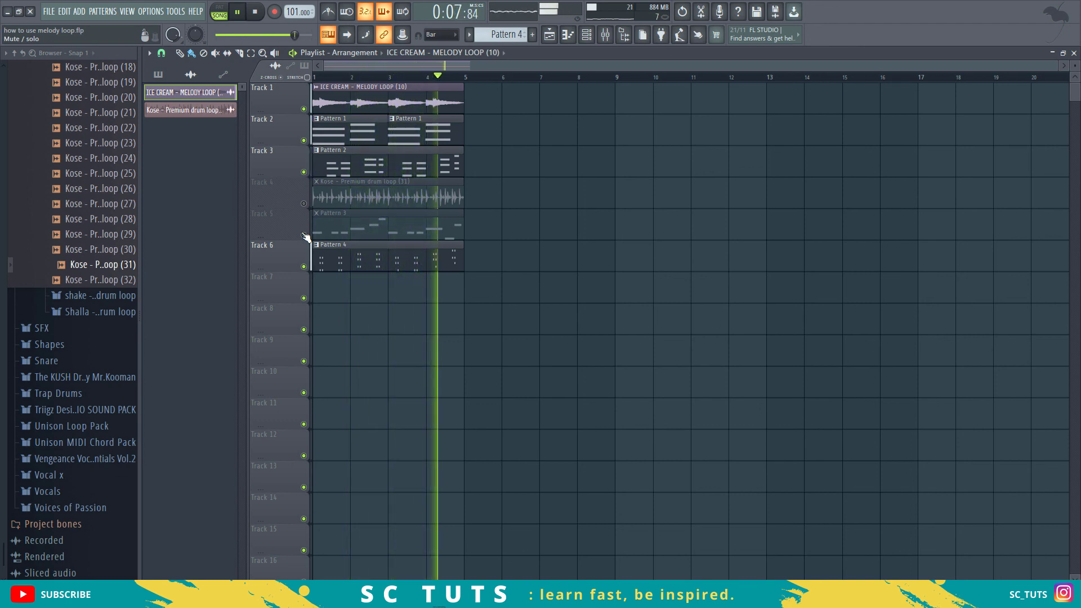
left_click(304, 234)
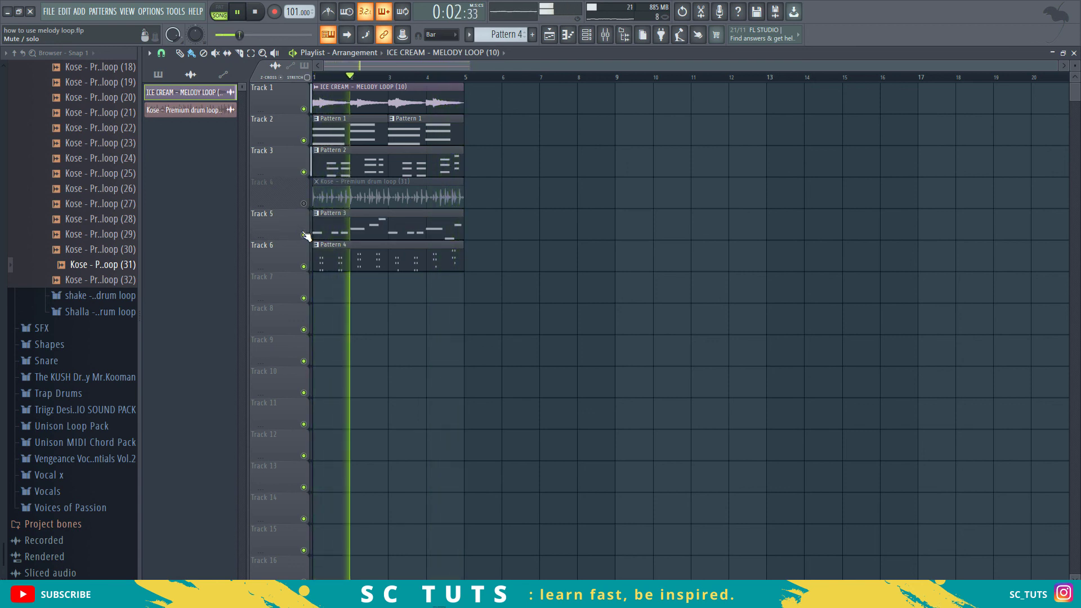
left_click(304, 204)
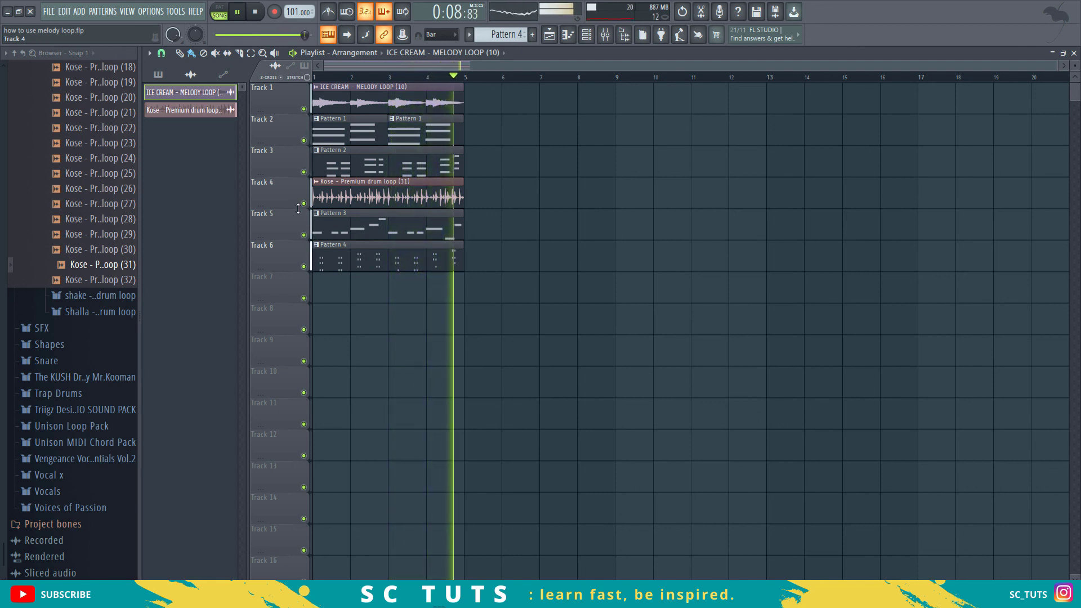
key("space")
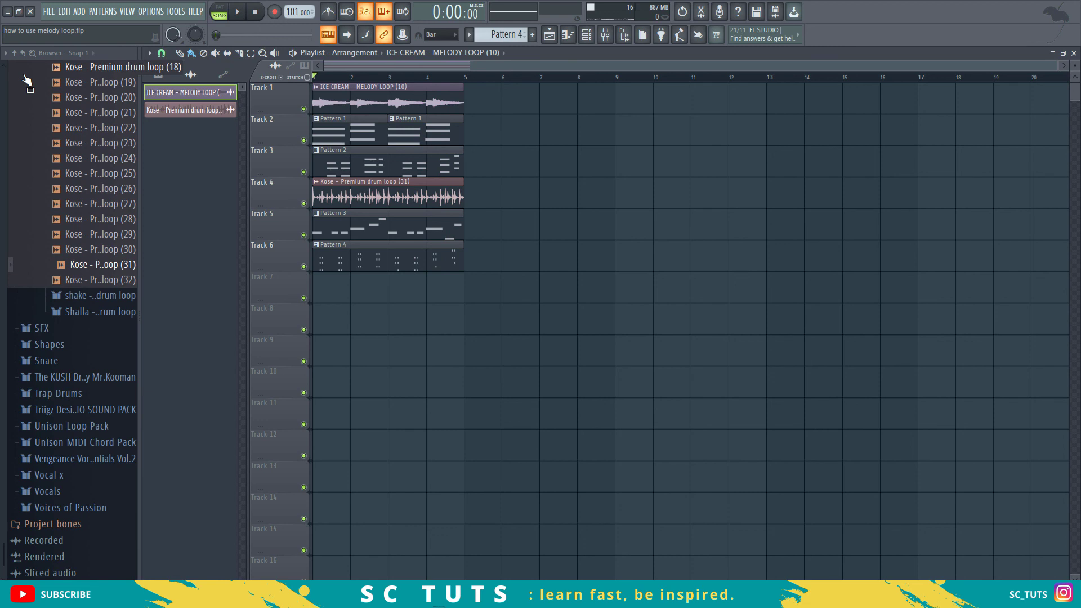